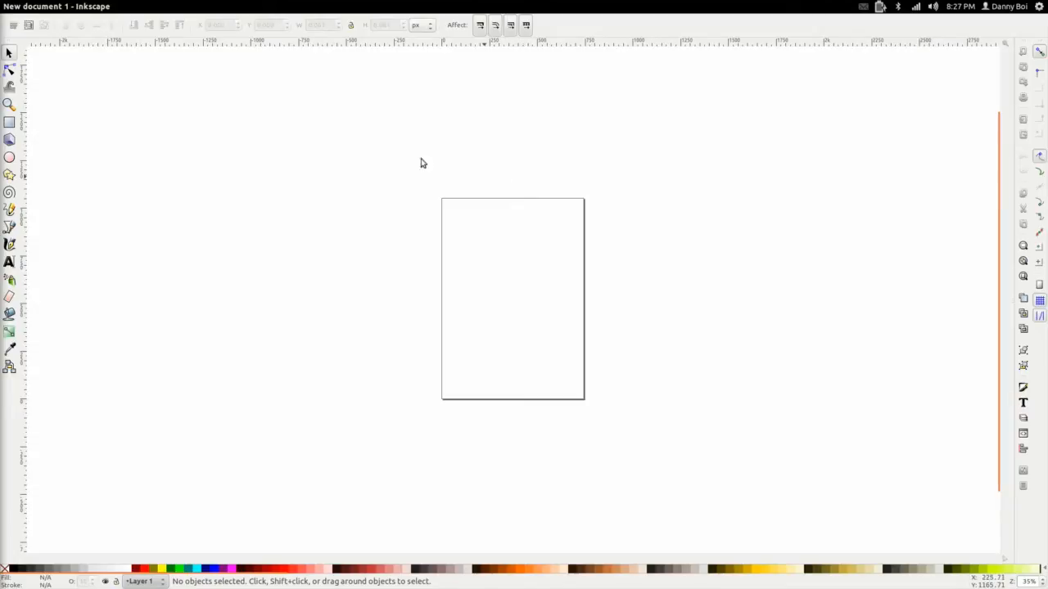
# - Set the document's page size to a custom 1920 px width and 1080 px height
pyautogui.click(46, 6)
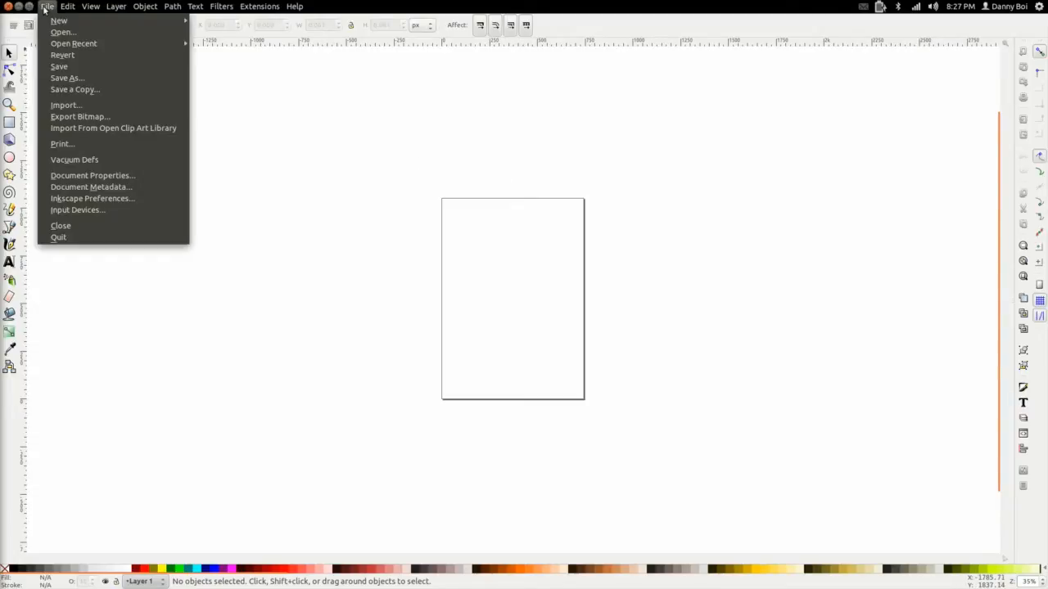
pyautogui.click(90, 175)
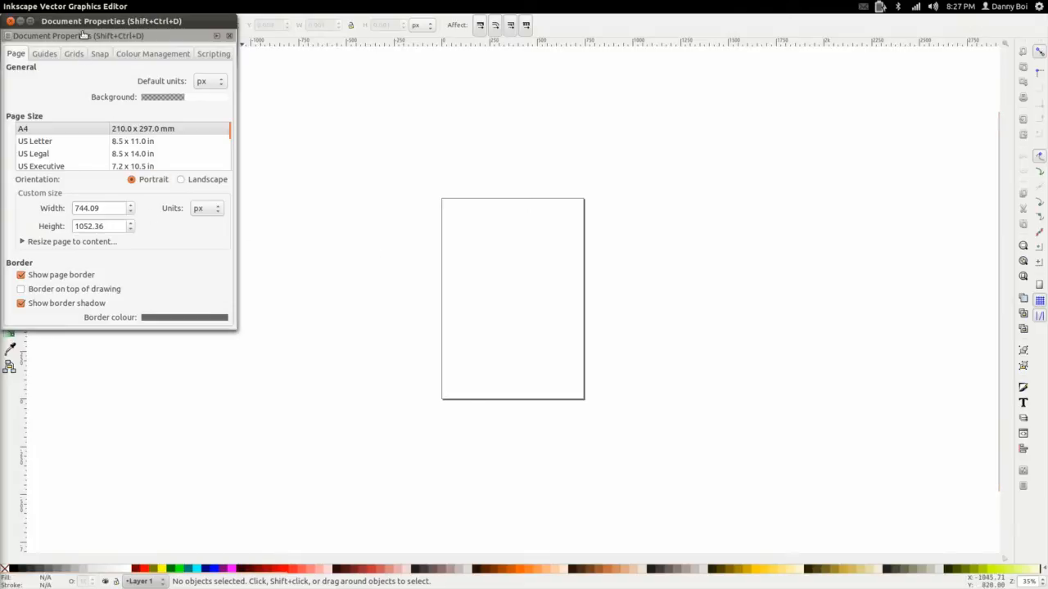
pyautogui.moveTo(82, 23); pyautogui.dragTo(222, 108)
pyautogui.moveTo(250, 294); pyautogui.dragTo(182, 292)
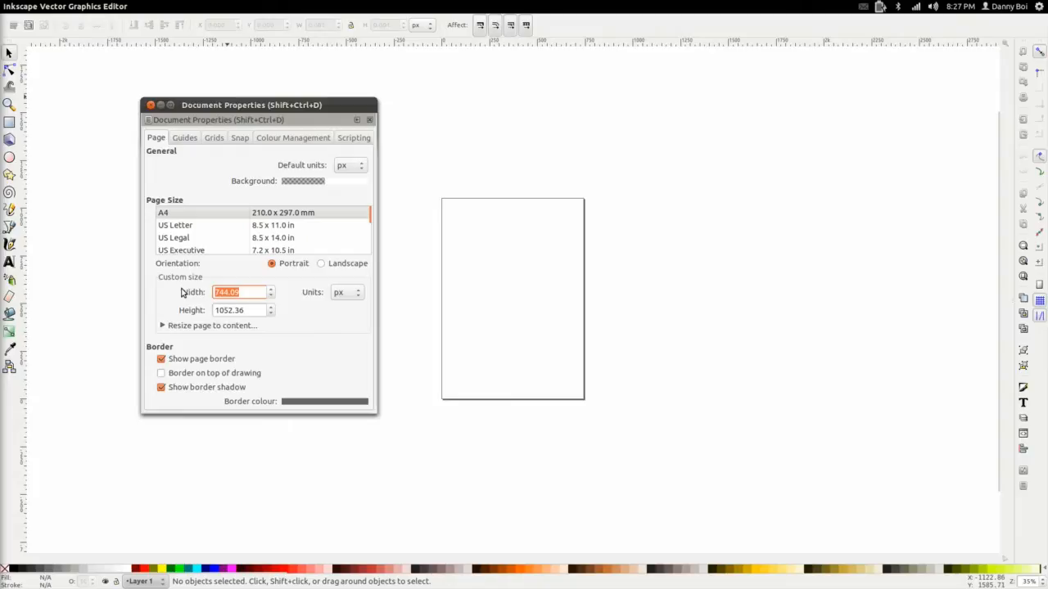
pyautogui.write('0920')
pyautogui.press('Tab')
pyautogui.write('10')
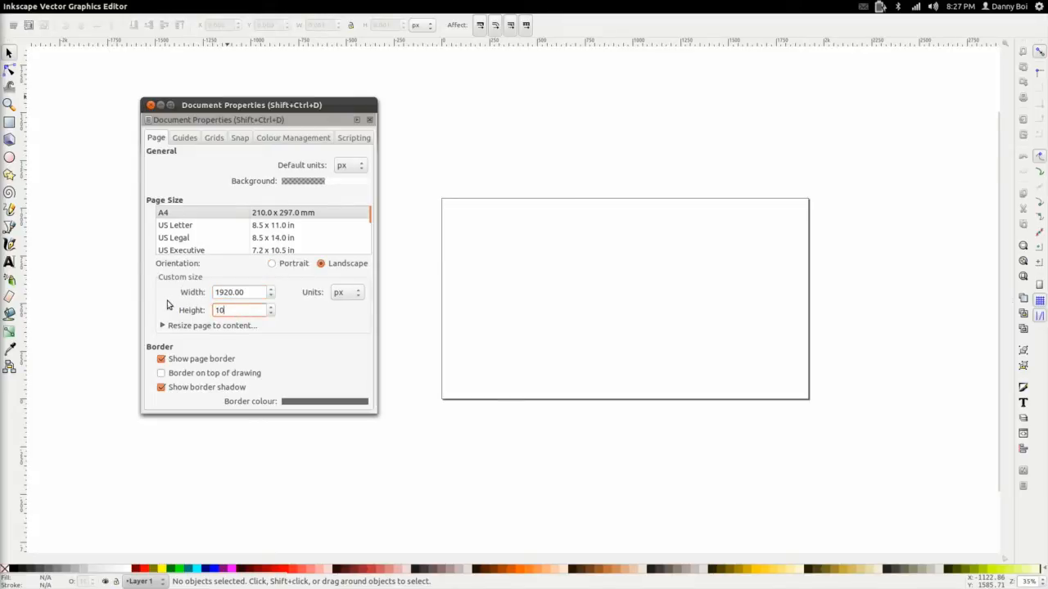
pyautogui.write('80')
pyautogui.click(249, 292)
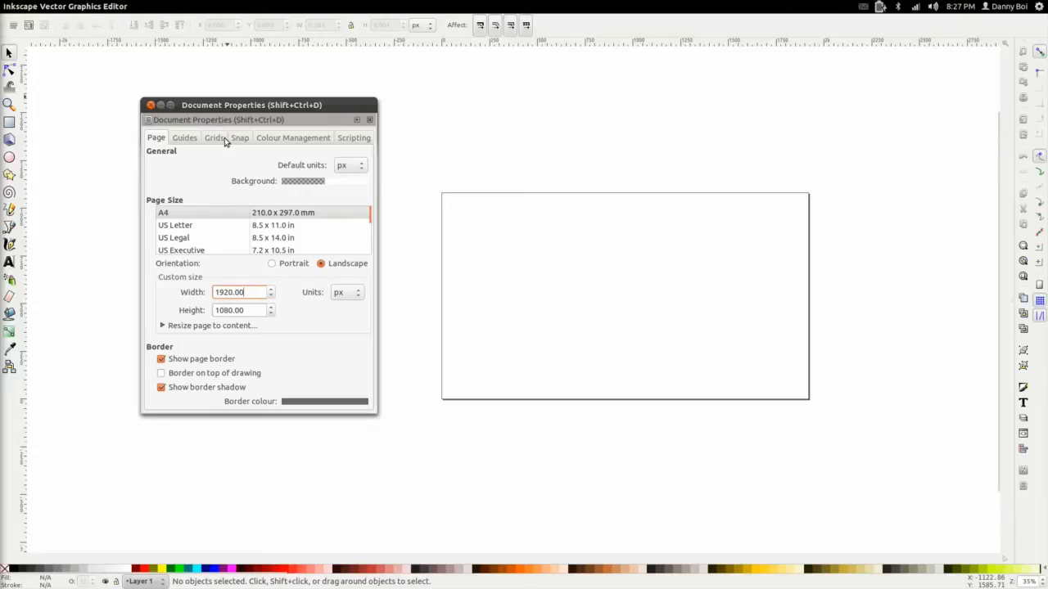
pyautogui.click(149, 107)
# - Add the text "DANLAND" above the page's upper-left corner
pyautogui.moveTo(601, 307); pyautogui.dragTo(414, 286)
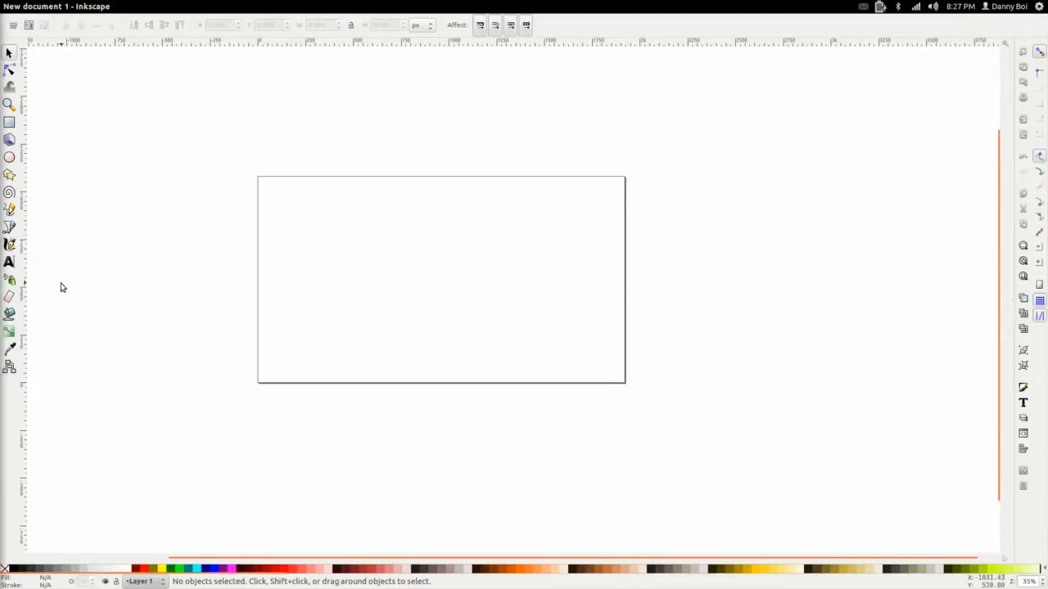
pyautogui.click(10, 266)
pyautogui.click(224, 149)
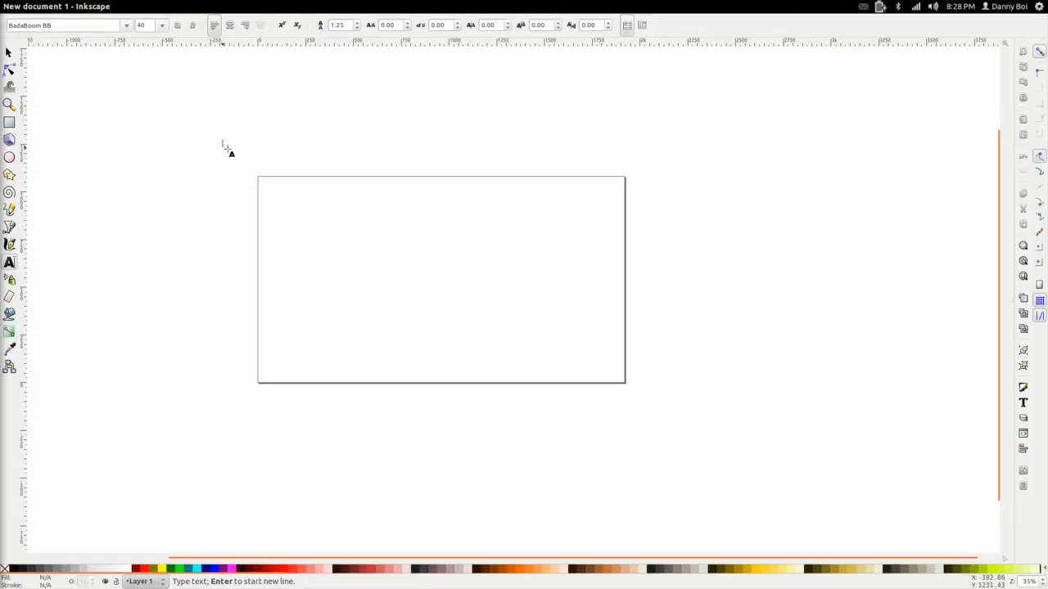
pyautogui.write('a')
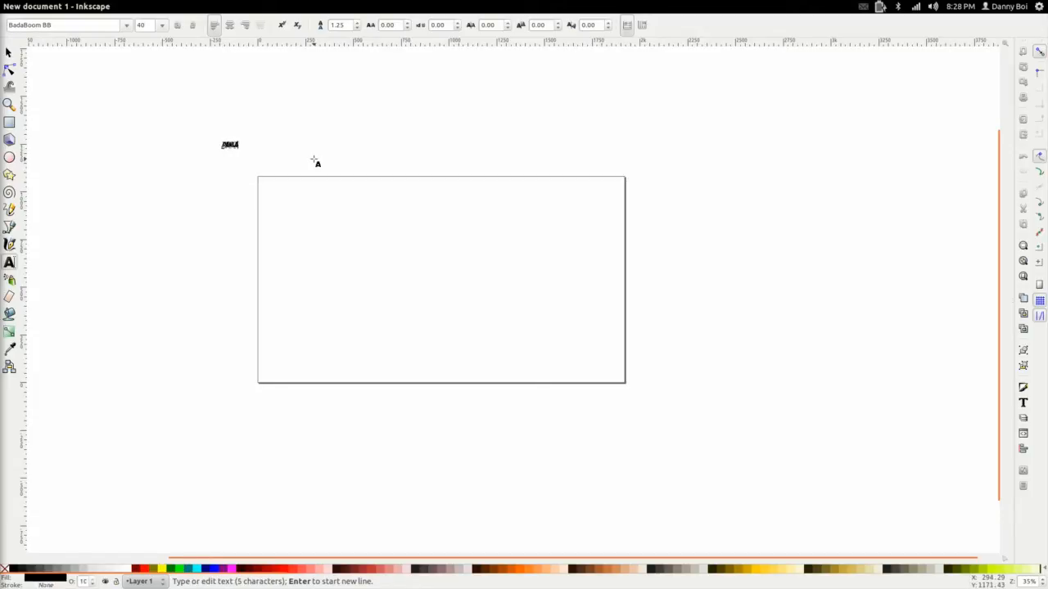
# - Set the text's font to Bebas Neue and its size to 56
pyautogui.click(126, 27)
pyautogui.click(126, 27)
pyautogui.click(126, 27)
pyautogui.click(126, 29)
pyautogui.click(126, 29)
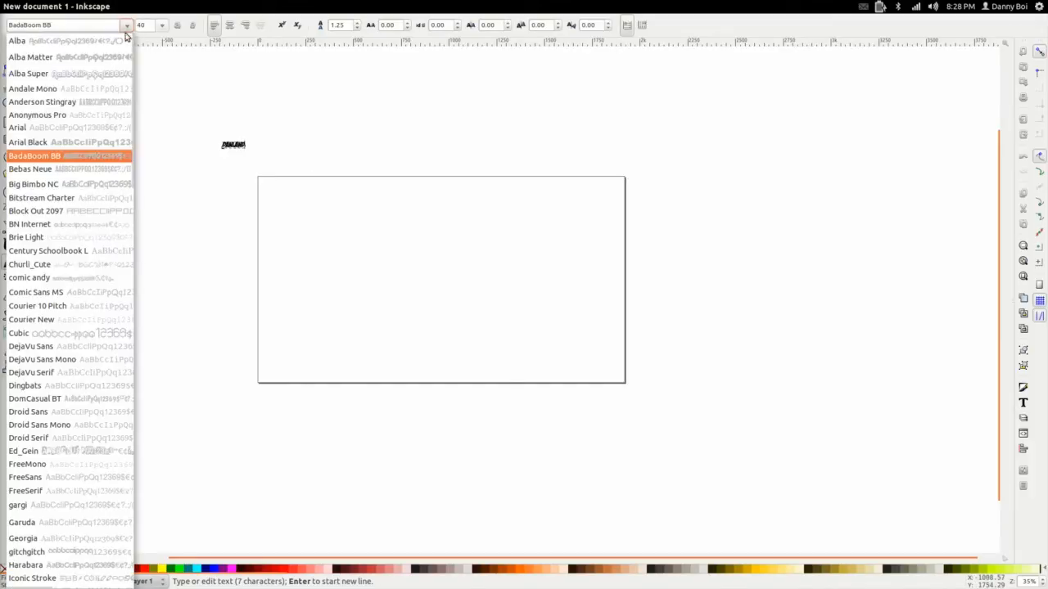
pyautogui.click(63, 174)
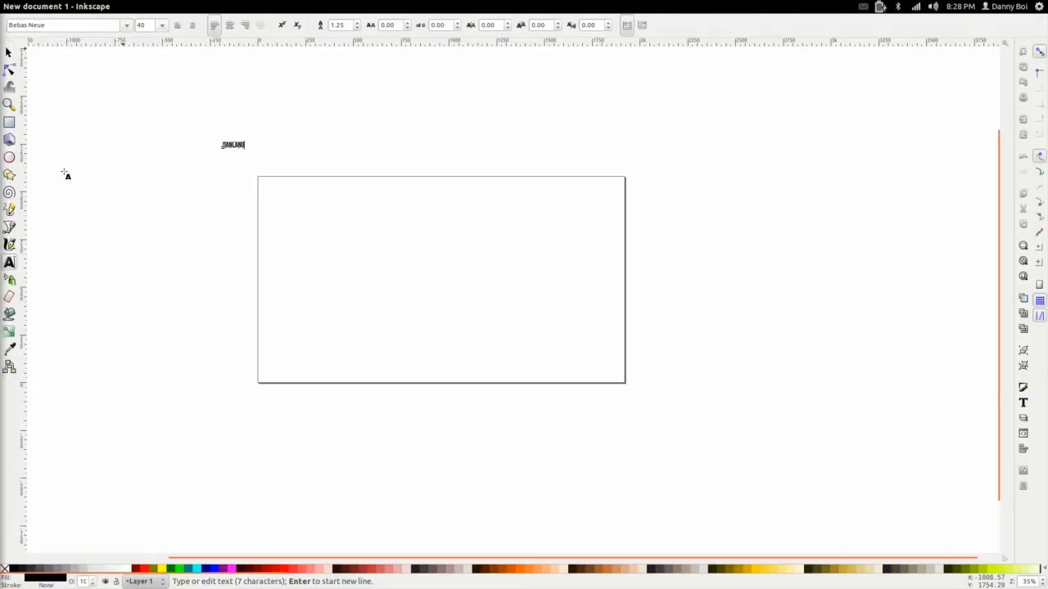
pyautogui.click(162, 27)
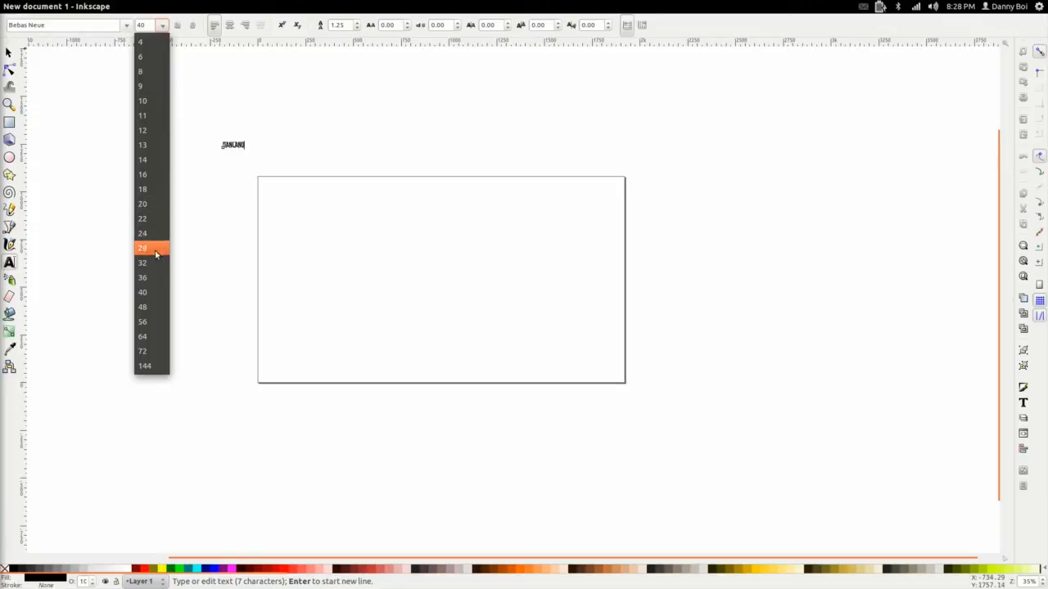
pyautogui.click(152, 323)
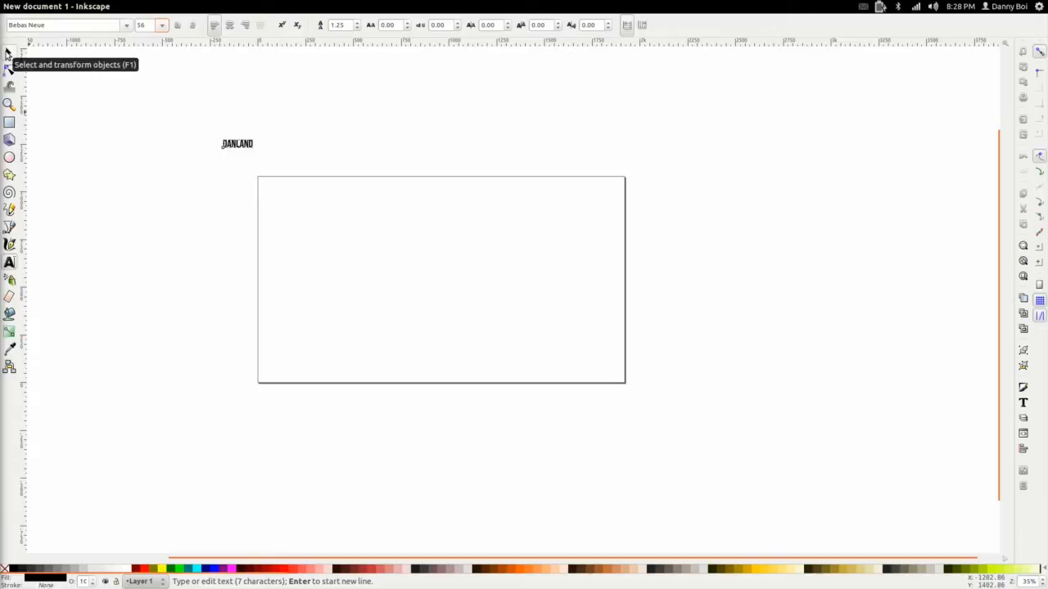
# - Scale the DANLAND text up to about 917 by 233 px and place it just above the page, overhanging its upper-left corner
pyautogui.click(9, 54)
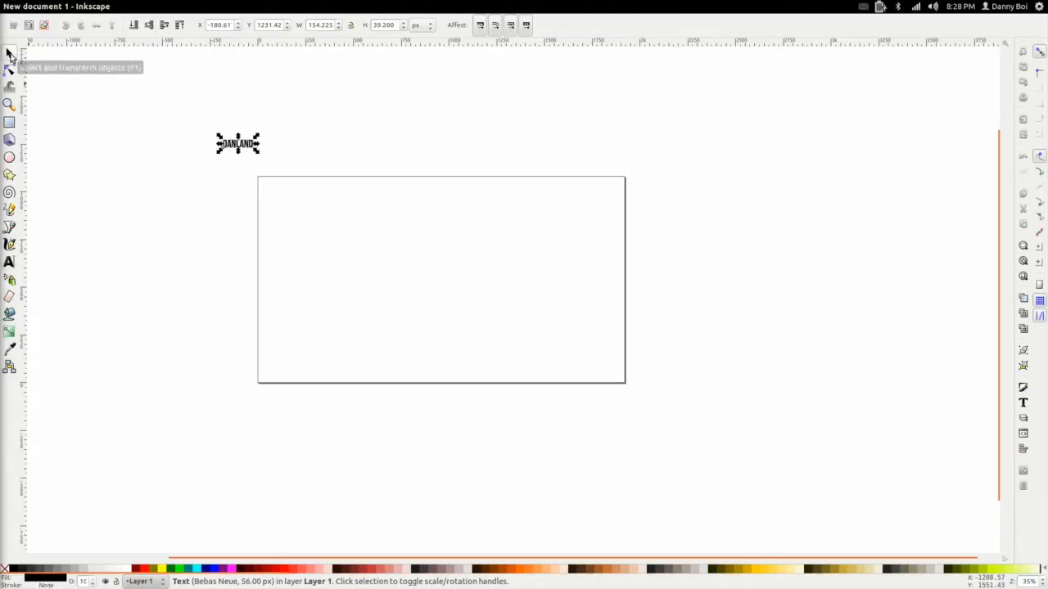
pyautogui.click(216, 178)
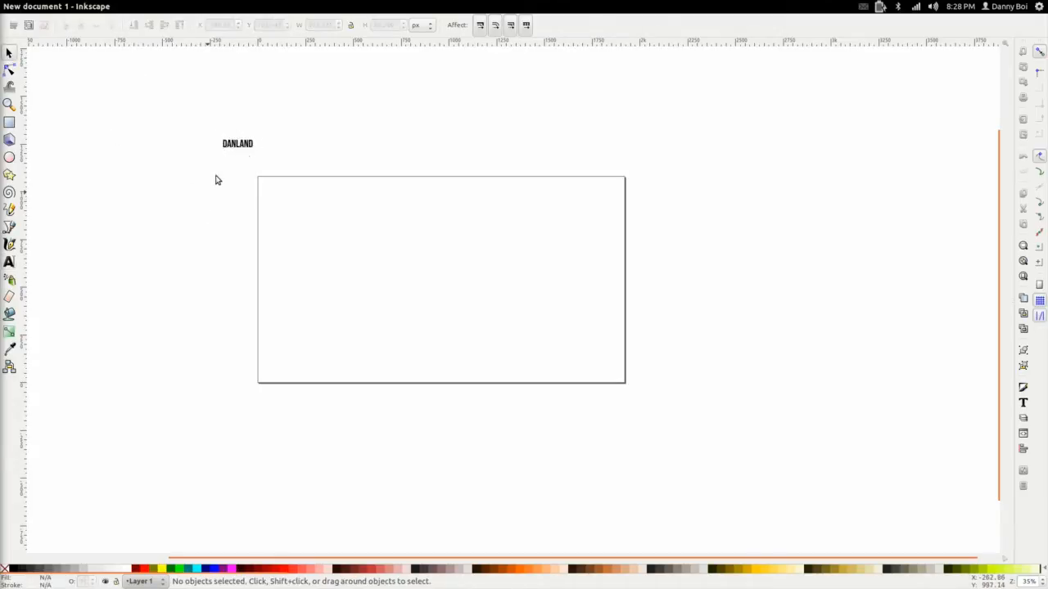
pyautogui.click(239, 151)
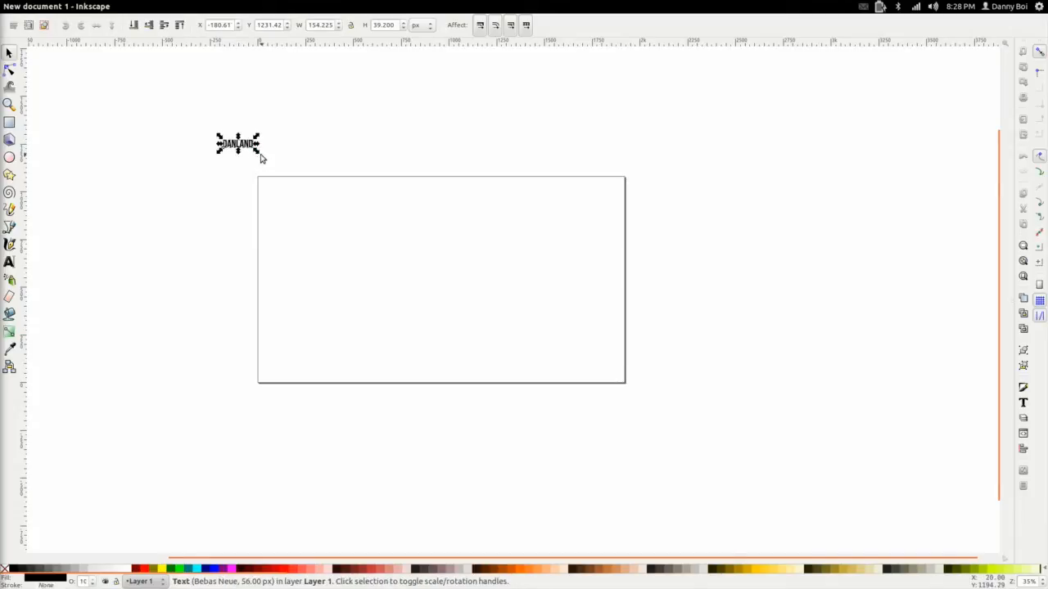
pyautogui.click(300, 164)
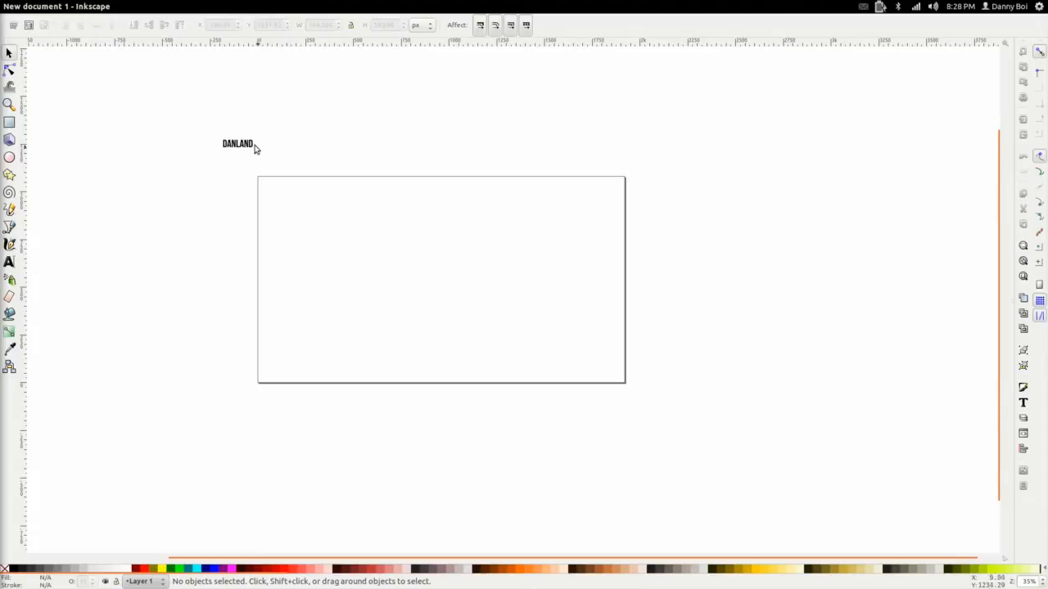
pyautogui.click(251, 151)
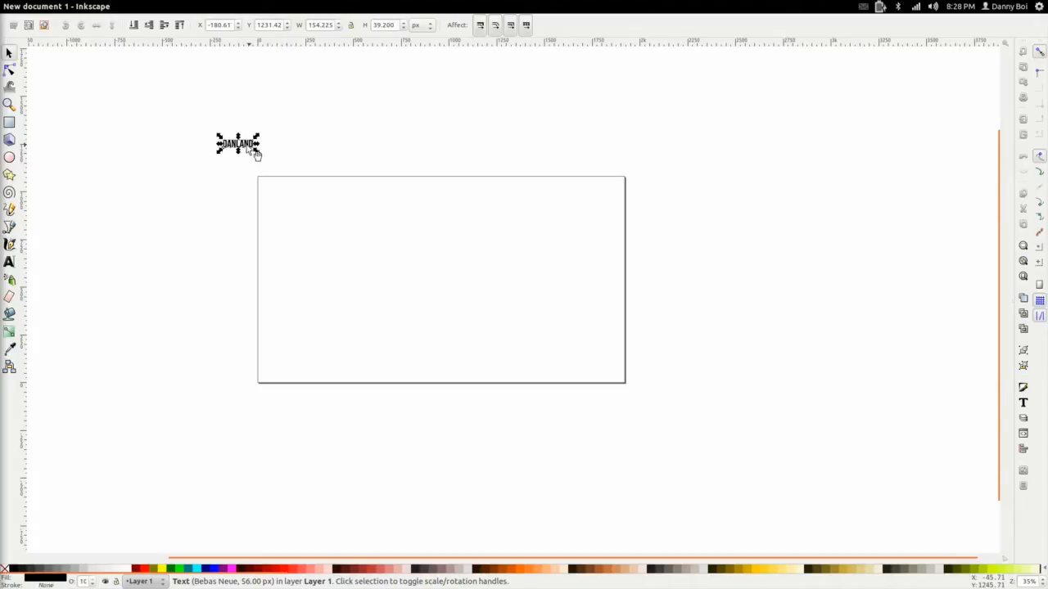
pyautogui.moveTo(255, 153); pyautogui.dragTo(400, 193)
pyautogui.moveTo(358, 155); pyautogui.dragTo(280, 144)
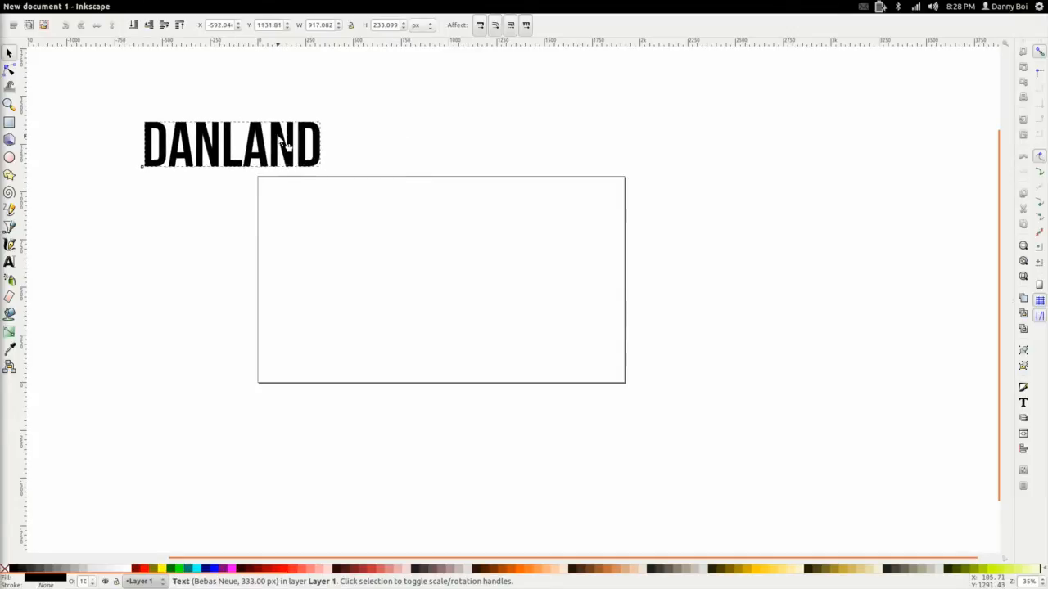
pyautogui.click(273, 209)
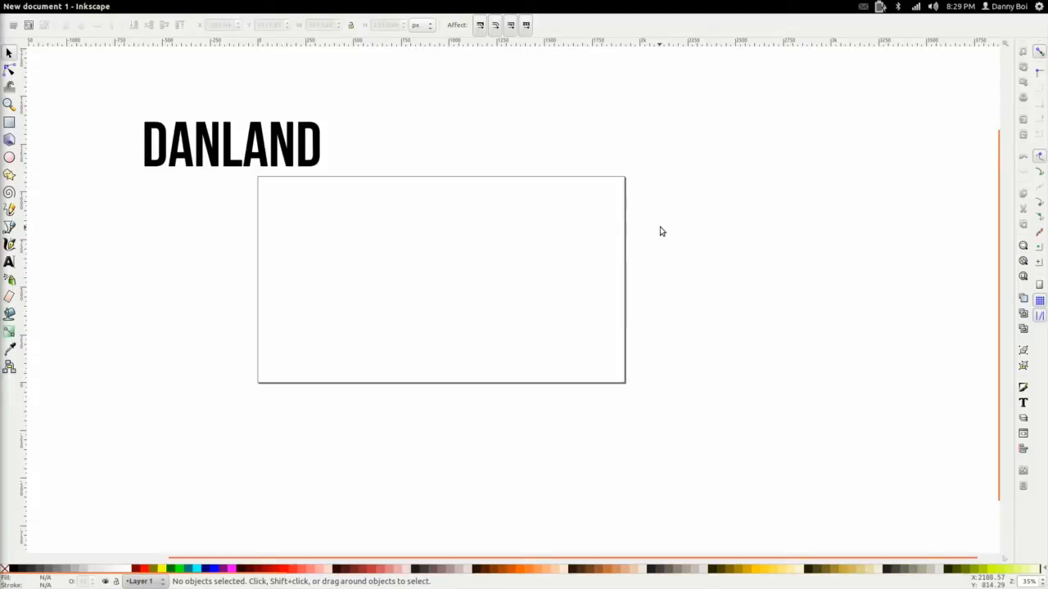
pyautogui.moveTo(417, 325); pyautogui.dragTo(515, 369)
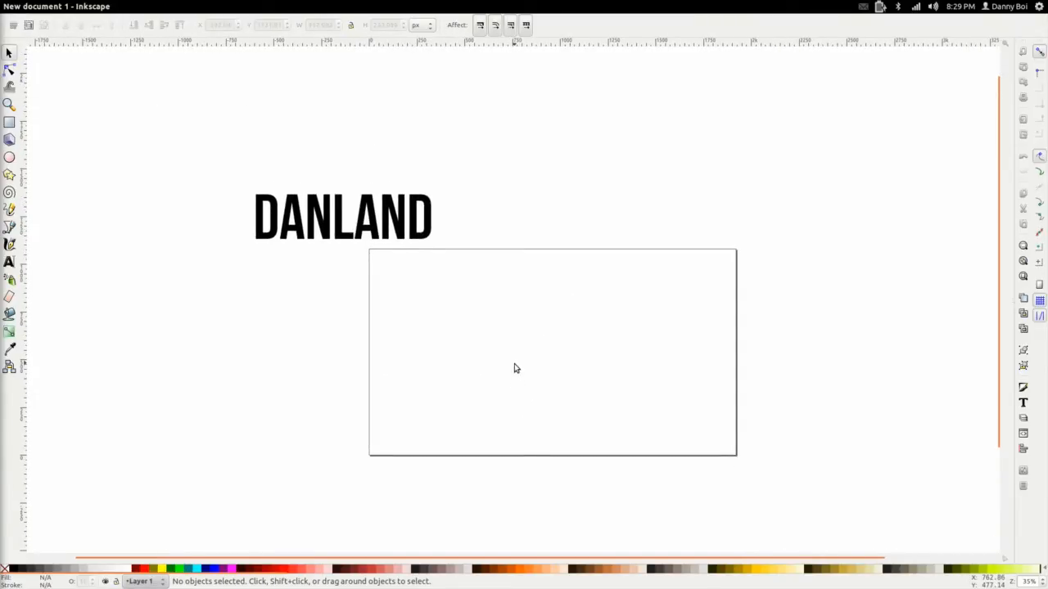
pyautogui.moveTo(639, 259); pyautogui.dragTo(670, 220)
pyautogui.scroll(2, 628, 294)
pyautogui.scroll(-2, 628, 295)
pyautogui.scroll(1, 628, 295)
pyautogui.scroll(-1, 627, 295)
pyautogui.scroll(1, 628, 295)
pyautogui.hotkey('ctrl', '+')
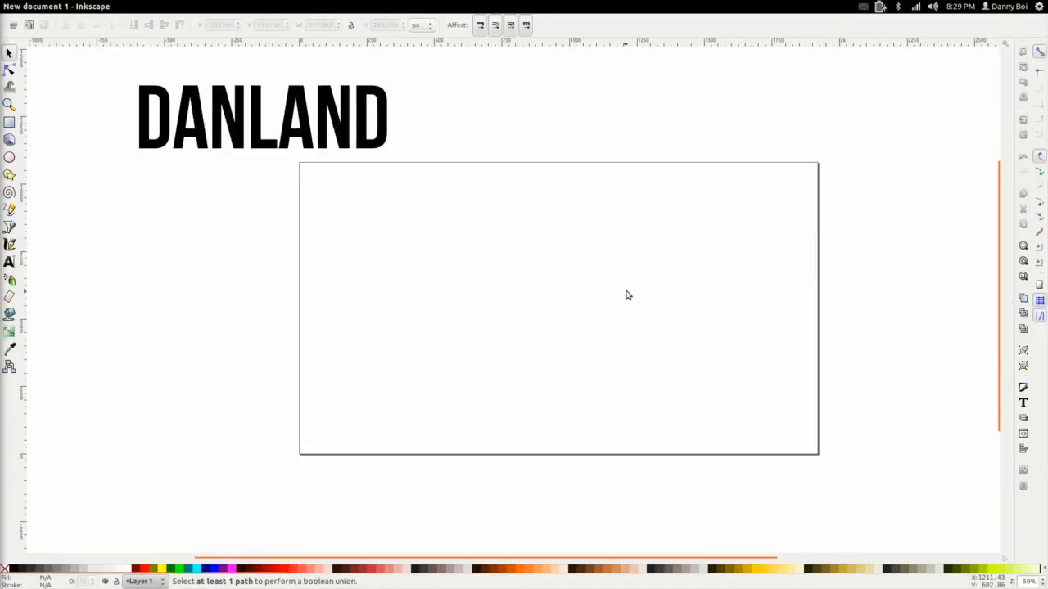
pyautogui.scroll(-1, 606, 256)
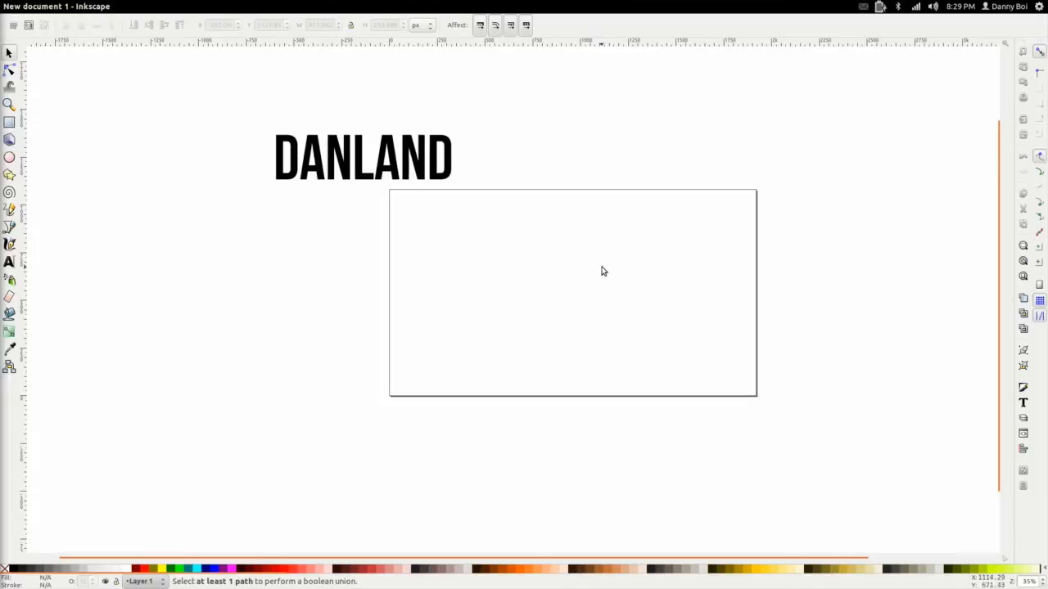
pyautogui.moveTo(578, 235); pyautogui.dragTo(462, 193)
pyautogui.scroll(1, 463, 192)
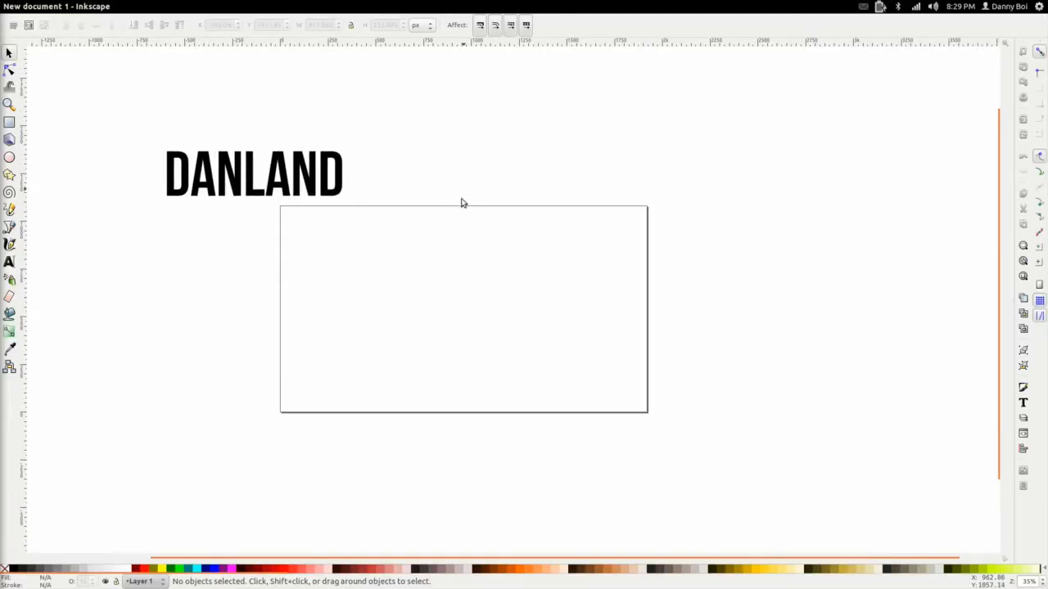
pyautogui.scroll(-1, 453, 260)
pyautogui.scroll(1, 453, 260)
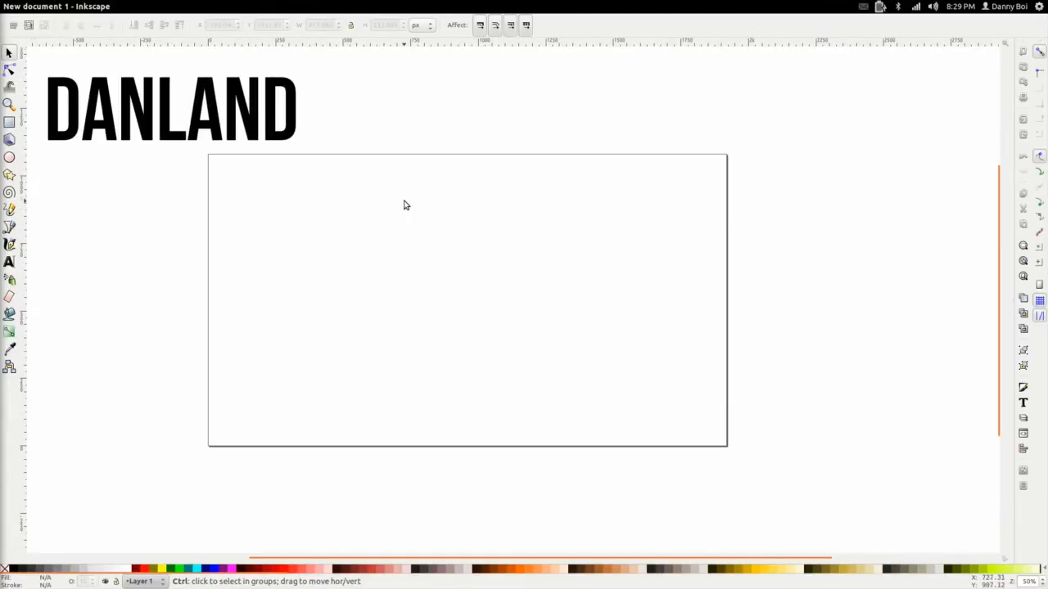
pyautogui.scroll(-1, 405, 205)
pyautogui.moveTo(404, 191); pyautogui.dragTo(462, 264)
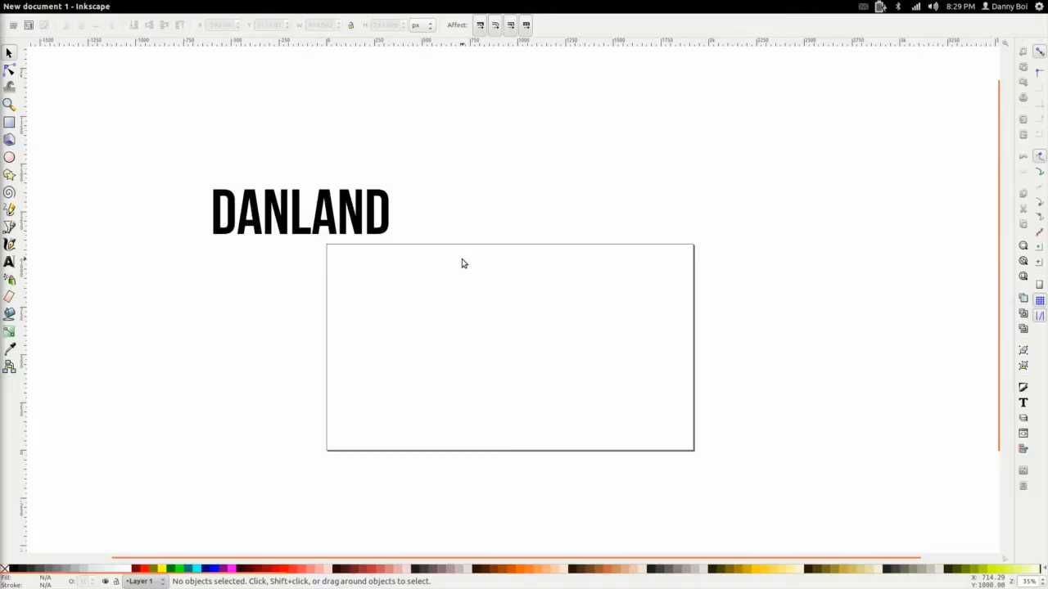
pyautogui.moveTo(467, 285); pyautogui.dragTo(474, 184)
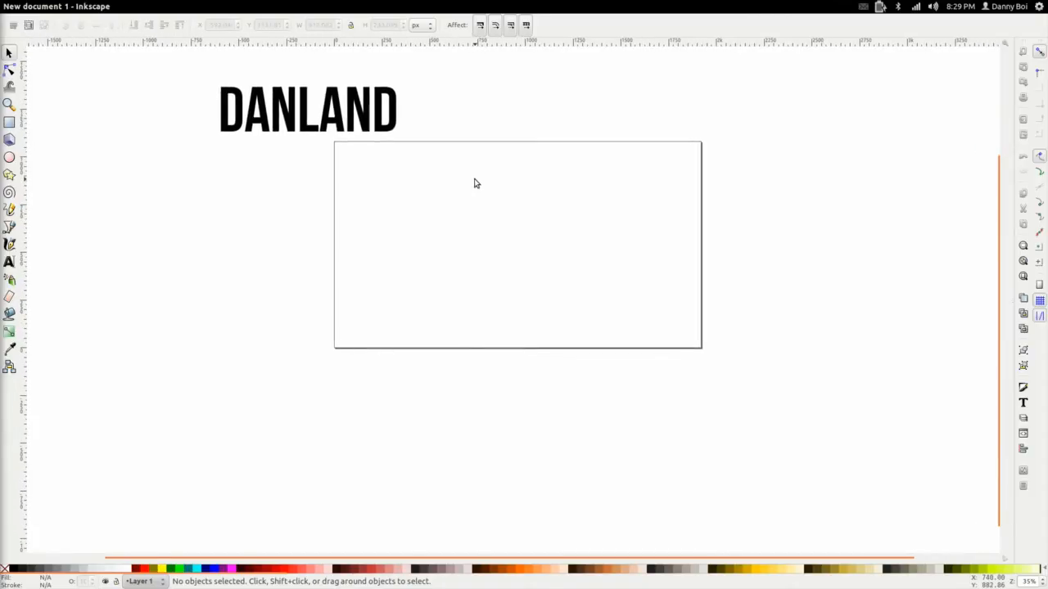
# - Open the Create Tiled Clones settings for the DANLAND text and bring up the shift options
pyautogui.click(339, 123)
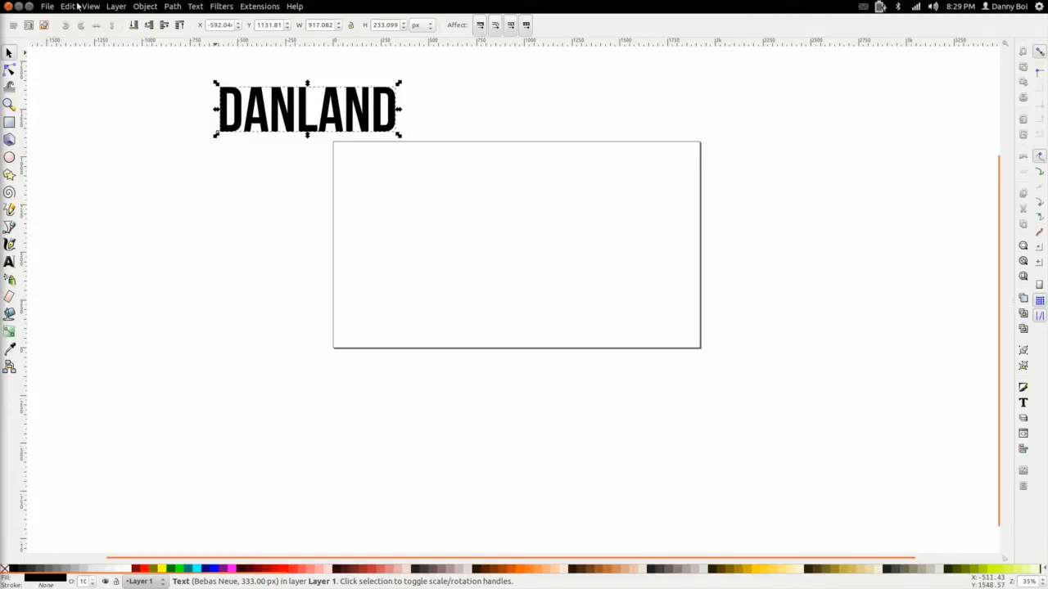
pyautogui.click(69, 6)
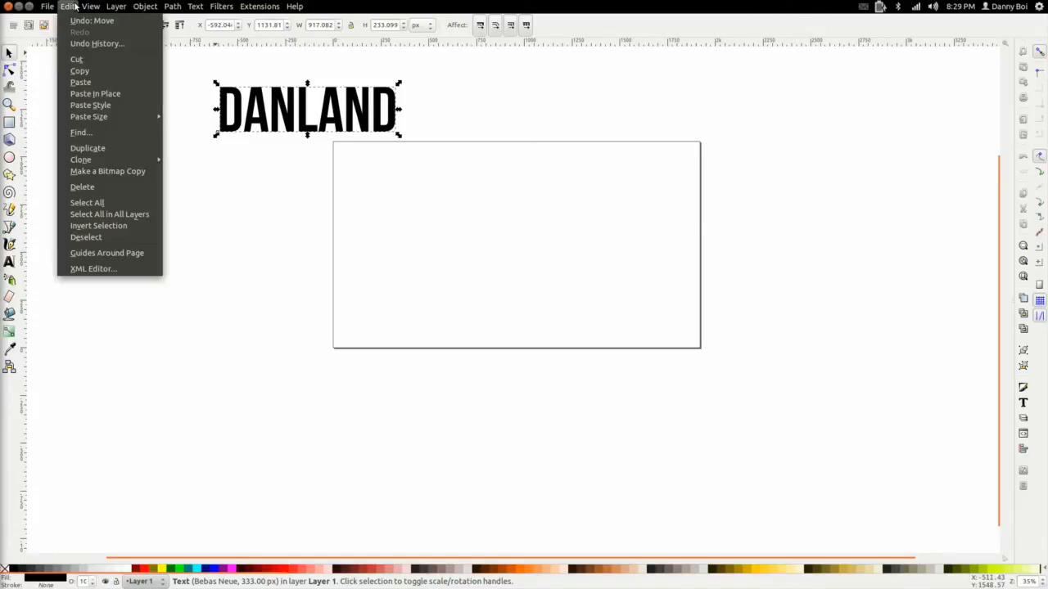
pyautogui.moveTo(113, 162)
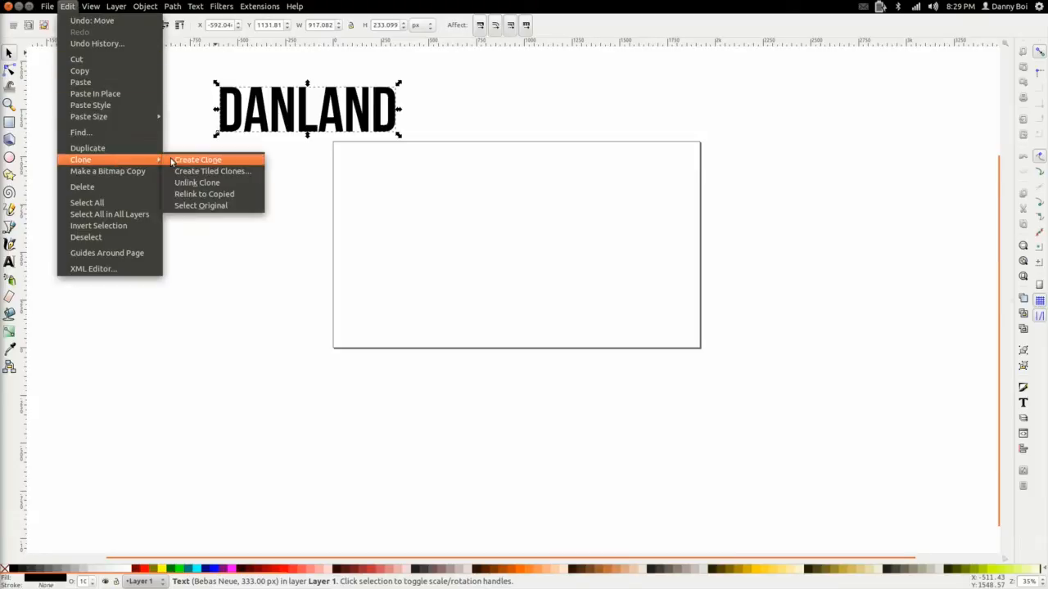
pyautogui.click(197, 171)
pyautogui.moveTo(609, 135); pyautogui.dragTo(650, 117)
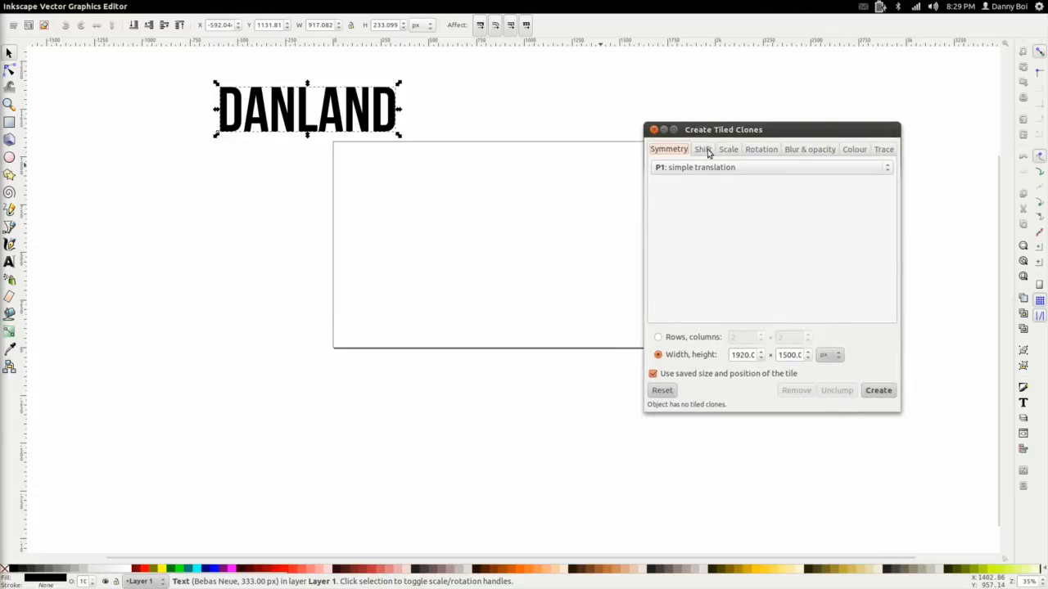
pyautogui.click(702, 151)
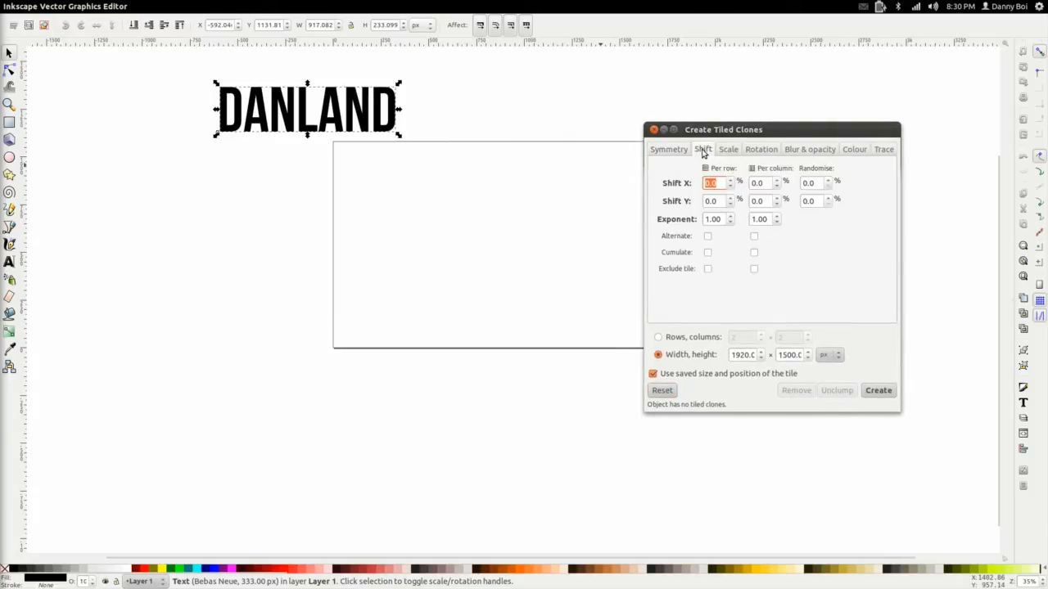
pyautogui.click(717, 182)
# - Create tiled clones of the DANLAND text without any shift, filling a 1920 by 1500 px area
pyautogui.click(739, 356)
pyautogui.moveTo(732, 356); pyautogui.dragTo(784, 357)
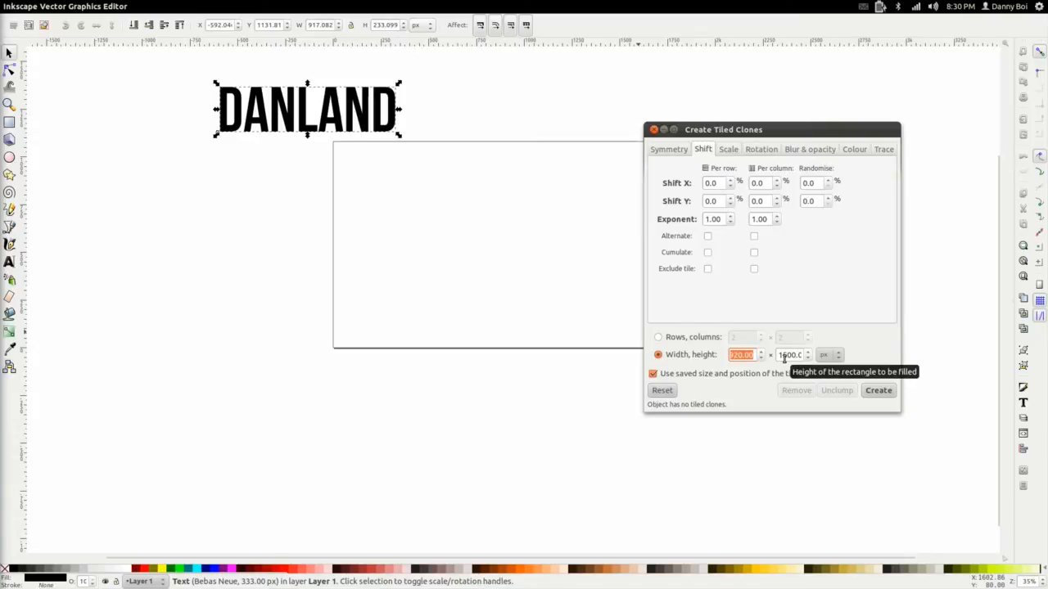
pyautogui.click(784, 358)
pyautogui.moveTo(748, 358); pyautogui.dragTo(694, 358)
pyautogui.click(732, 355)
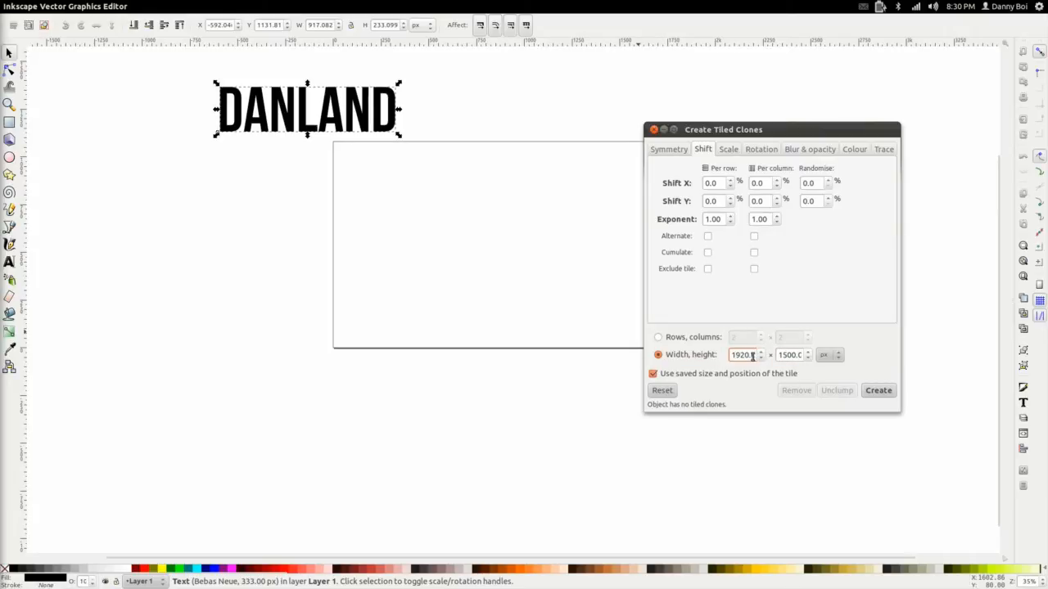
pyautogui.moveTo(787, 355); pyautogui.dragTo(811, 357)
pyautogui.click(790, 357)
pyautogui.click(876, 392)
pyautogui.moveTo(705, 131); pyautogui.dragTo(804, 146)
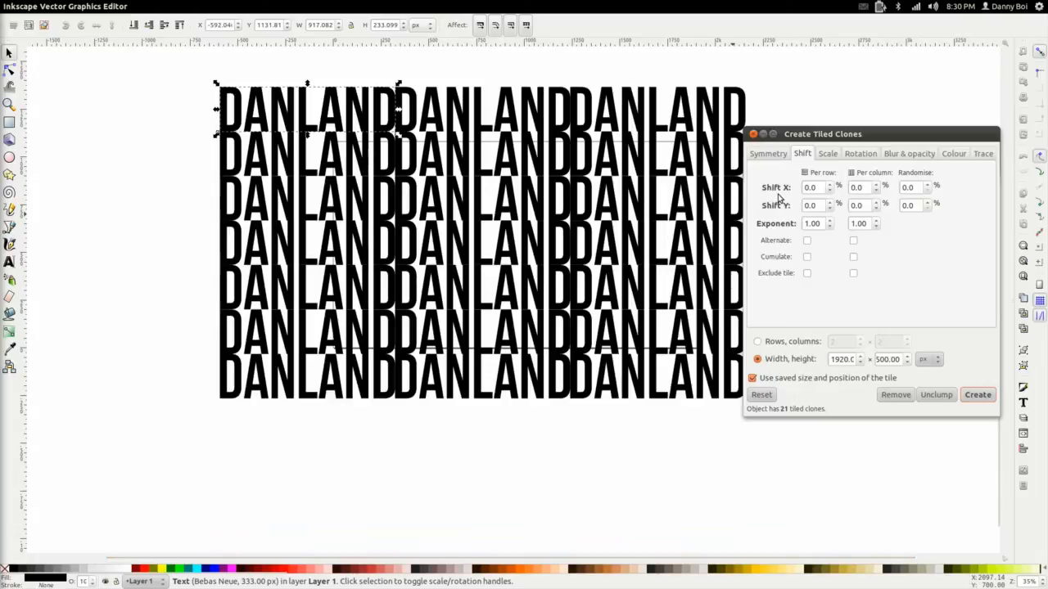
# - Set the tiled clones' vertical shift per row to 20% and horizontal shift per column to 20%
pyautogui.click(818, 205)
pyautogui.moveTo(818, 206); pyautogui.dragTo(768, 202)
pyautogui.write('20')
pyautogui.click(862, 189)
pyautogui.moveTo(867, 190); pyautogui.dragTo(851, 195)
pyautogui.write('20')
pyautogui.click(859, 205)
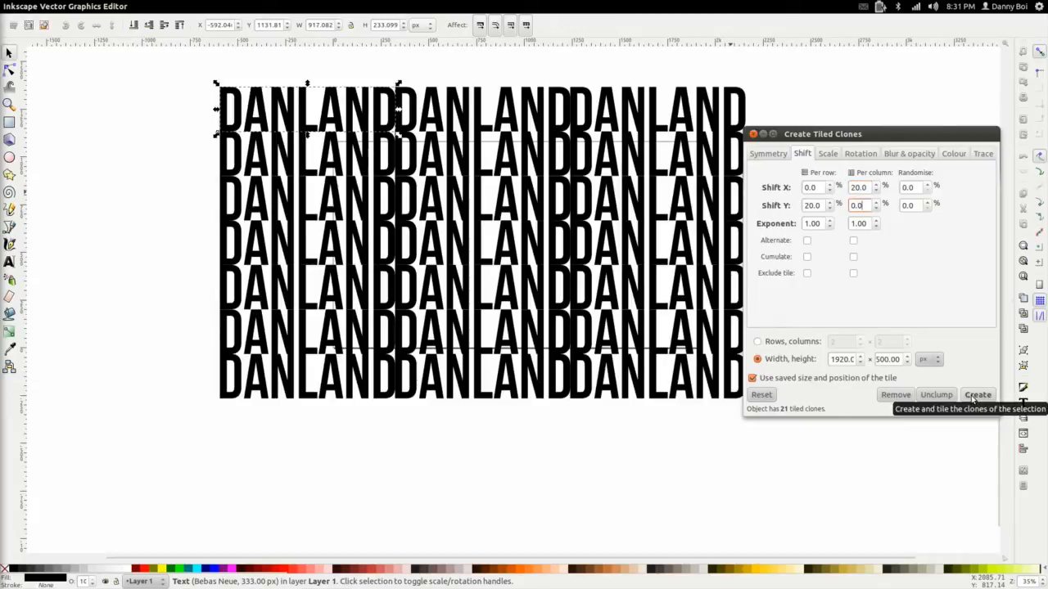
# - Recreate the tiled clones with the 20% shifts, and again with the horizontal shift per column set to 10%
pyautogui.click(896, 396)
pyautogui.click(974, 396)
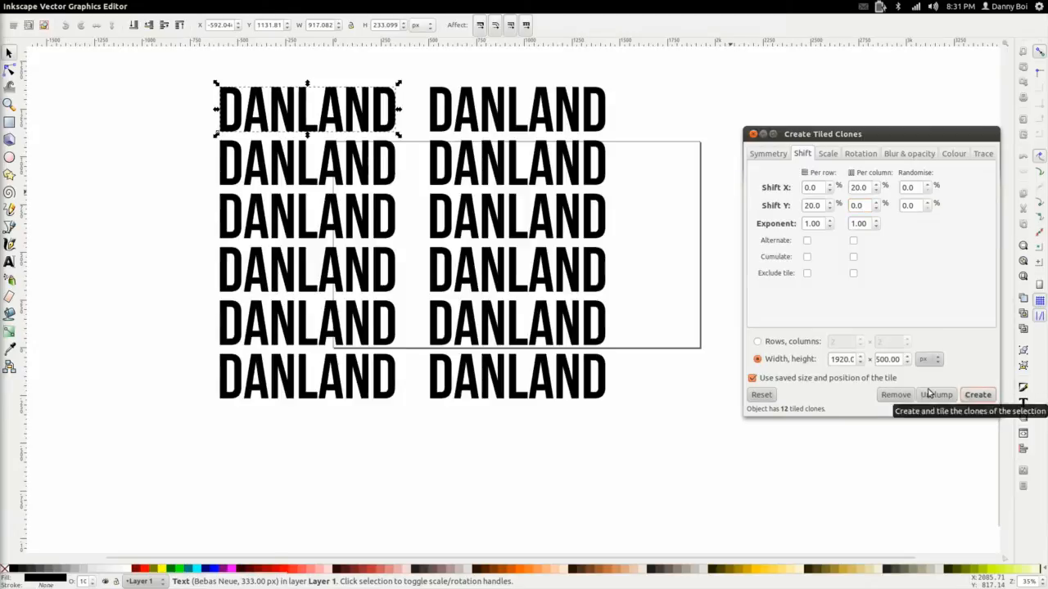
pyautogui.doubleClick(869, 188)
pyautogui.write('10')
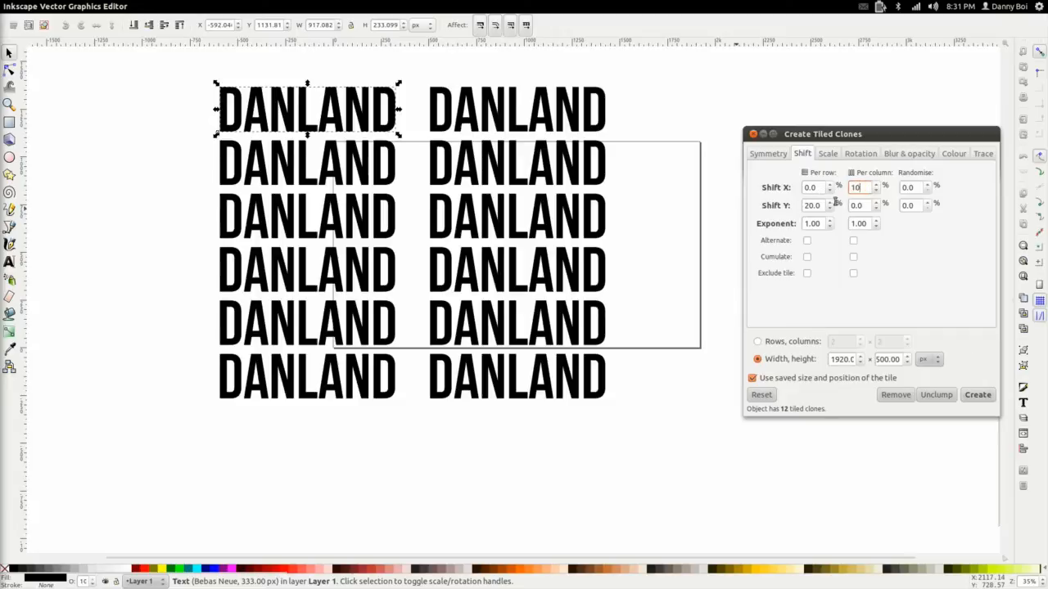
pyautogui.click(977, 395)
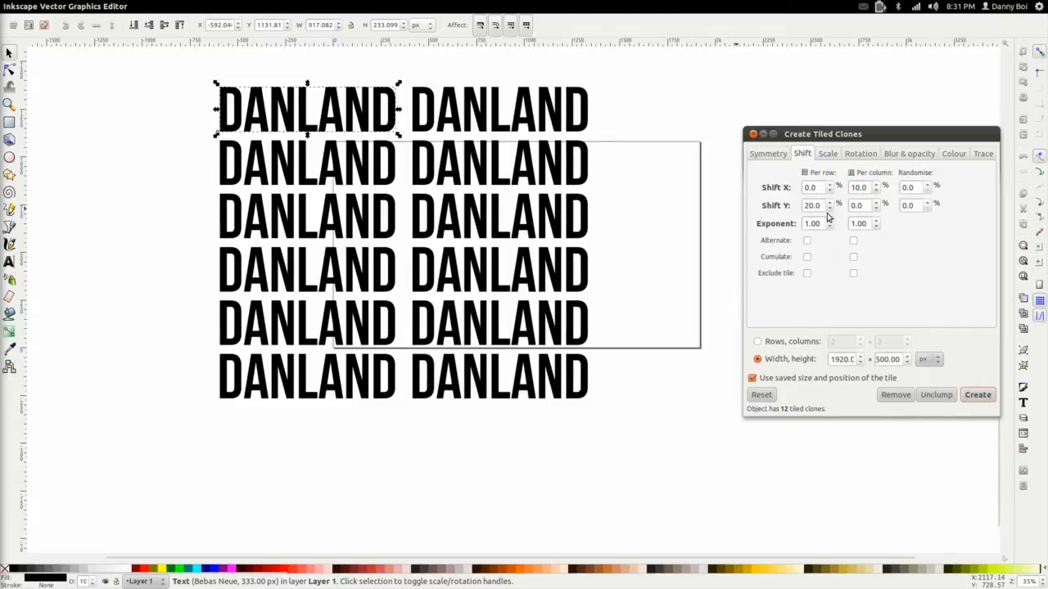
# - Set the horizontal shift per column to 5% and recreate the tiled clones
pyautogui.doubleClick(864, 189)
pyautogui.write('5')
pyautogui.click(977, 394)
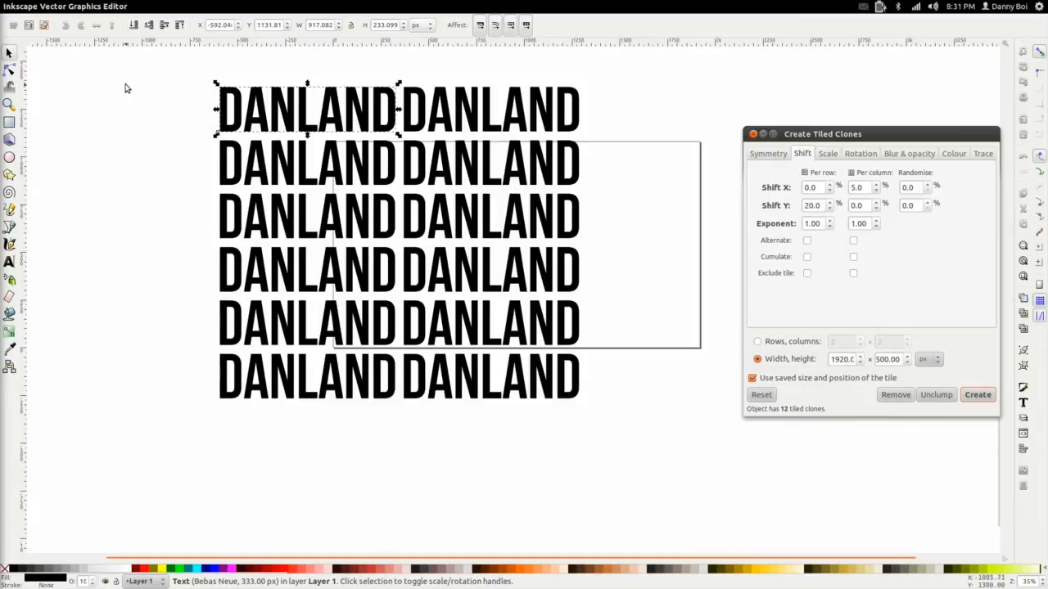
# - Remove all tiled clones of the DANLAND text and clear the selection
pyautogui.click(67, 6)
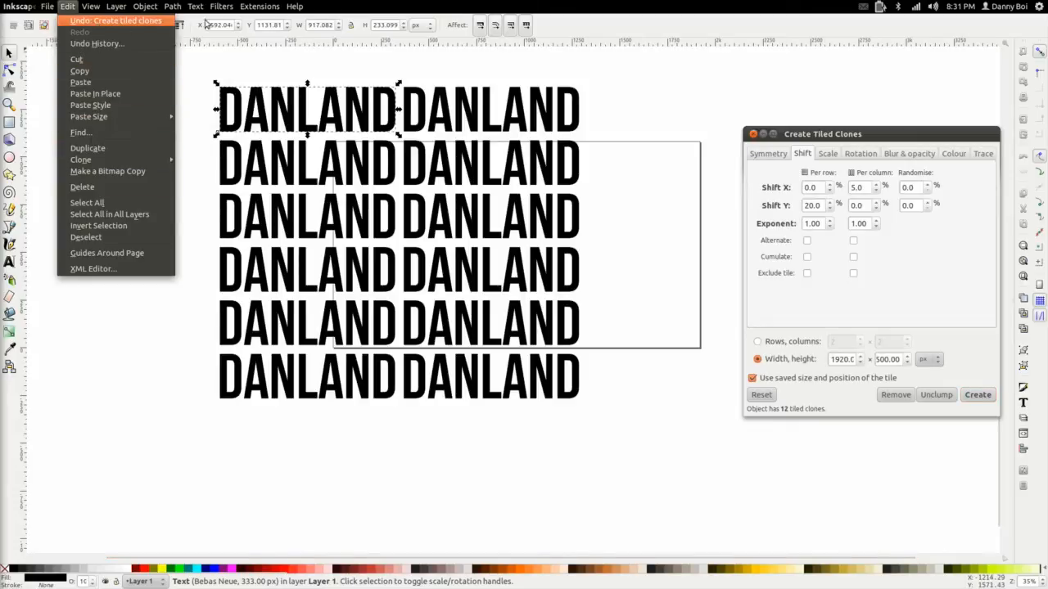
pyautogui.click(698, 25)
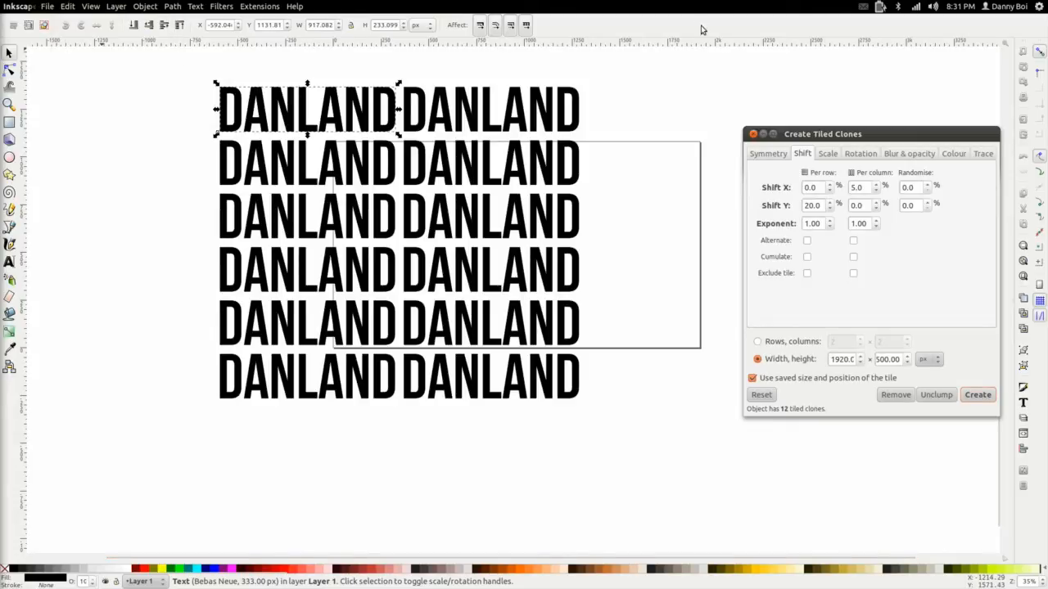
pyautogui.click(895, 394)
pyautogui.click(364, 205)
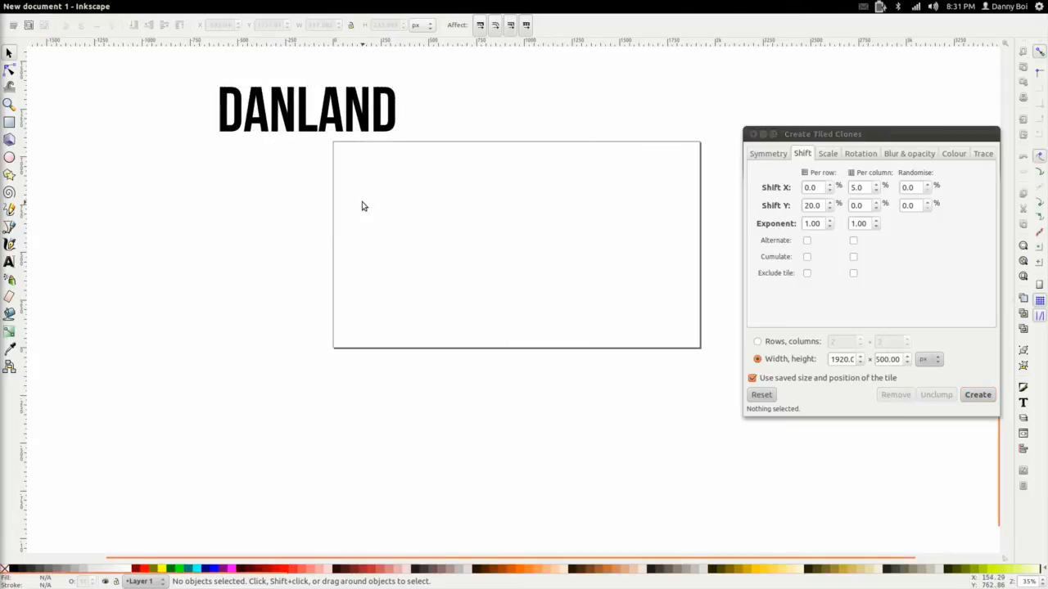
# - Rotate the DANLAND text counter-clockwise to a bounding box of about 901 by 685 px and place it over the page's upper-left corner
pyautogui.click(376, 114)
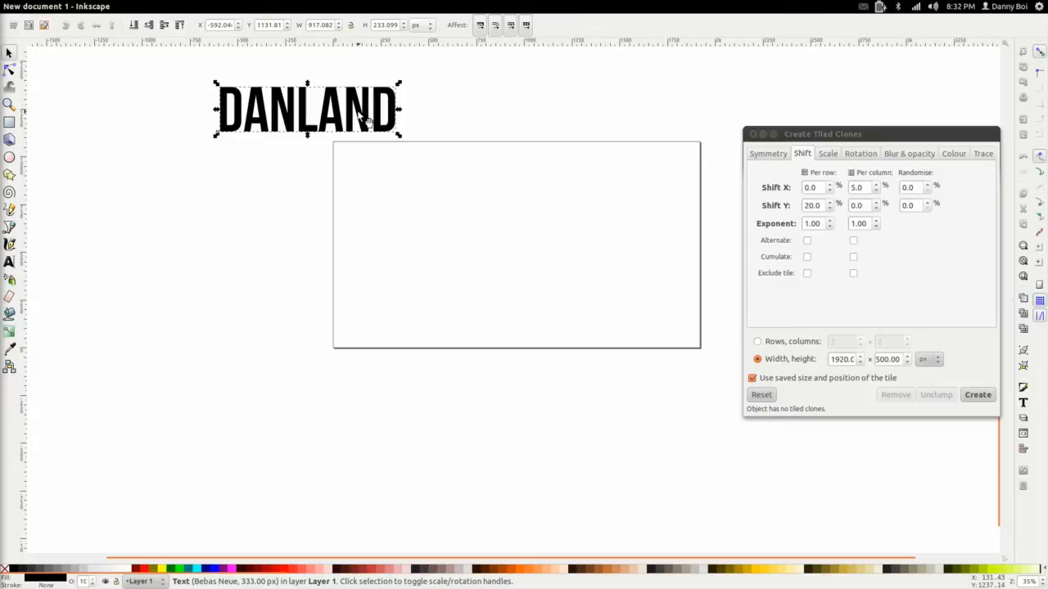
pyautogui.click(369, 120)
pyautogui.doubleClick(361, 112)
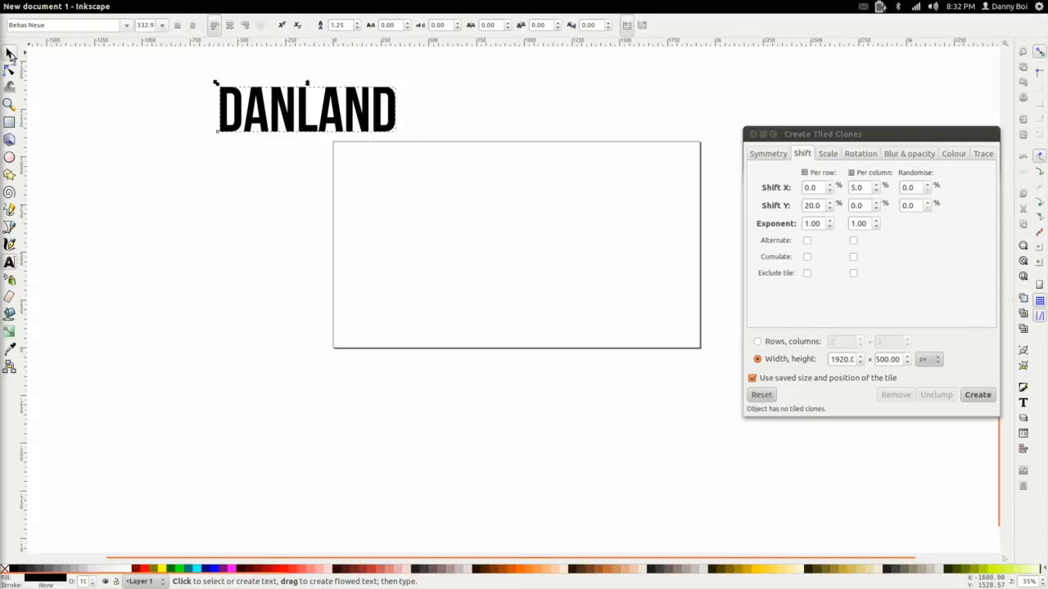
pyautogui.click(8, 52)
pyautogui.click(256, 117)
pyautogui.click(256, 117)
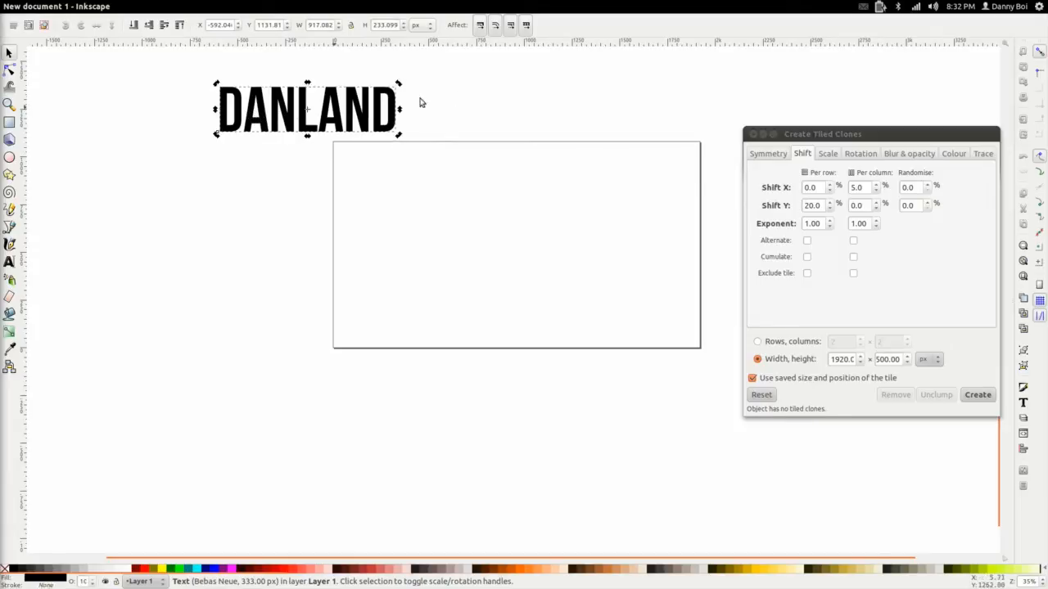
pyautogui.moveTo(396, 90); pyautogui.dragTo(365, 79)
pyautogui.moveTo(343, 112); pyautogui.dragTo(325, 107)
pyautogui.click(409, 107)
pyautogui.scroll(3, 413, 197)
pyautogui.moveTo(336, 213)
pyautogui.mouseDown()
pyautogui.moveTo(330, 204)
pyautogui.moveTo(341, 205)
pyautogui.mouseUp()
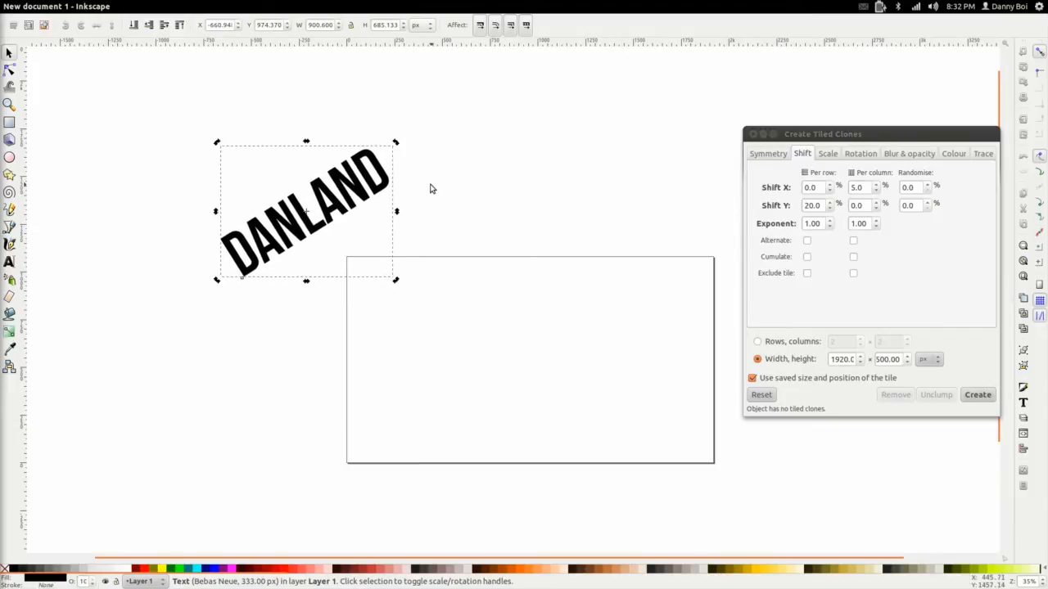
pyautogui.click(430, 189)
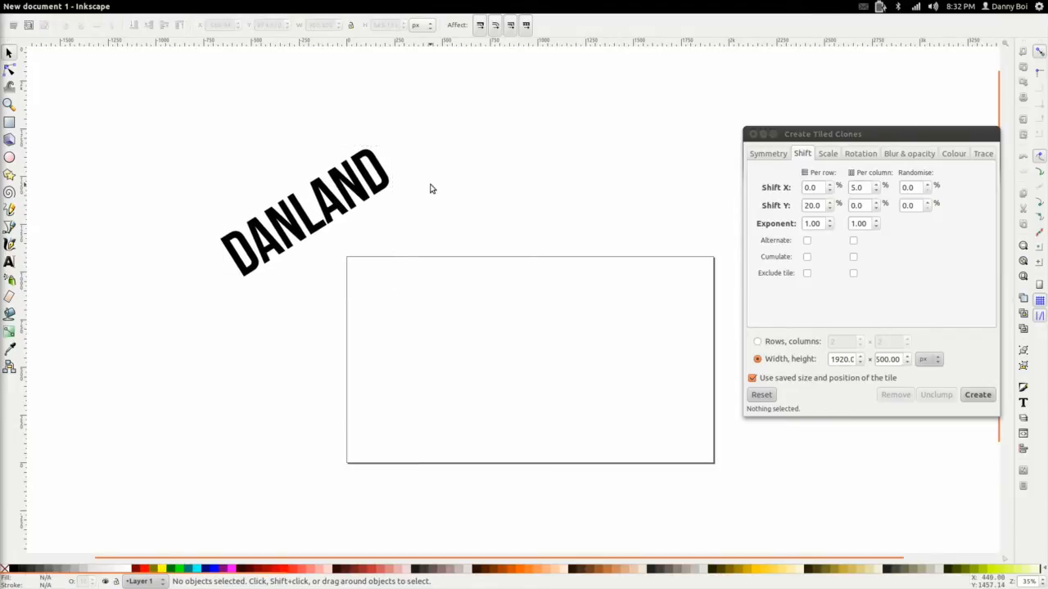
# - Scale the rotated DANLAND text down to about 709 by 540 px and move it to about X -547, Y 1000 px
pyautogui.click(350, 195)
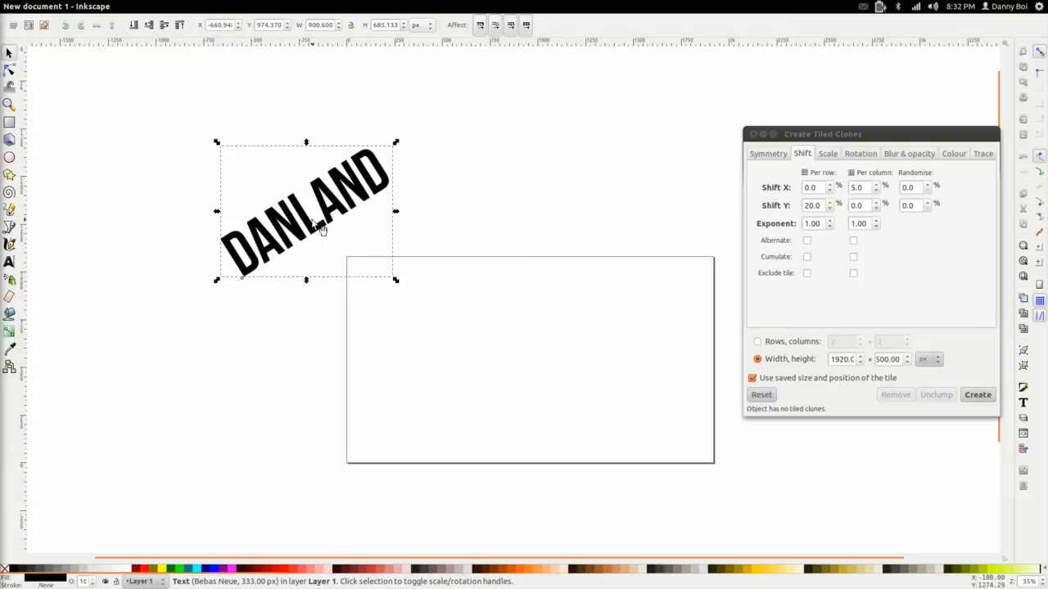
pyautogui.moveTo(396, 282); pyautogui.dragTo(363, 269)
pyautogui.moveTo(306, 189); pyautogui.dragTo(327, 212)
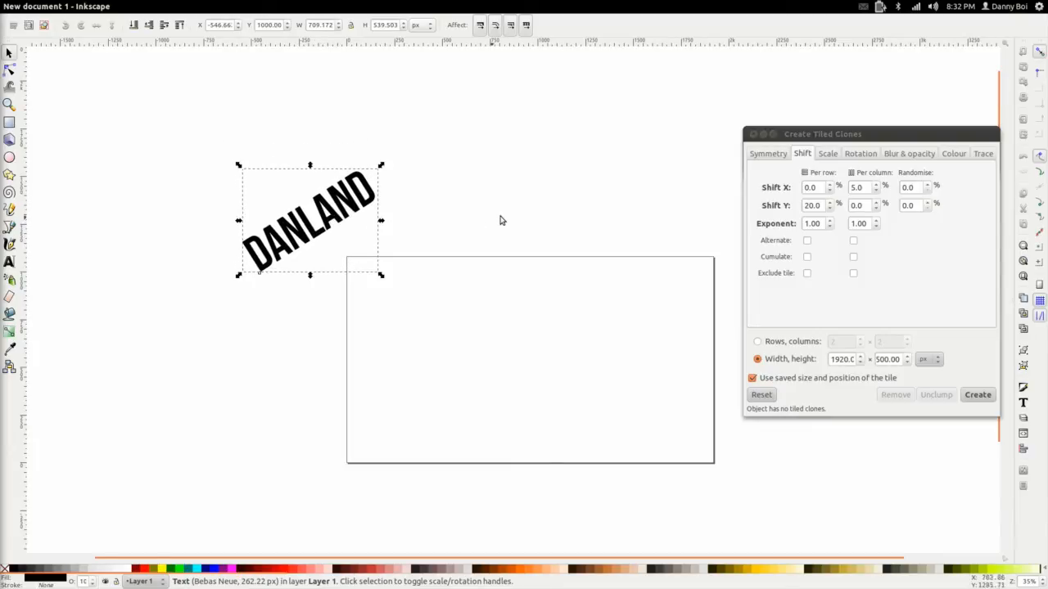
pyautogui.click(501, 220)
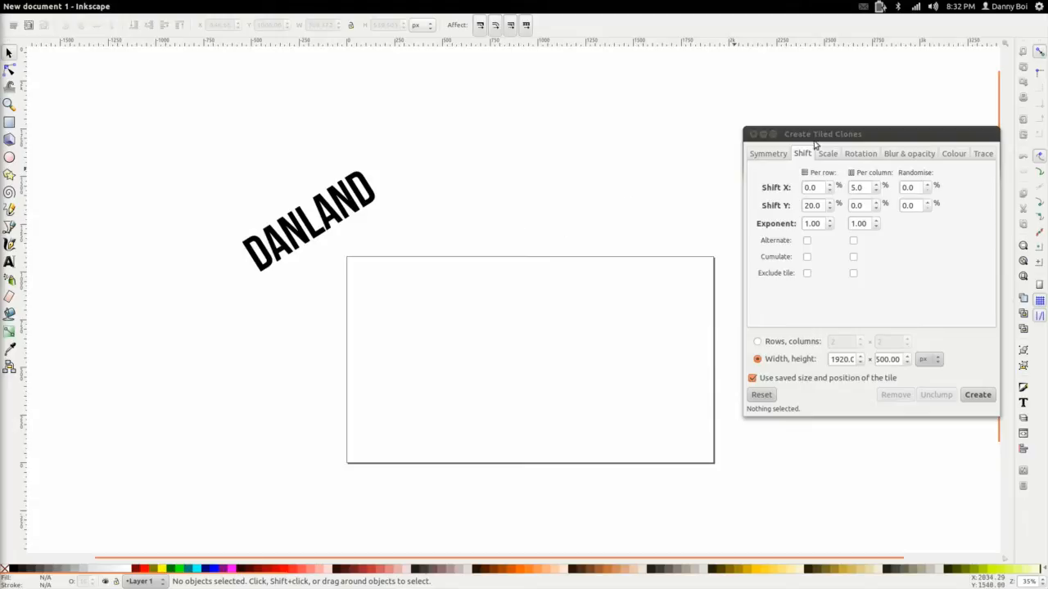
# - With the rotated text selected, examine the row and column shift settings for the tiled clones
pyautogui.moveTo(821, 206); pyautogui.dragTo(792, 200)
pyautogui.click(822, 205)
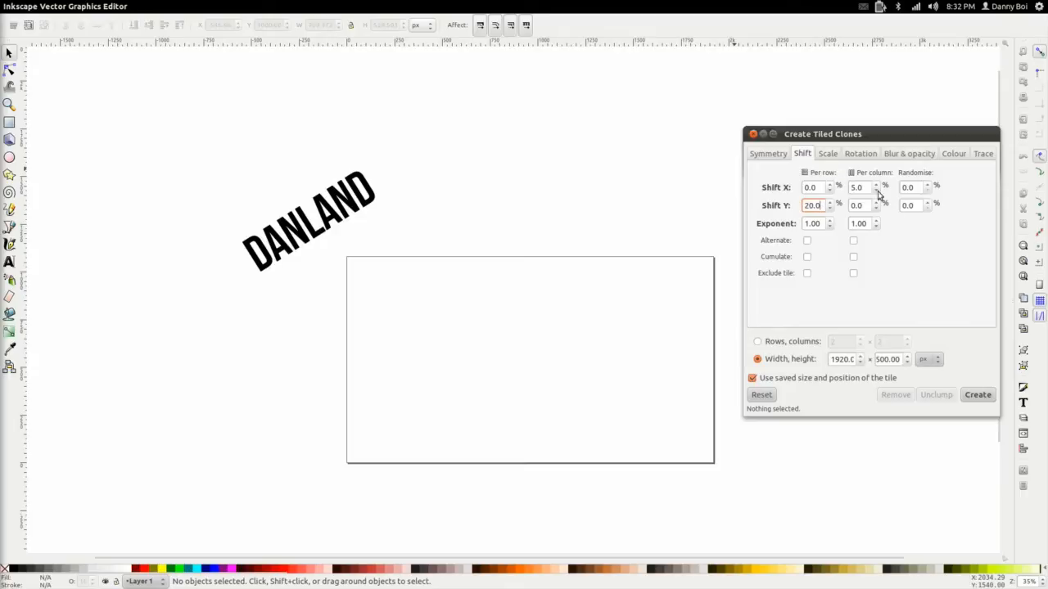
pyautogui.moveTo(864, 188); pyautogui.dragTo(838, 189)
pyautogui.click(816, 207)
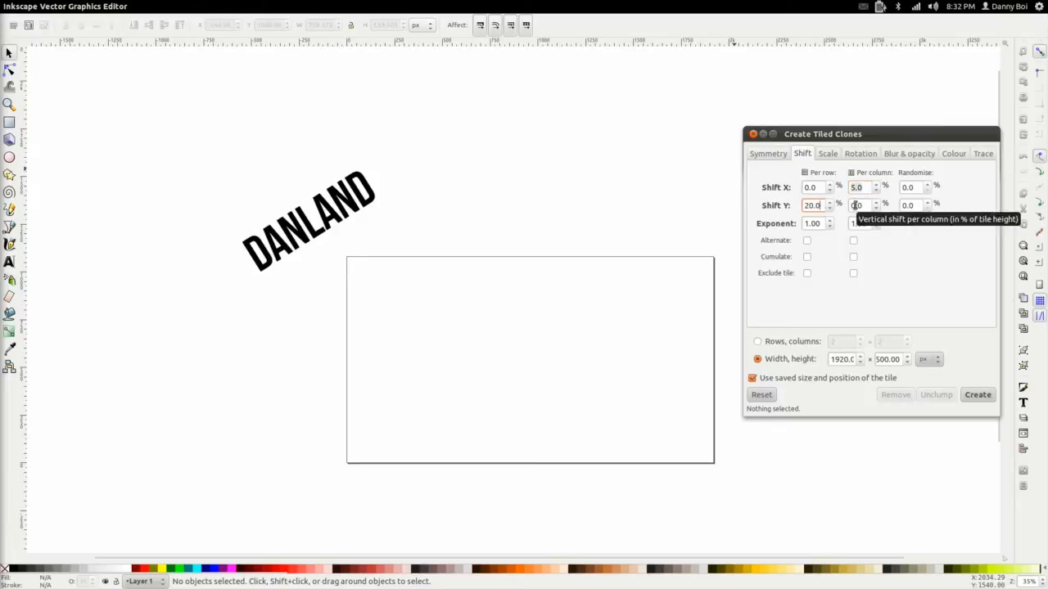
pyautogui.click(352, 203)
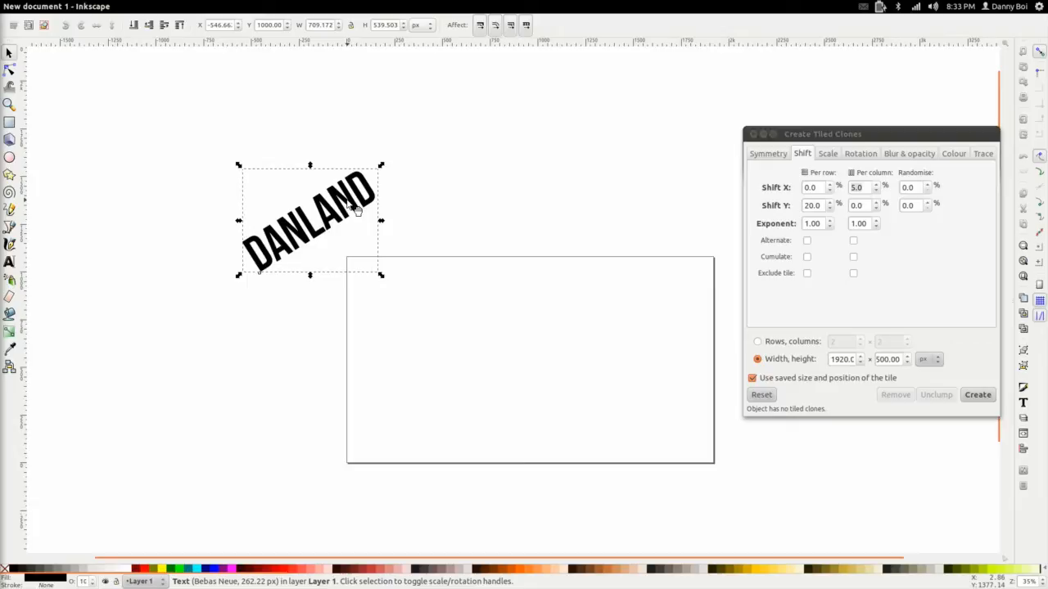
pyautogui.click(822, 207)
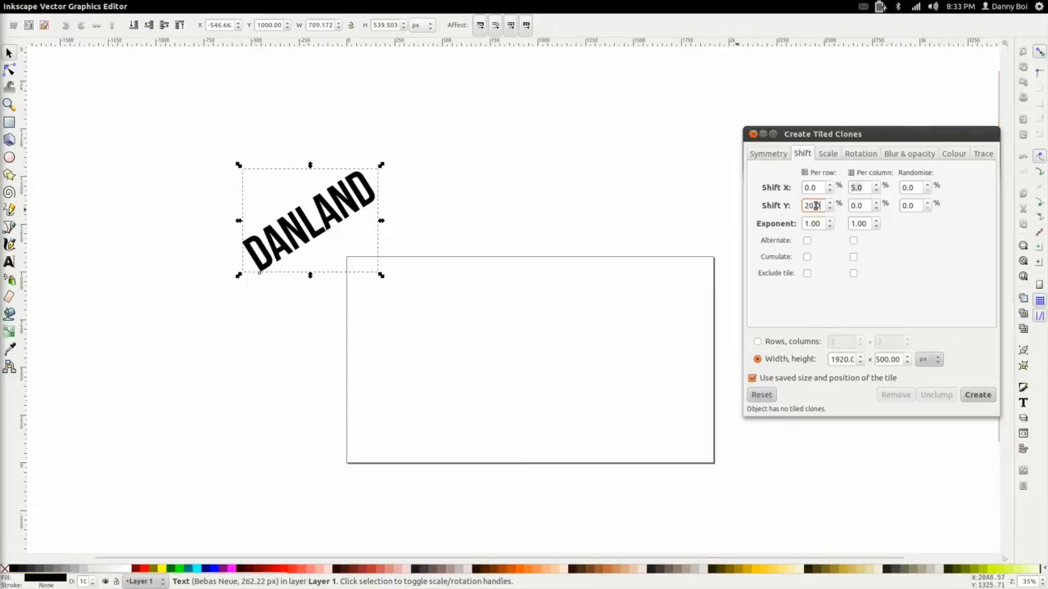
pyautogui.click(860, 186)
pyautogui.click(862, 205)
pyautogui.click(816, 203)
pyautogui.click(866, 189)
pyautogui.click(864, 204)
pyautogui.moveTo(821, 207); pyautogui.dragTo(774, 207)
pyautogui.doubleClick(856, 188)
pyautogui.doubleClick(859, 206)
# - Nudge the rotated text to about X -550, Y 1009 px and create its tiled clones with the existing shifts
pyautogui.moveTo(333, 222); pyautogui.dragTo(335, 226)
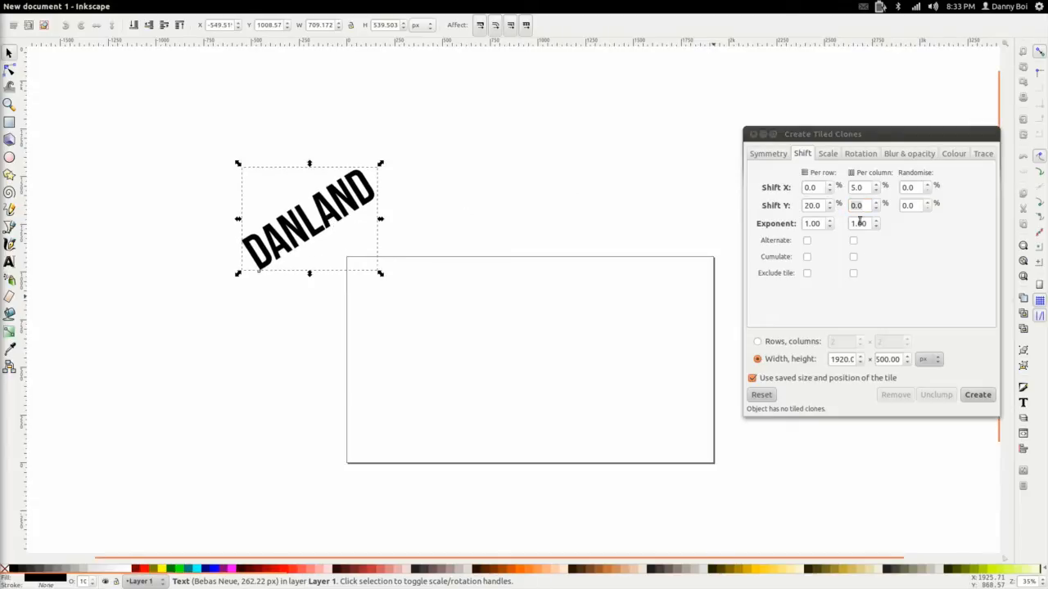
pyautogui.click(975, 396)
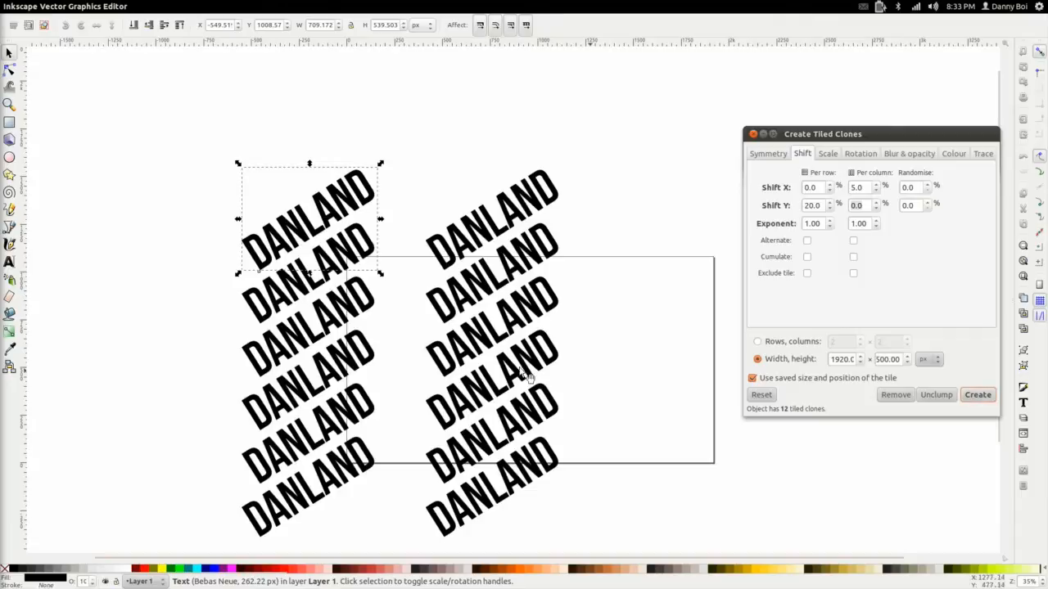
pyautogui.scroll(-1, 298, 257)
pyautogui.moveTo(285, 250); pyautogui.dragTo(248, 205)
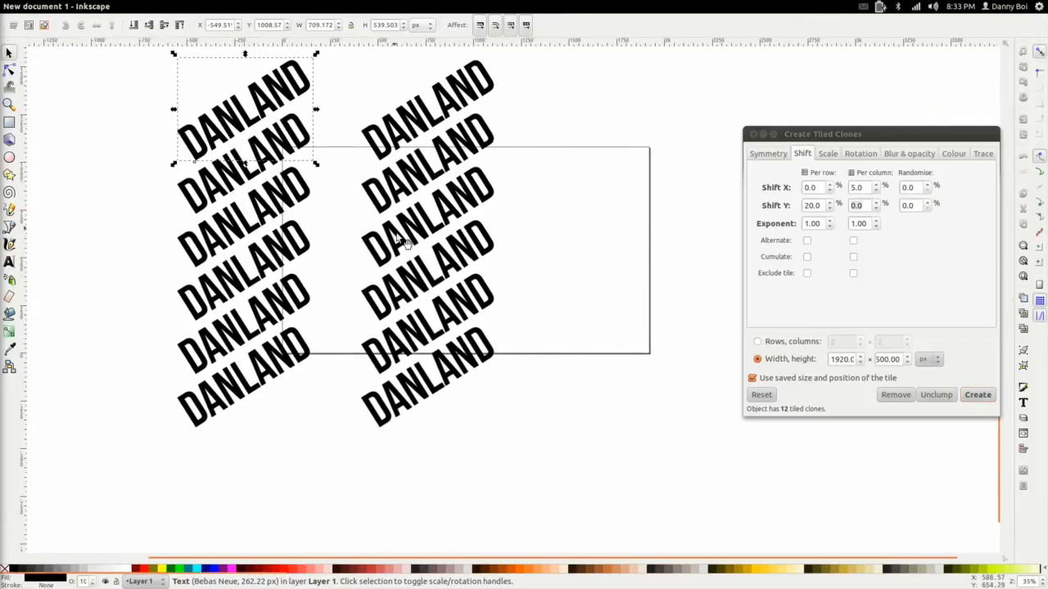
pyautogui.moveTo(397, 233); pyautogui.dragTo(399, 274)
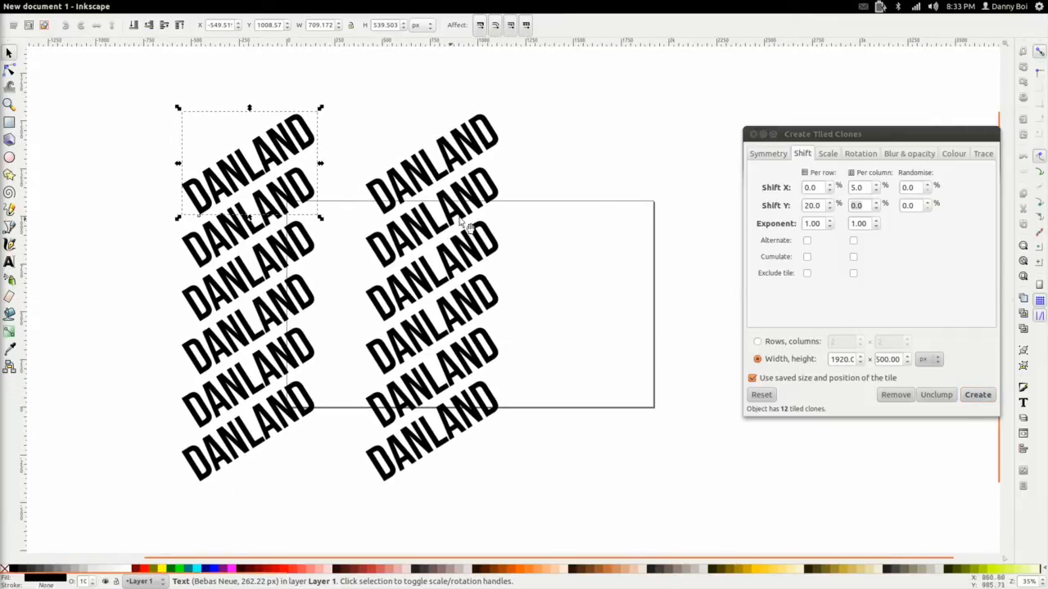
# - Set the horizontal shift per column to 2% and recreate the tiled clones of the rotated text
pyautogui.click(820, 206)
pyautogui.doubleClick(856, 187)
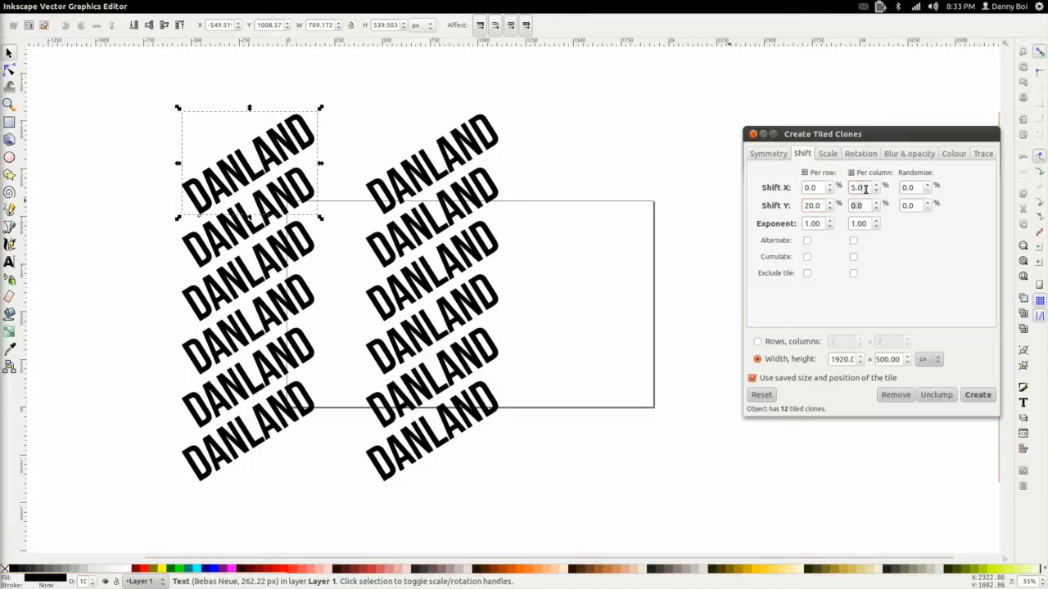
pyautogui.write('2')
pyautogui.click(968, 396)
# - Set the horizontal shift per column to -20% and recreate the tiled clones of the rotated text
pyautogui.doubleClick(856, 188)
pyautogui.write('-')
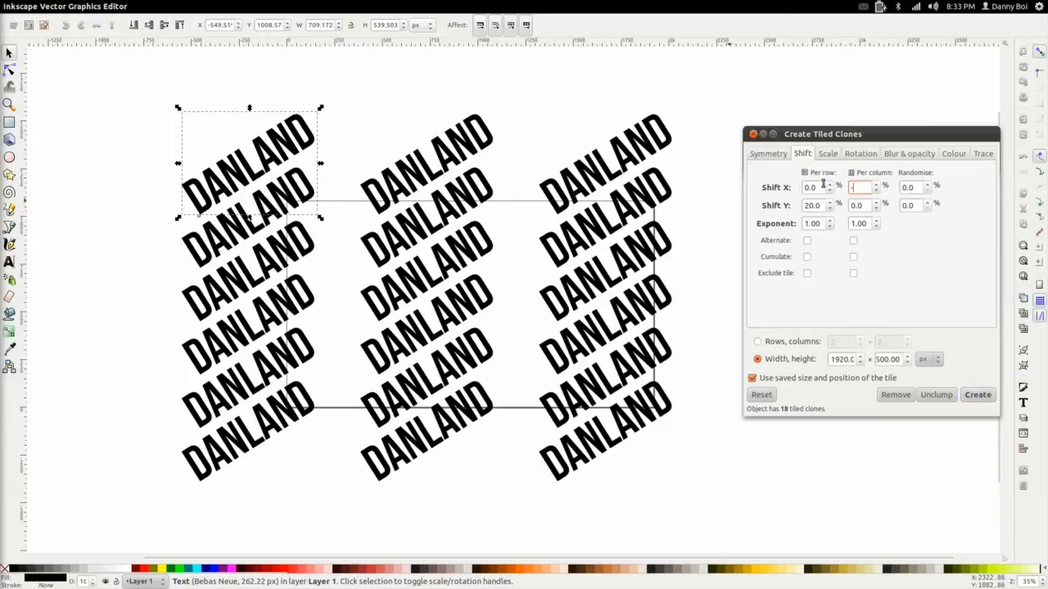
pyautogui.write('20')
pyautogui.click(976, 395)
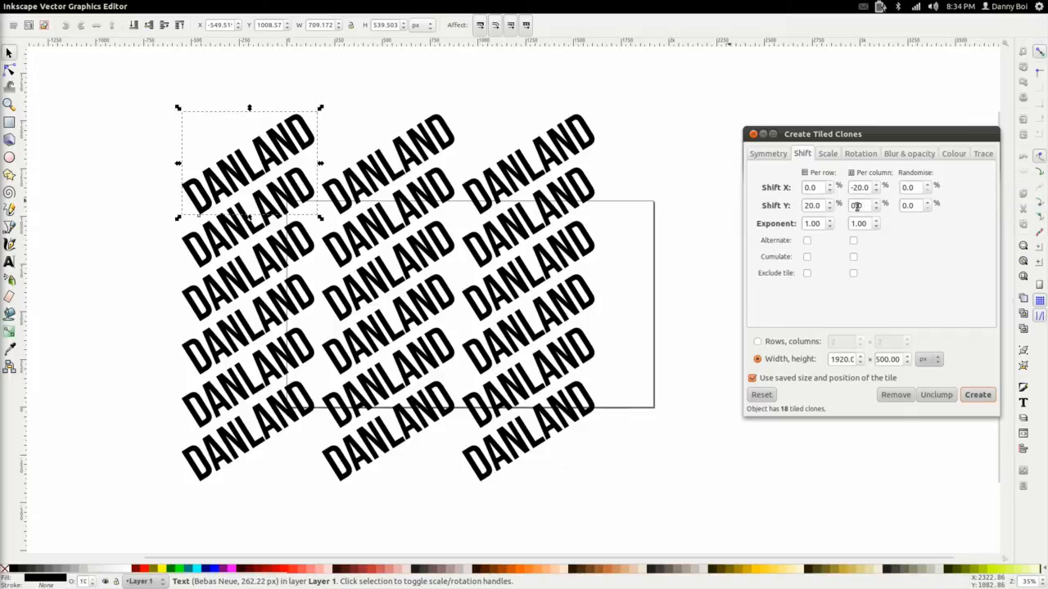
# - Set the tiled area's width to 2000 px and recreate the clones
pyautogui.moveTo(869, 187); pyautogui.dragTo(847, 187)
pyautogui.click(849, 359)
pyautogui.hotkey('ctrl', 'a')
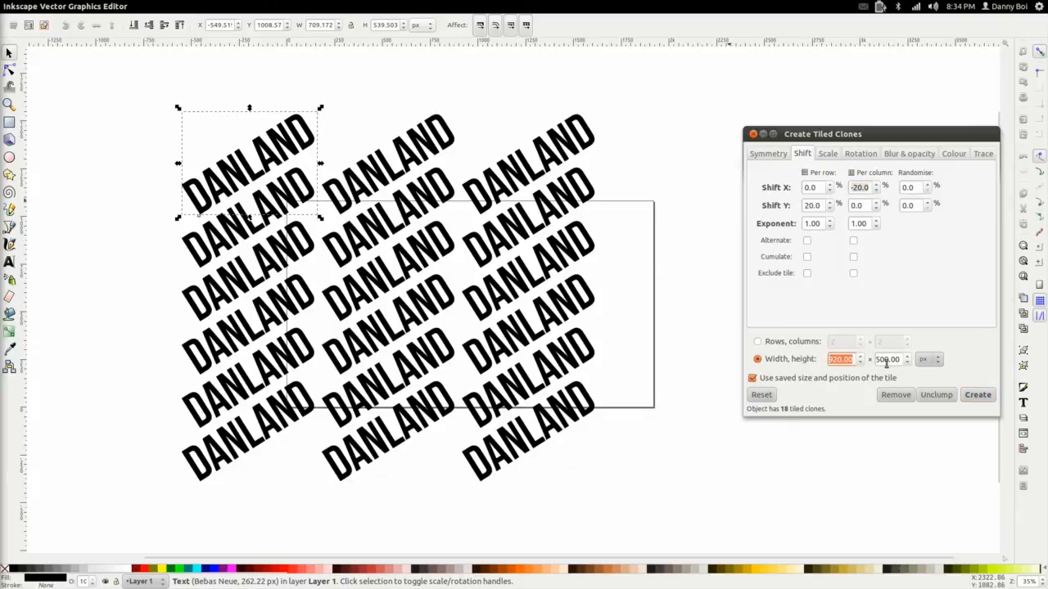
pyautogui.write('2000')
pyautogui.click(977, 395)
# - Set the tiled area's width to 3000 px and recreate the clones so the columns cover the whole page
pyautogui.doubleClick(845, 362)
pyautogui.click(846, 363)
pyautogui.doubleClick(849, 361)
pyautogui.doubleClick(880, 360)
pyautogui.click(841, 360)
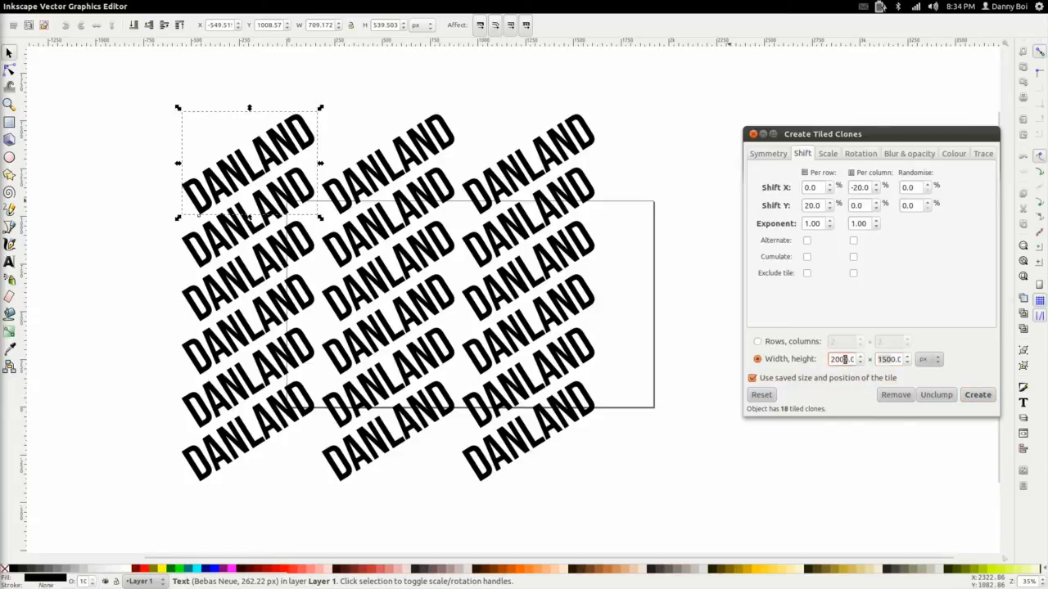
pyautogui.press('BackSpace')
pyautogui.write('3')
pyautogui.click(977, 394)
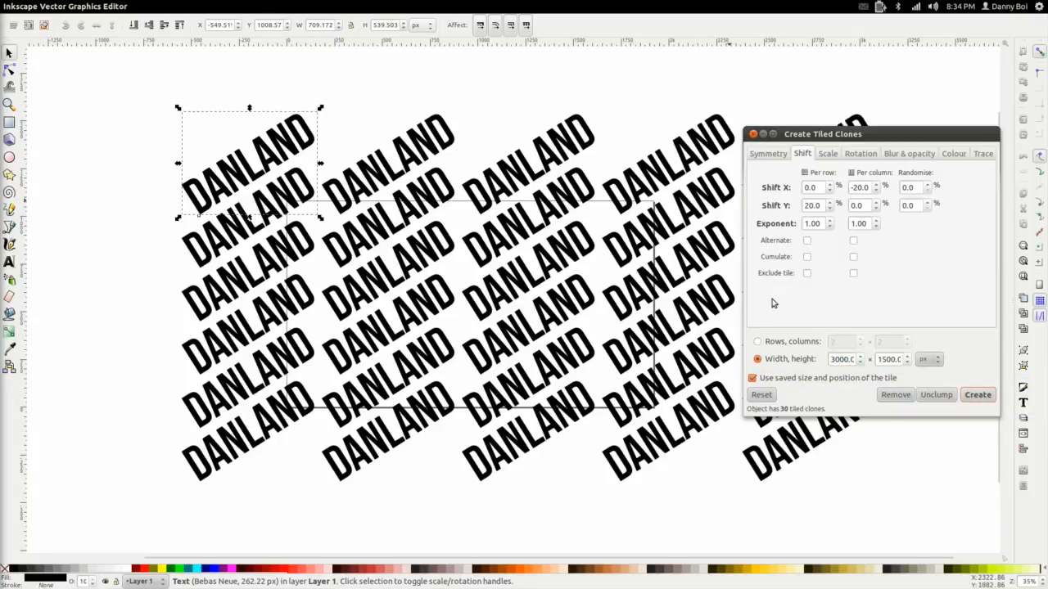
# - Set the horizontal shift per column to -40% and recreate the tiled clones
pyautogui.hscroll(5, 278, 294)
pyautogui.scroll(1, 278, 294)
pyautogui.hscroll(-5, 278, 294)
pyautogui.scroll(-1, 279, 295)
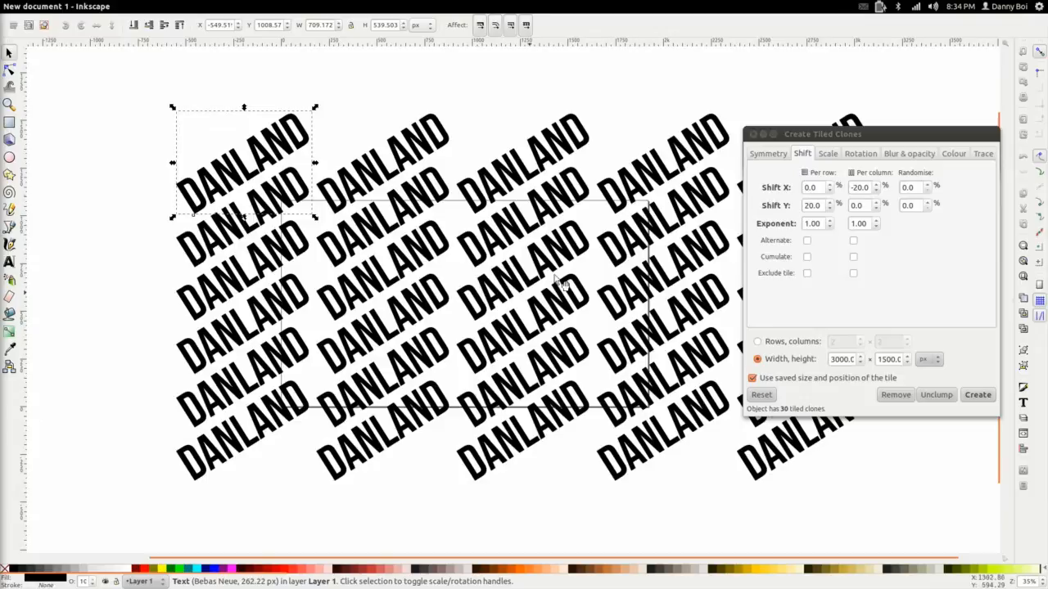
pyautogui.click(861, 188)
pyautogui.write('-40')
pyautogui.click(973, 395)
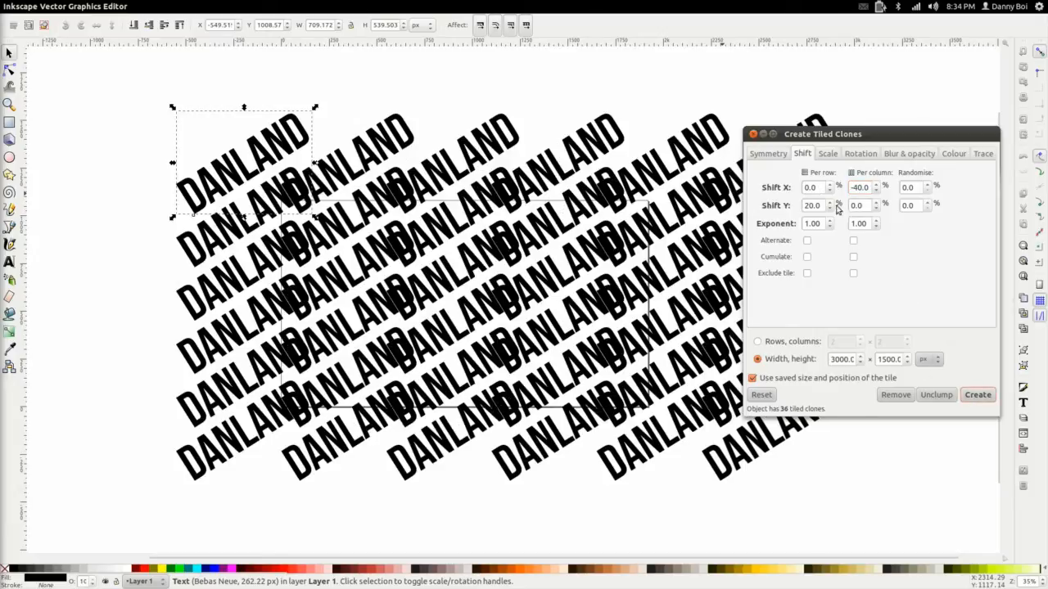
# - Set the horizontal shift per column to -30% and recreate the tiled clones
pyautogui.click(858, 188)
pyautogui.write('3')
pyautogui.click(977, 396)
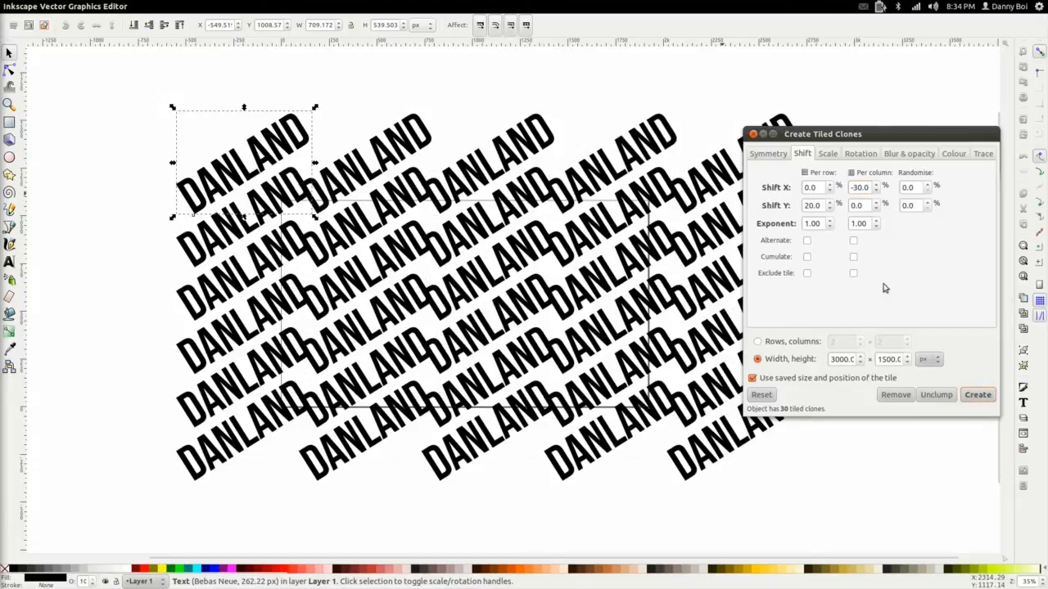
# - Set the vertical shift per row to 10% and recreate the tiled clones
pyautogui.doubleClick(815, 205)
pyautogui.write('10')
pyautogui.click(977, 395)
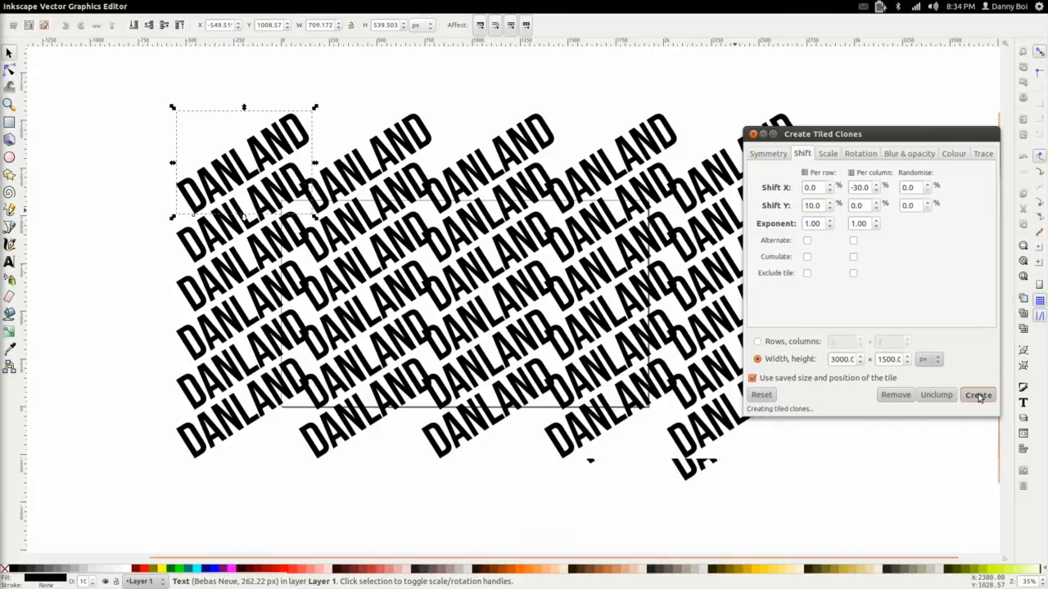
# - Set the vertical shift per column to 40% and recreate the tiled clones
pyautogui.doubleClick(857, 205)
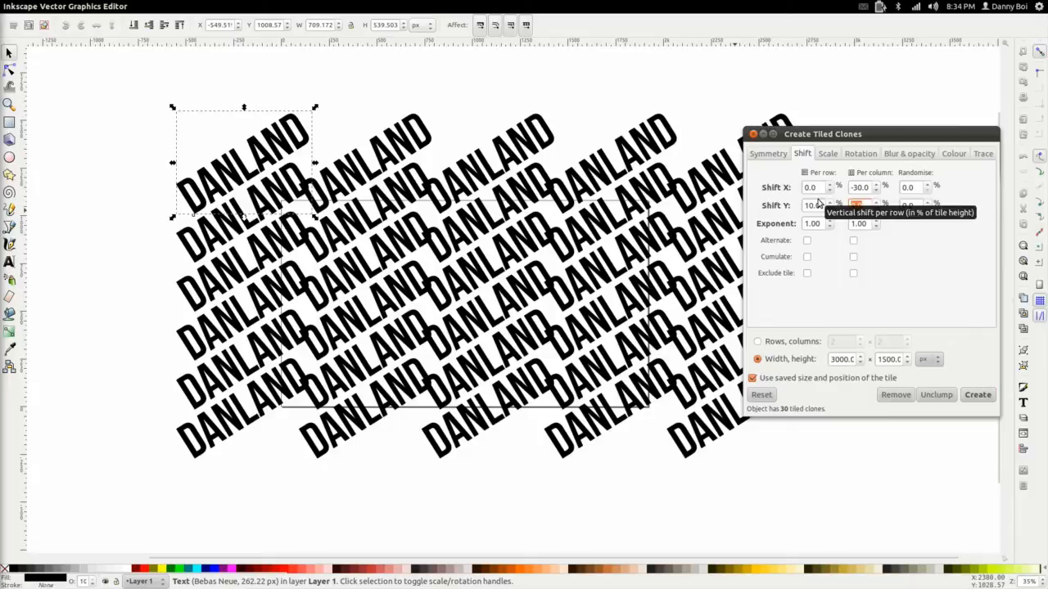
pyautogui.write('40')
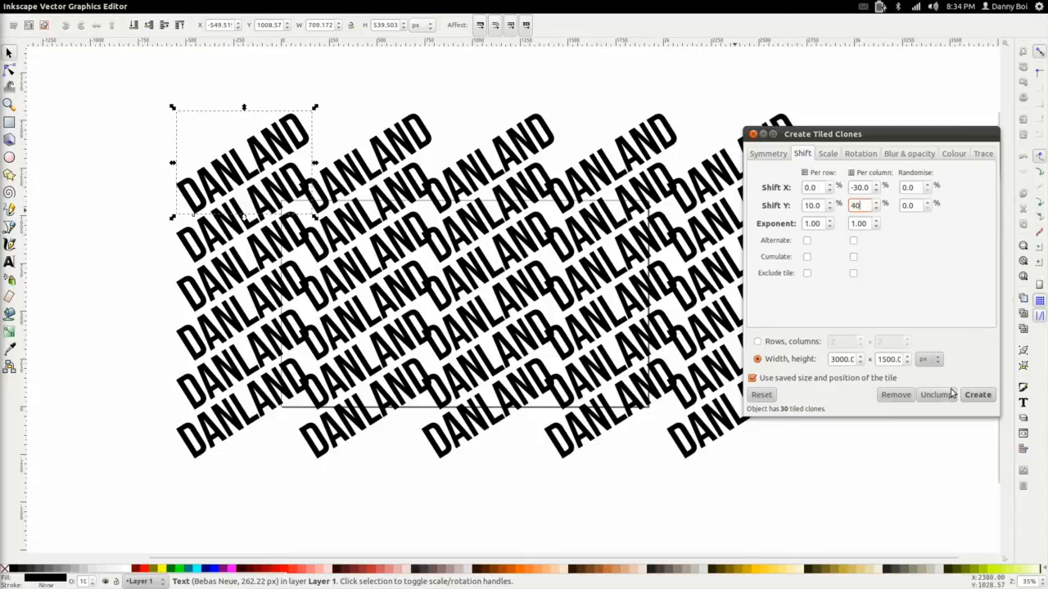
pyautogui.click(975, 399)
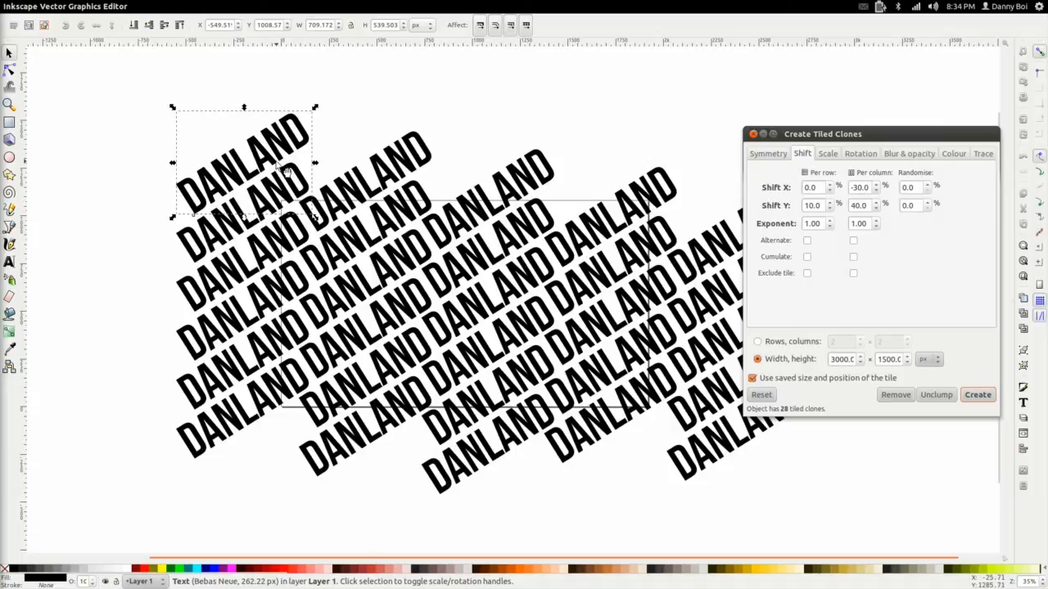
# - Remove the existing clones and retile from the original DANLAND text moved up to about Y 1200 px
pyautogui.click(895, 394)
pyautogui.click(249, 176)
pyautogui.moveTo(245, 172); pyautogui.dragTo(249, 137)
pyautogui.click(975, 394)
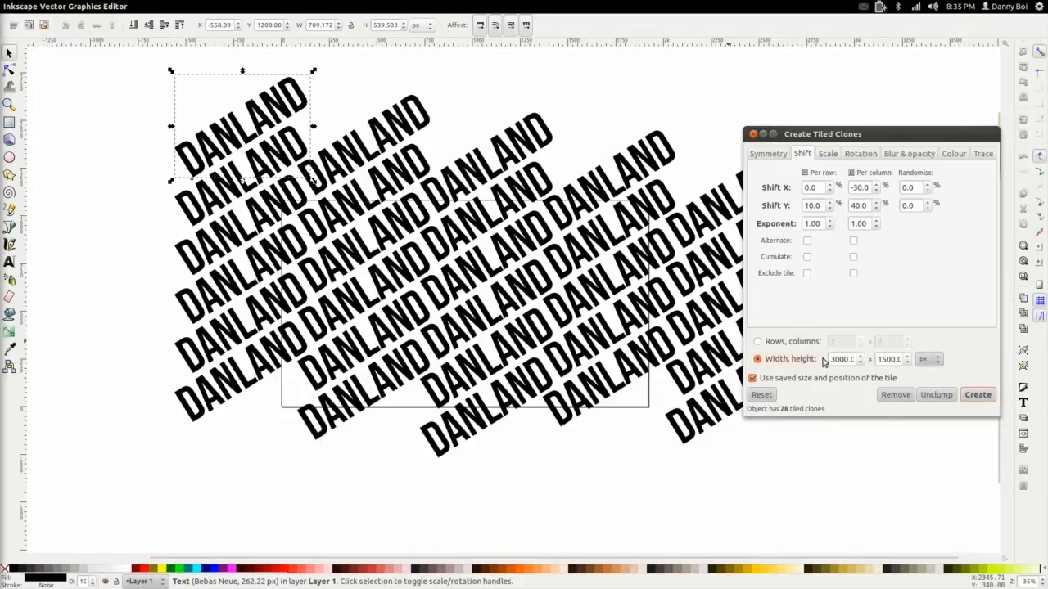
# - Set the tiled area's height to 2000 px and recreate the clones to cover the page's lower edge
pyautogui.doubleClick(889, 361)
pyautogui.write('2000')
pyautogui.click(977, 394)
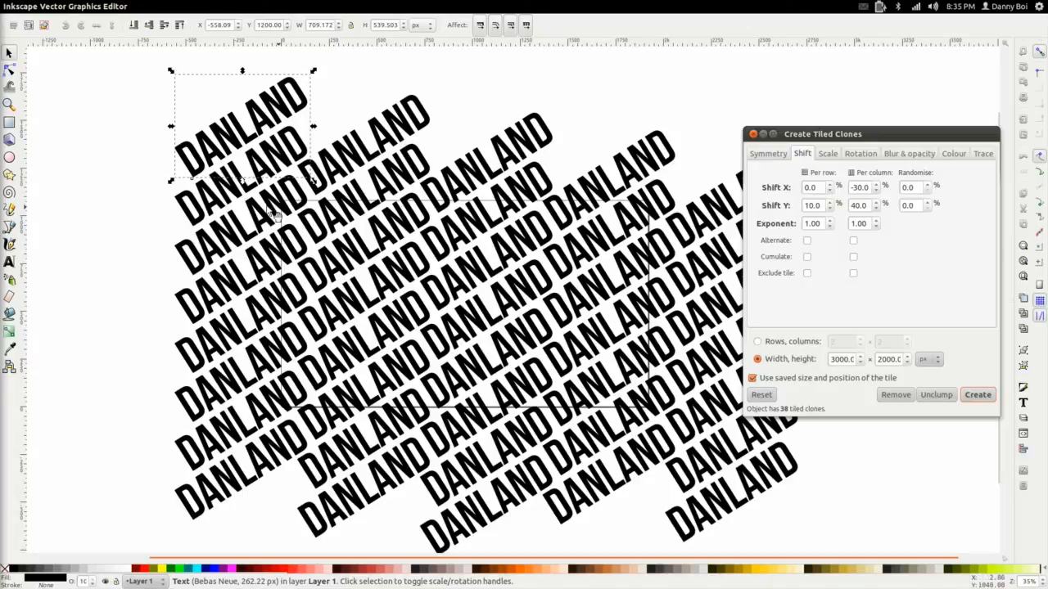
pyautogui.click(117, 236)
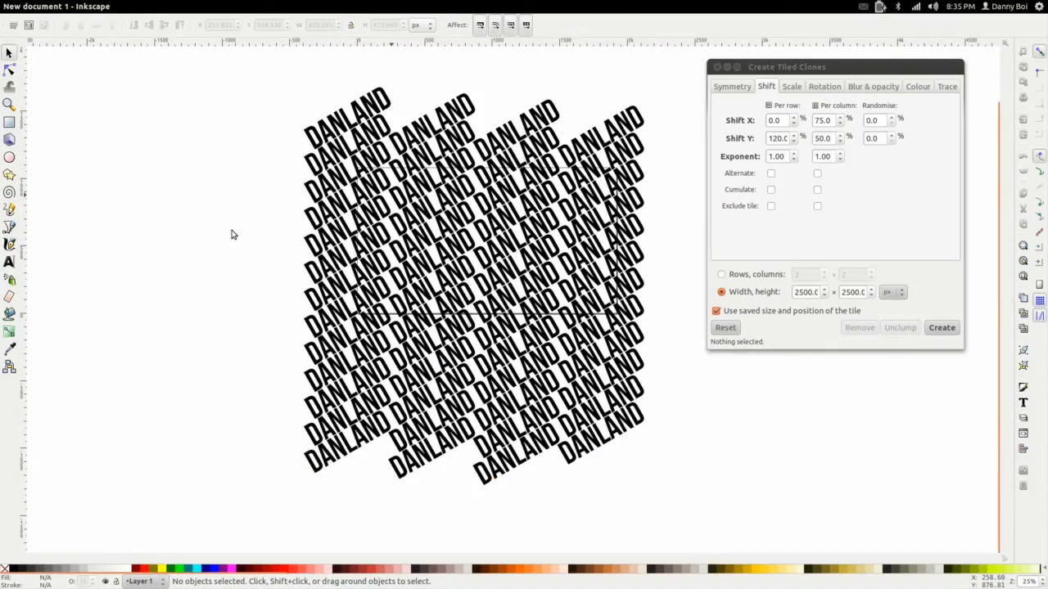
pyautogui.scroll(1, 237, 233)
pyautogui.moveTo(293, 218)
pyautogui.mouseDown()
pyautogui.moveTo(202, 252)
pyautogui.moveTo(141, 242)
pyautogui.moveTo(180, 206)
pyautogui.mouseUp()
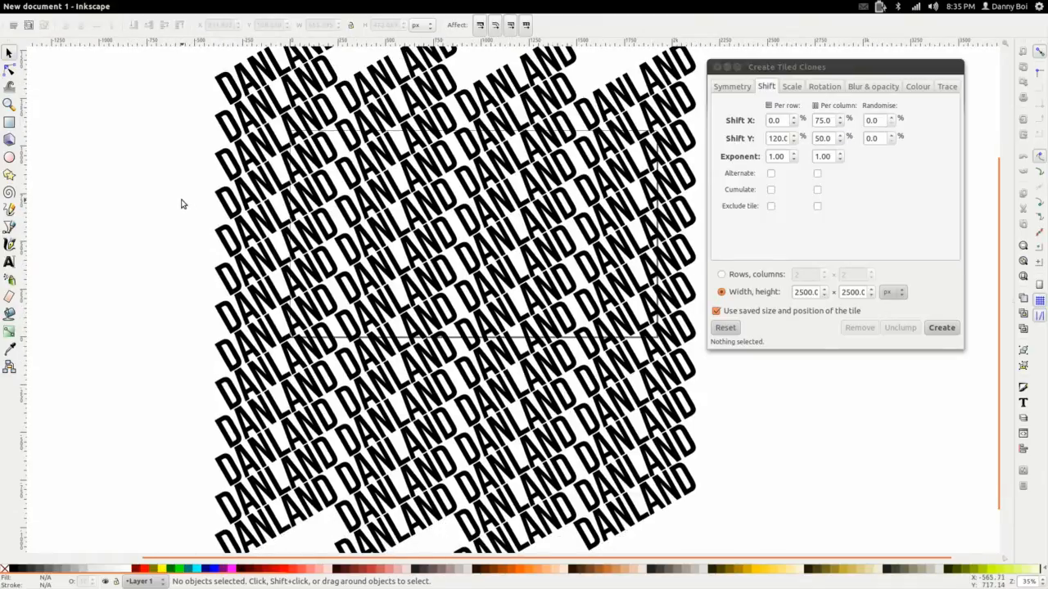
pyautogui.rightClick(189, 205)
pyautogui.click(168, 183)
pyautogui.moveTo(169, 182)
pyautogui.mouseDown()
pyautogui.moveTo(135, 253)
pyautogui.moveTo(150, 239)
pyautogui.mouseUp()
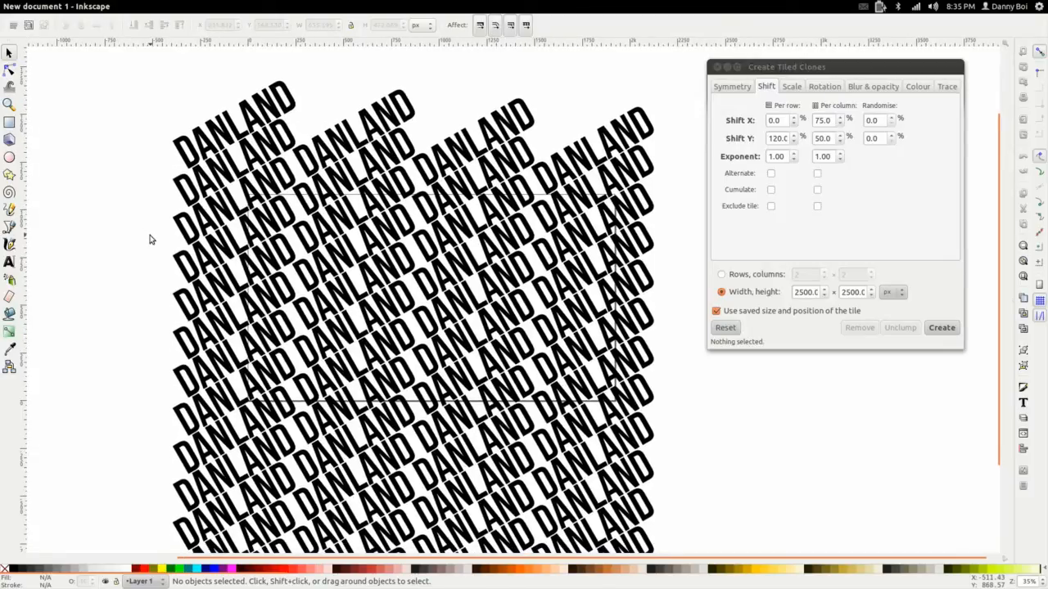
pyautogui.click(784, 137)
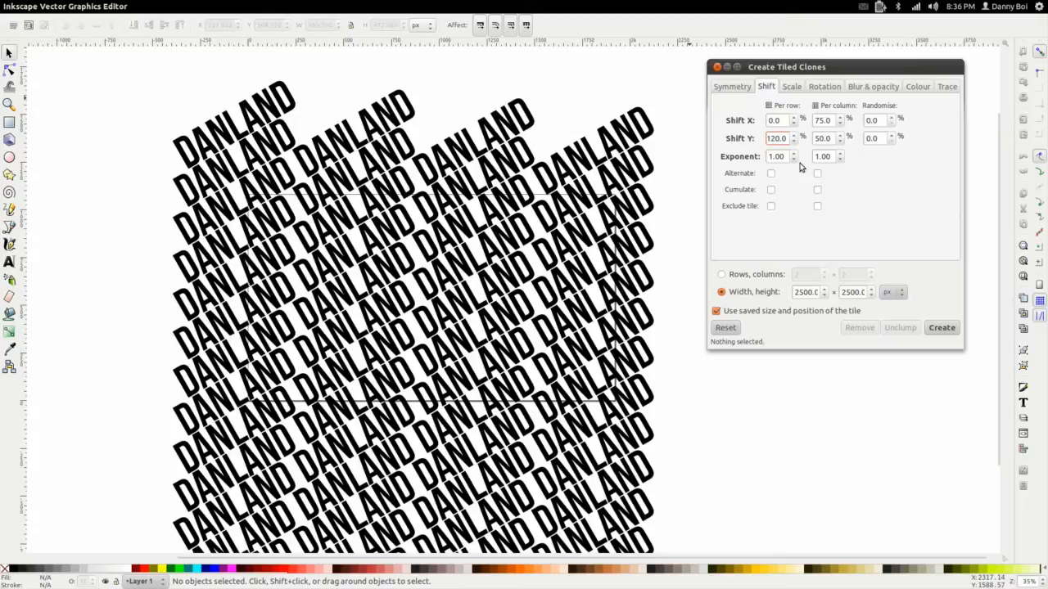
pyautogui.moveTo(806, 72); pyautogui.dragTo(811, 78)
# - Select the fifth DANLAND clone in the second column and open its fill and stroke settings
pyautogui.click(374, 211)
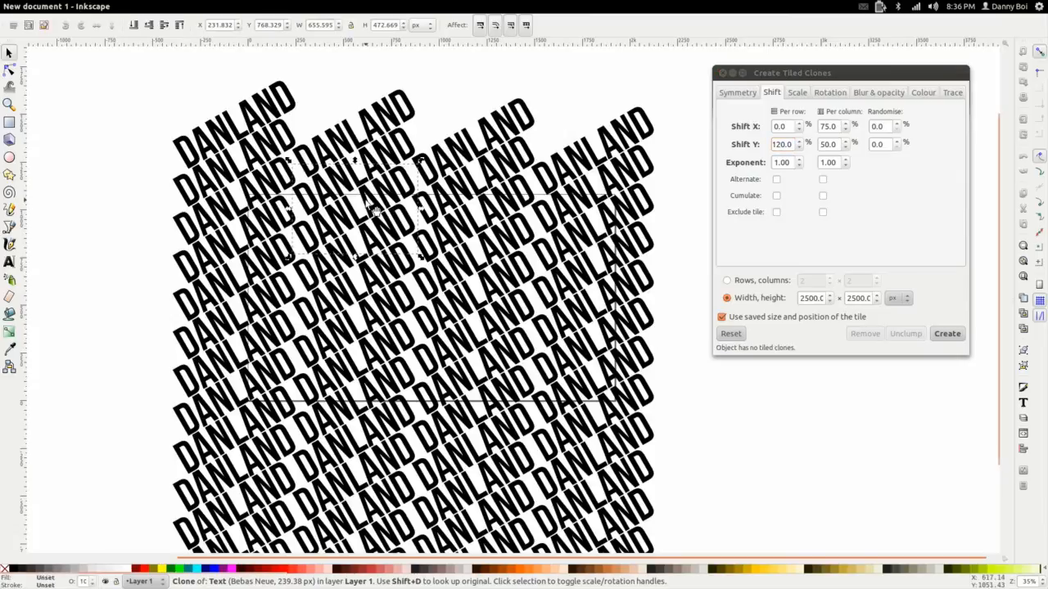
pyautogui.moveTo(374, 211)
pyautogui.mouseDown()
pyautogui.moveTo(401, 275)
pyautogui.moveTo(391, 268)
pyautogui.moveTo(423, 311)
pyautogui.mouseUp()
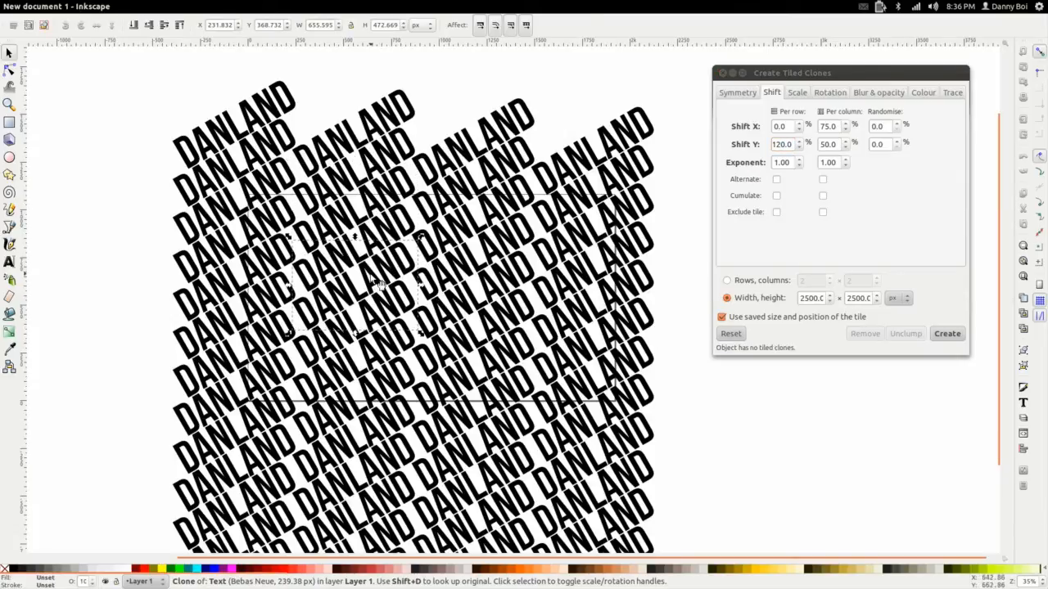
pyautogui.click(144, 6)
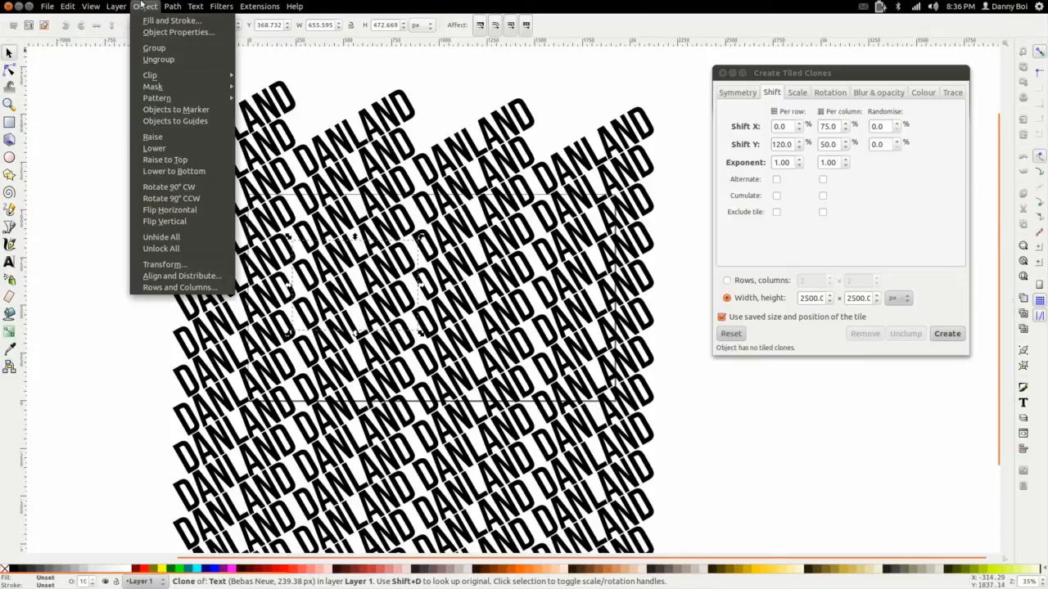
pyautogui.click(171, 20)
pyautogui.moveTo(644, 41)
pyautogui.mouseDown()
pyautogui.moveTo(758, 98)
pyautogui.moveTo(777, 119)
pyautogui.mouseUp()
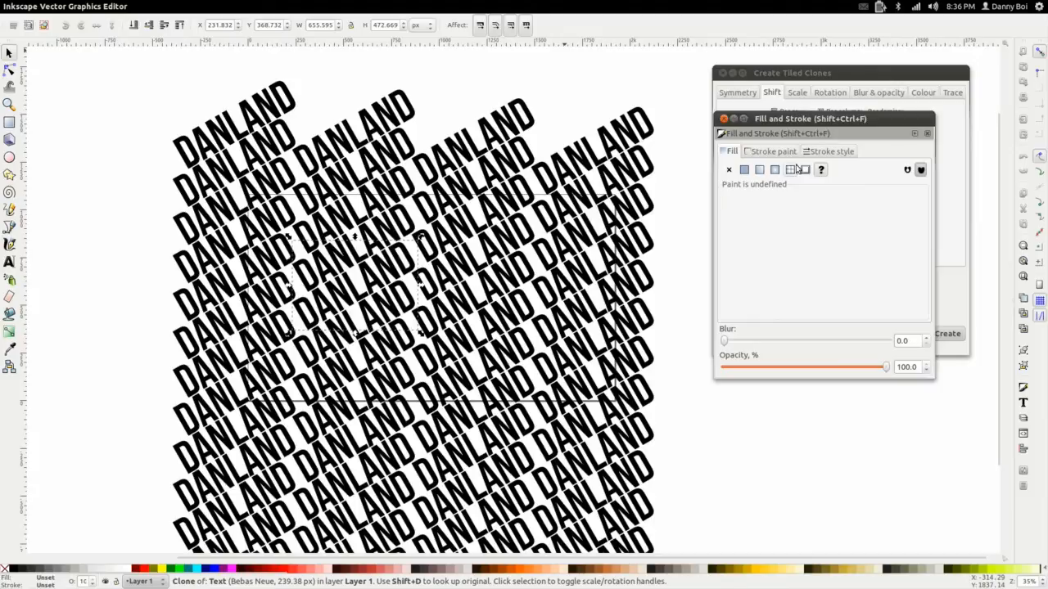
# - Try to recolour the selected DANLAND clone on its own with a flat fill colour
pyautogui.click(760, 170)
pyautogui.click(744, 170)
pyautogui.click(795, 256)
pyautogui.moveTo(795, 256)
pyautogui.mouseDown()
pyautogui.moveTo(803, 261)
pyautogui.moveTo(752, 222)
pyautogui.mouseUp()
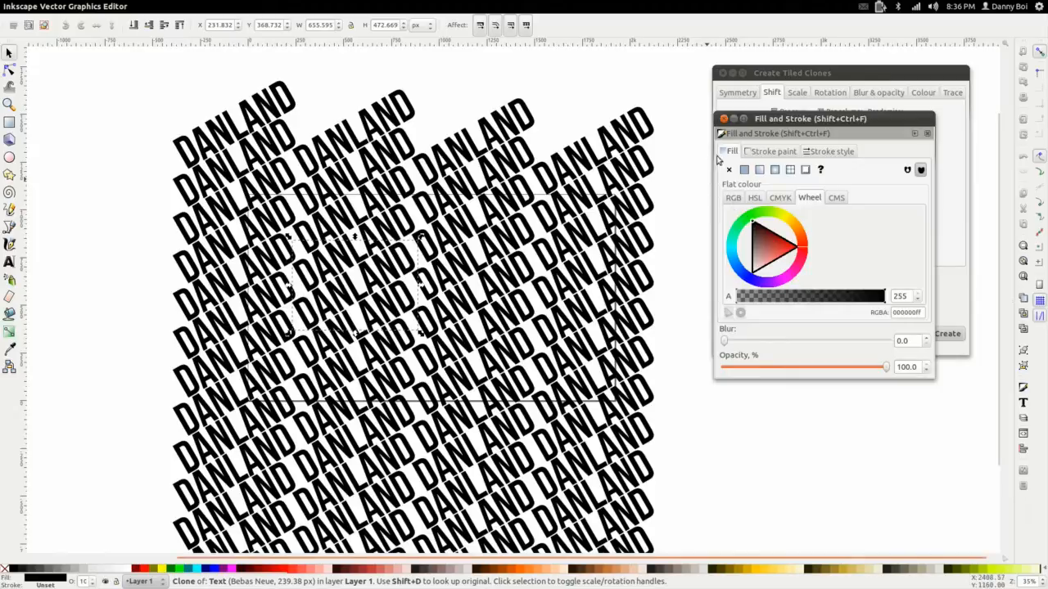
pyautogui.click(234, 139)
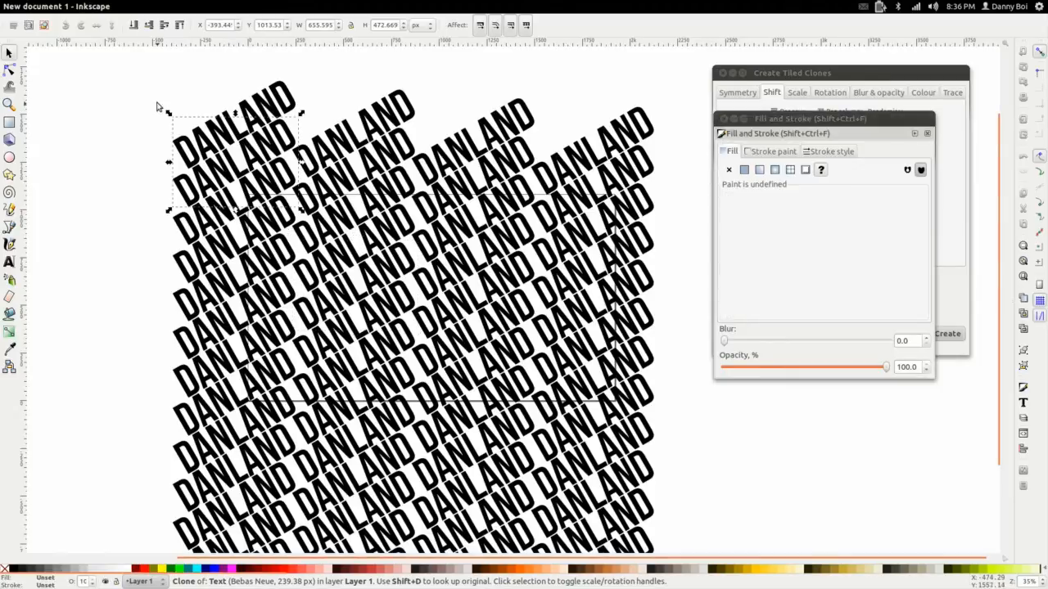
pyautogui.click(157, 106)
# - Select all the DANLAND texts in the pattern and unlink the clones from their original
pyautogui.scroll(-2, 215, 178)
pyautogui.moveTo(161, 205); pyautogui.dragTo(280, 203)
pyautogui.moveTo(266, 97)
pyautogui.mouseDown()
pyautogui.moveTo(456, 224)
pyautogui.moveTo(341, 147)
pyautogui.moveTo(340, 124)
pyautogui.moveTo(565, 368)
pyautogui.moveTo(630, 463)
pyautogui.mouseUp()
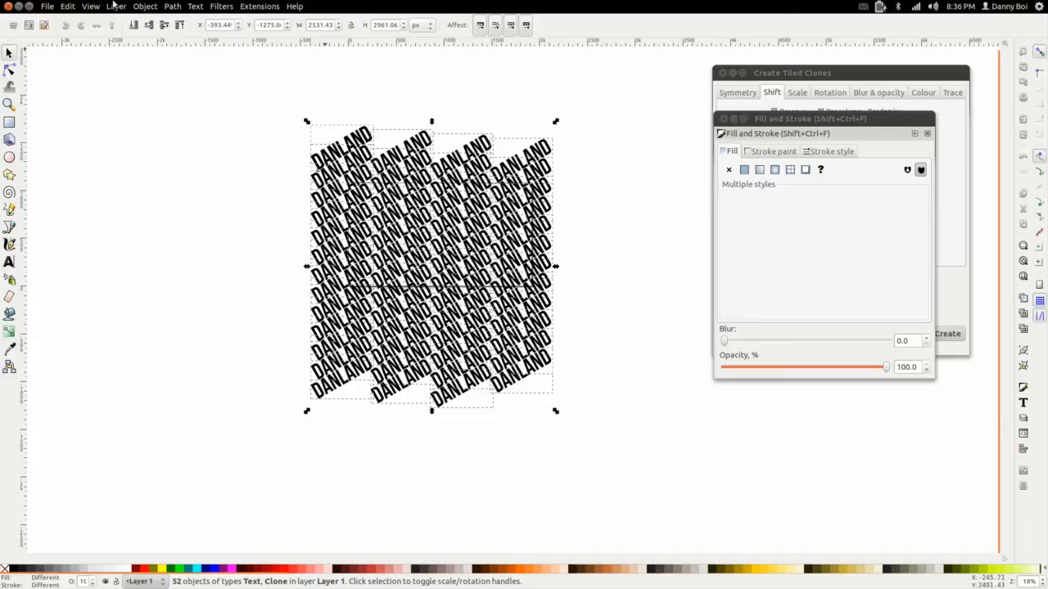
pyautogui.click(69, 7)
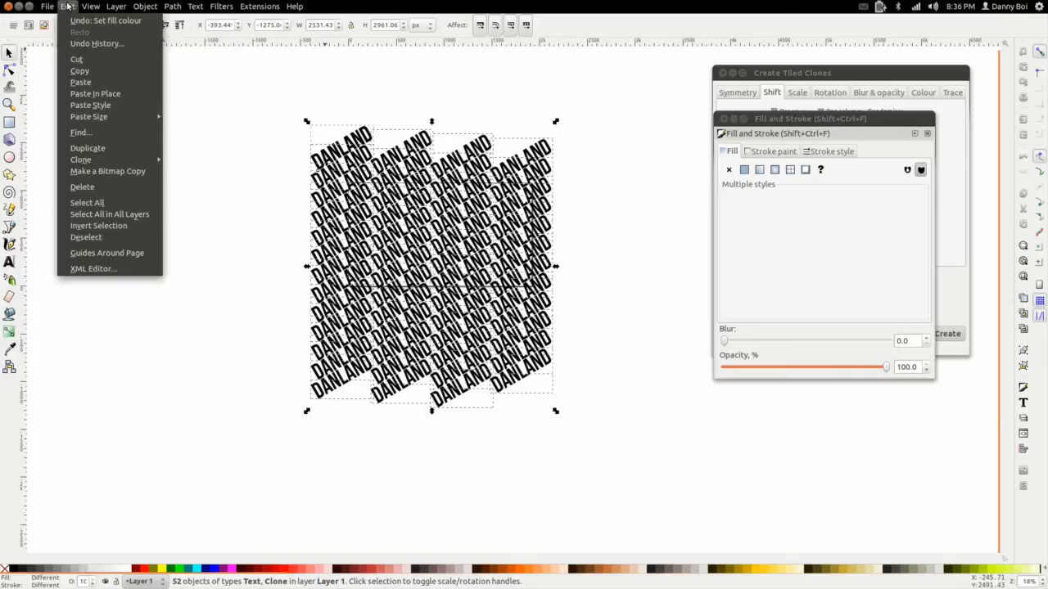
pyautogui.moveTo(127, 164)
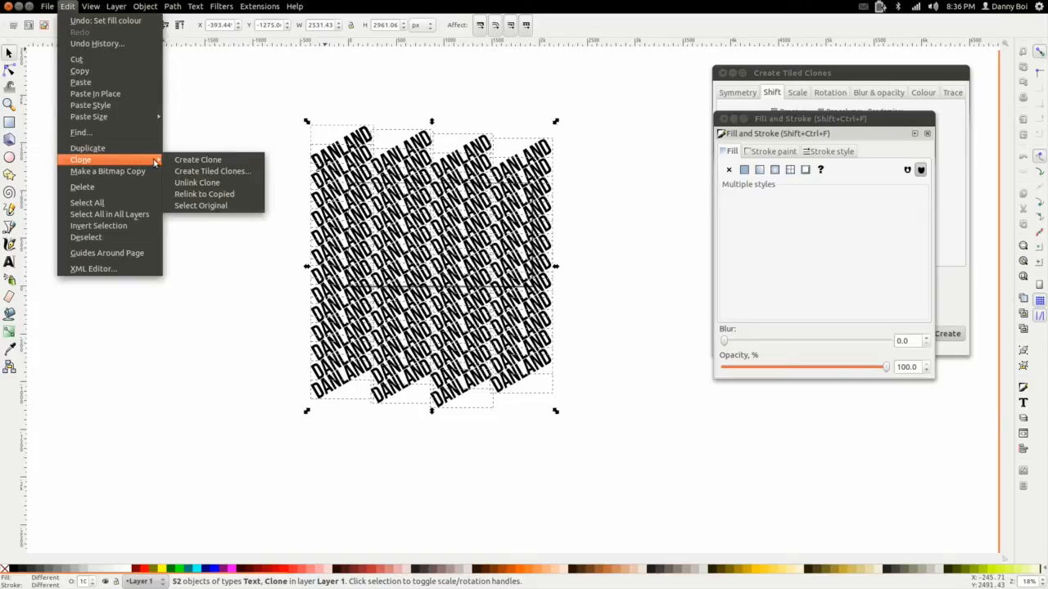
pyautogui.click(200, 182)
pyautogui.click(276, 201)
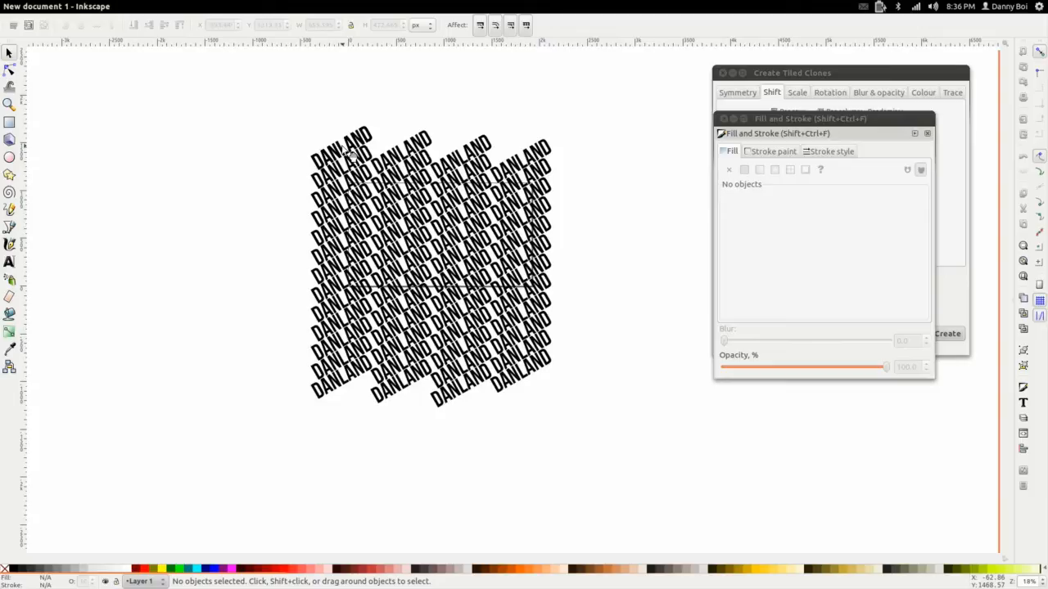
# - Fill the fifth DANLAND text in the second column with flat light blue 00acffff
pyautogui.click(421, 229)
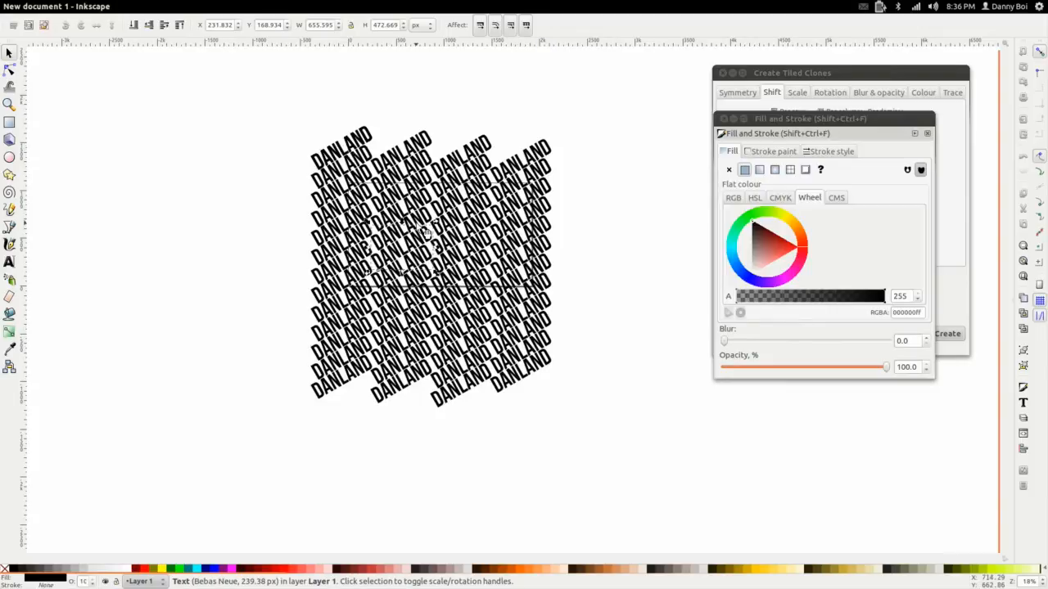
pyautogui.click(797, 245)
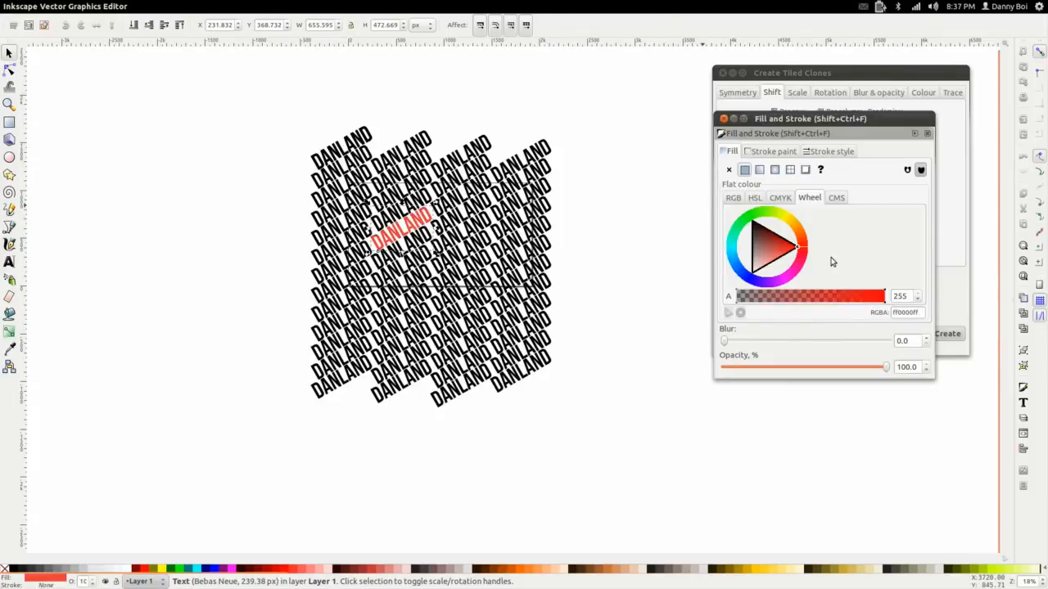
pyautogui.moveTo(812, 250); pyautogui.dragTo(727, 261)
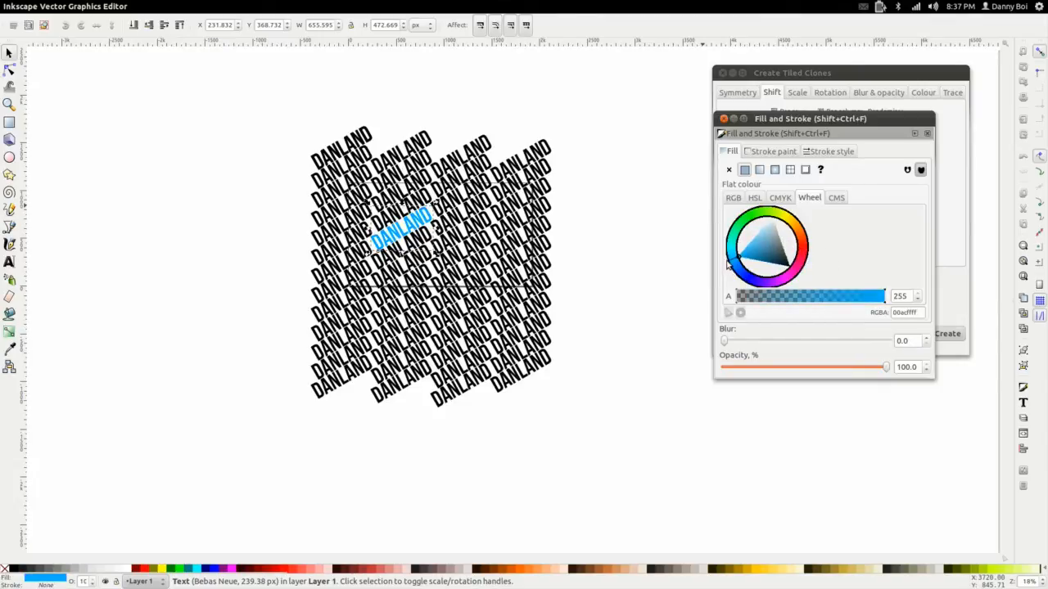
pyautogui.click(573, 266)
# - Fill the sixth DANLAND text in the third column with a flat bright green
pyautogui.click(481, 245)
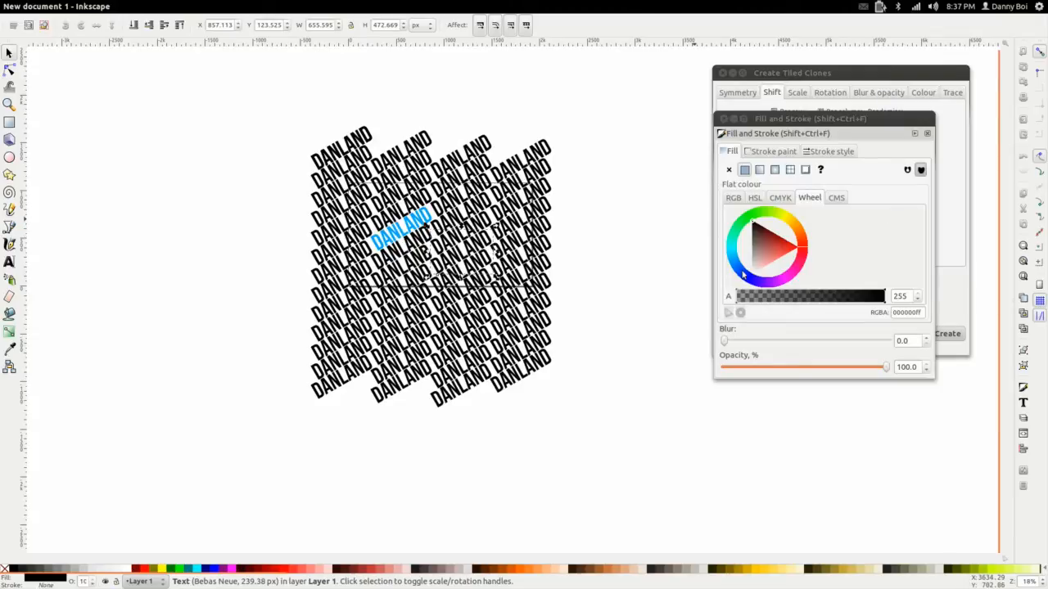
pyautogui.click(744, 222)
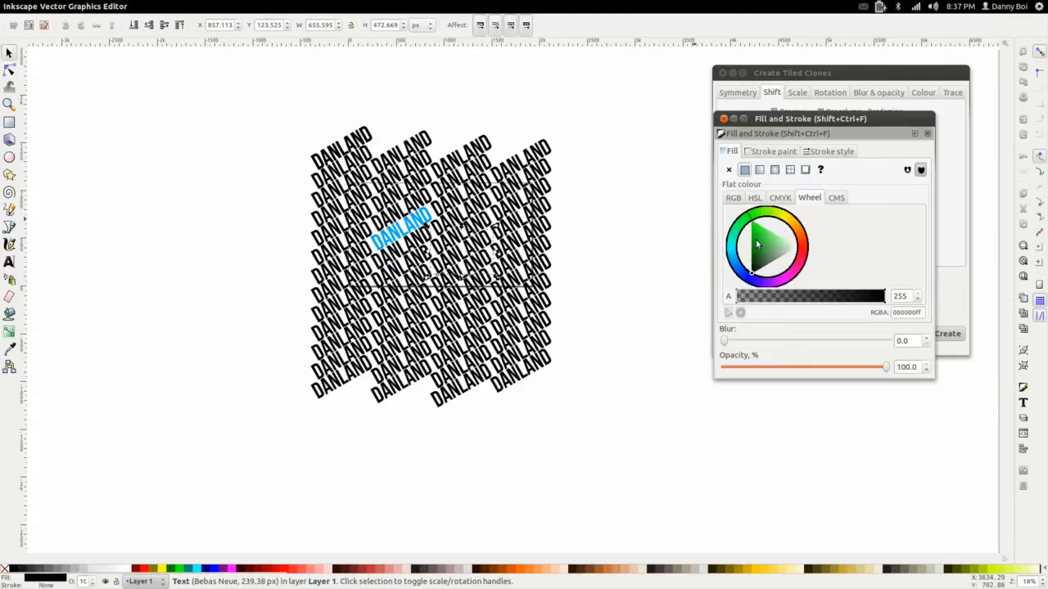
pyautogui.click(751, 227)
pyautogui.moveTo(750, 225); pyautogui.dragTo(753, 217)
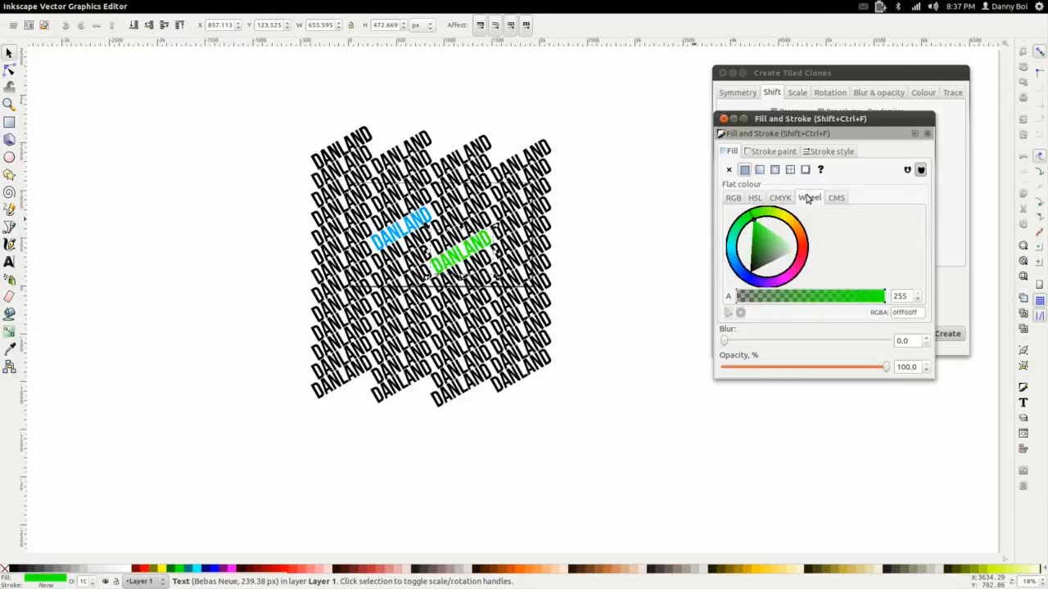
# - Give the green DANLAND text a flat black stroke with a width of 6 px
pyautogui.click(761, 152)
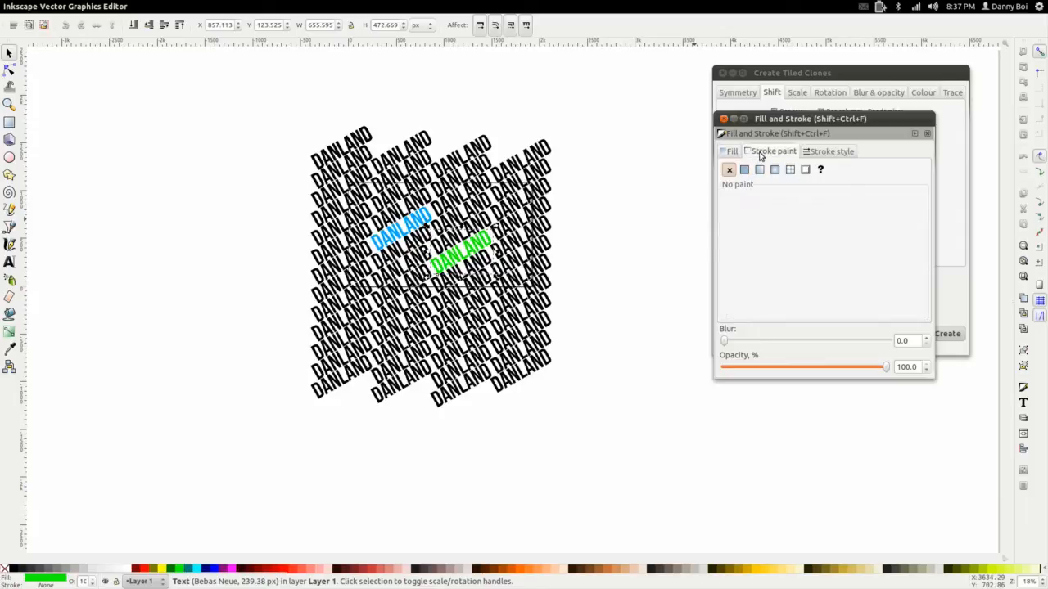
pyautogui.click(744, 170)
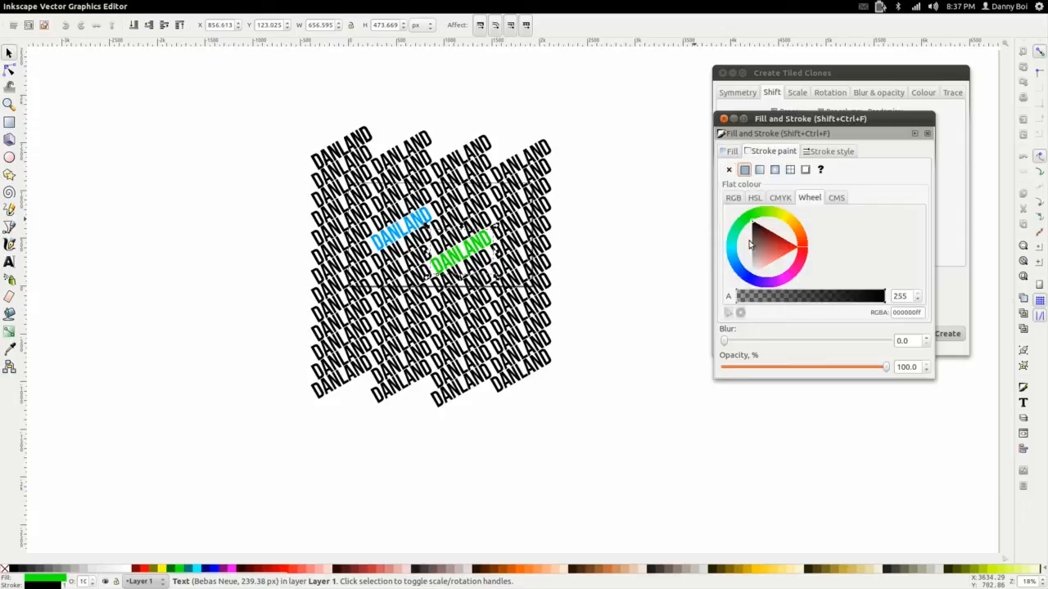
pyautogui.moveTo(792, 247); pyautogui.dragTo(716, 196)
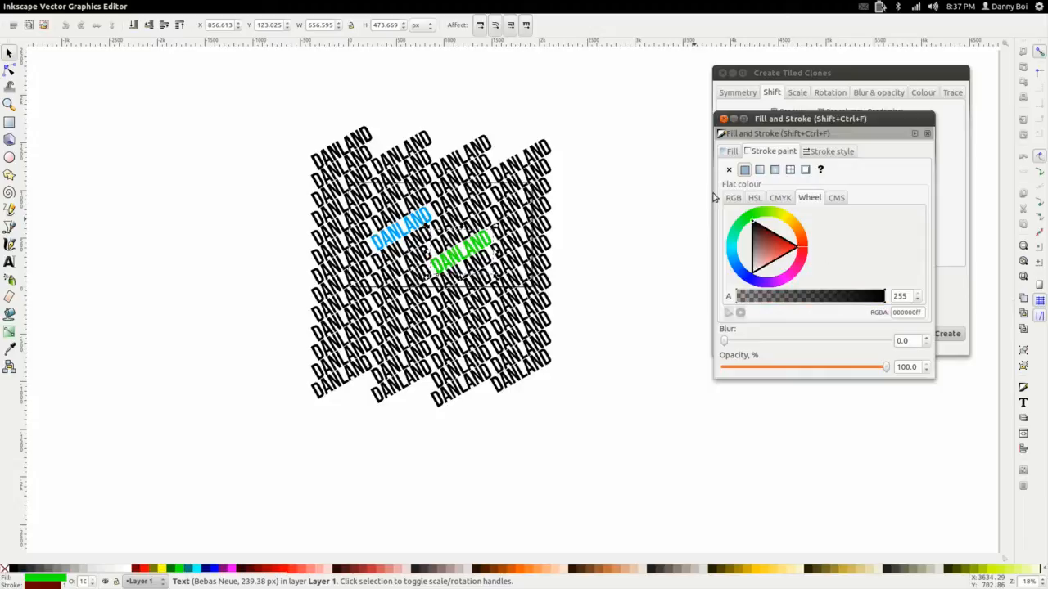
pyautogui.click(822, 153)
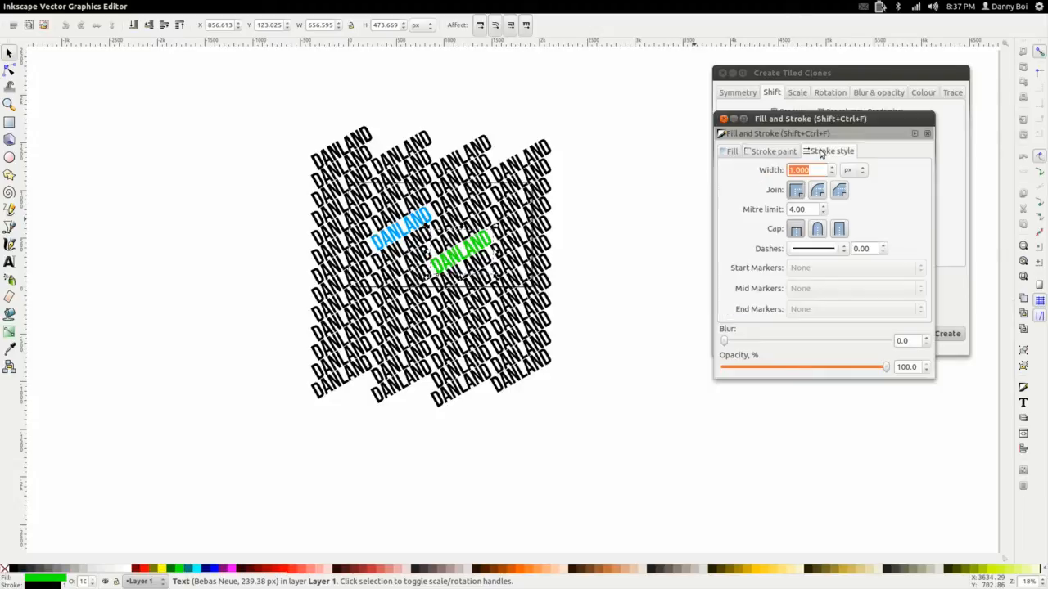
pyautogui.click(831, 169)
pyautogui.click(832, 167)
pyautogui.click(519, 268)
pyautogui.click(588, 263)
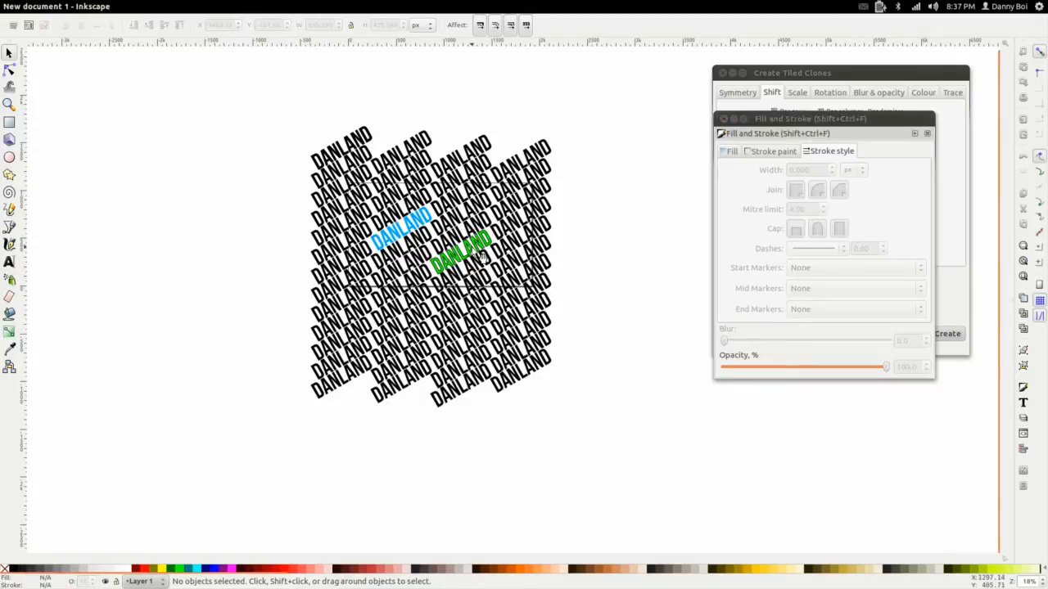
# - Try a reduced opacity on the green DANLAND text and restore it to 100%
pyautogui.click(473, 251)
pyautogui.moveTo(724, 340)
pyautogui.mouseDown()
pyautogui.moveTo(745, 338)
pyautogui.moveTo(721, 342)
pyautogui.mouseUp()
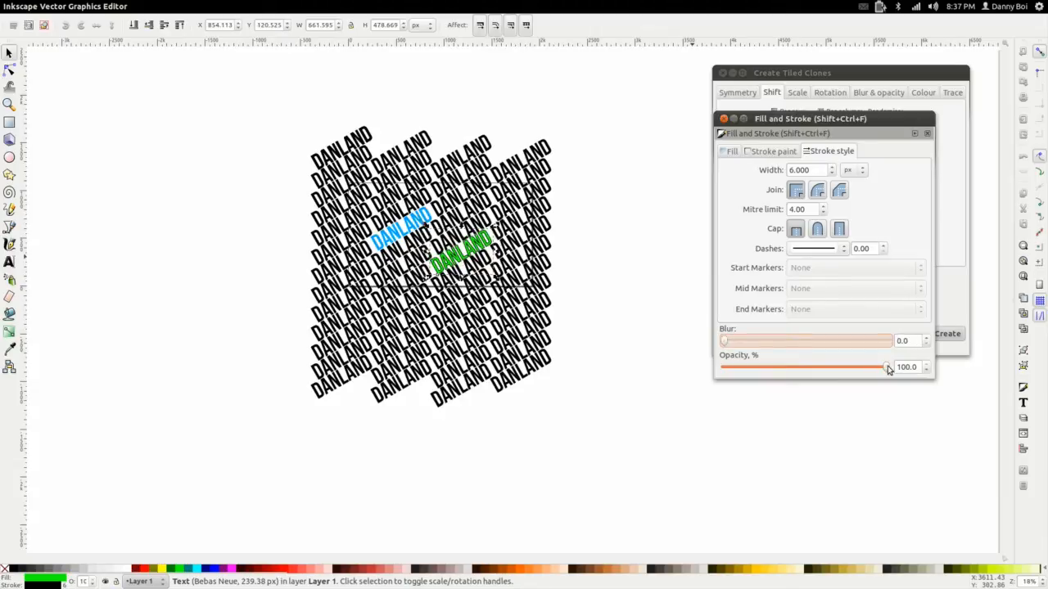
pyautogui.click(865, 368)
pyautogui.click(822, 369)
pyautogui.click(844, 369)
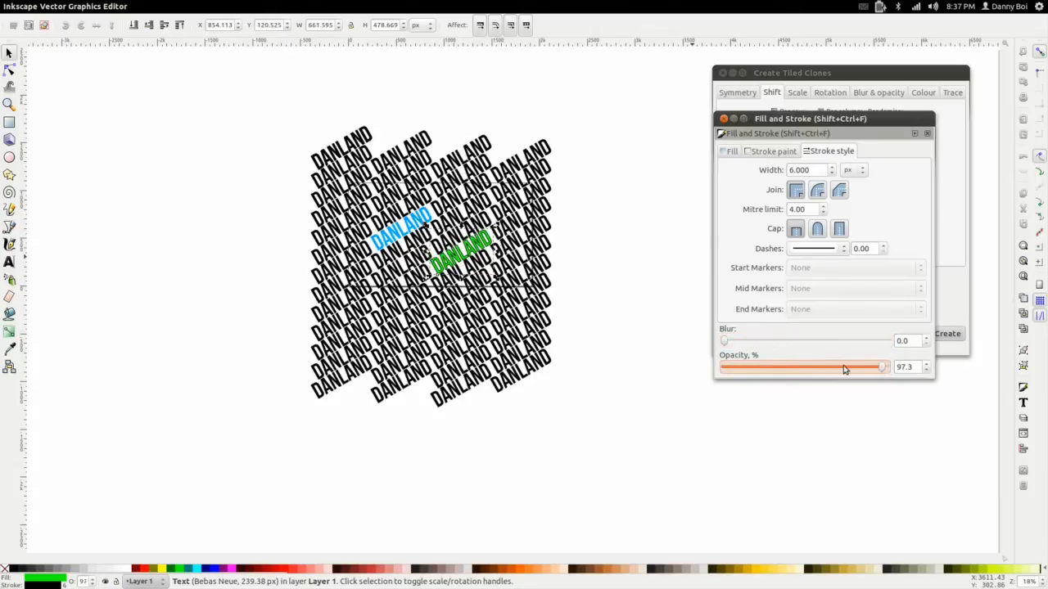
pyautogui.moveTo(876, 370); pyautogui.dragTo(911, 367)
pyautogui.click(664, 370)
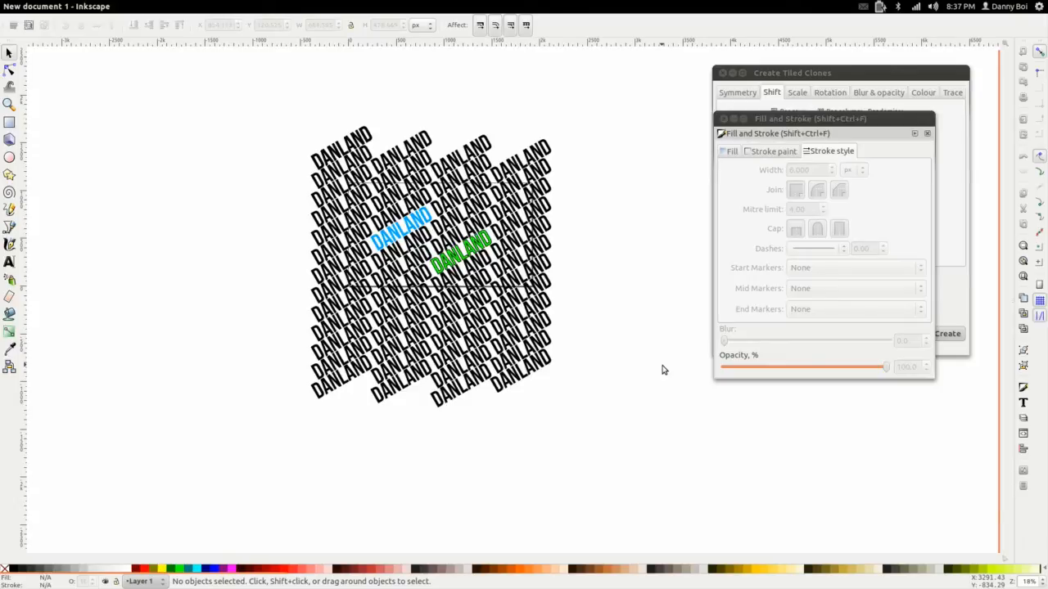
# - Fill the second DANLAND text in the fourth column with flat red ff0000ff
pyautogui.click(732, 154)
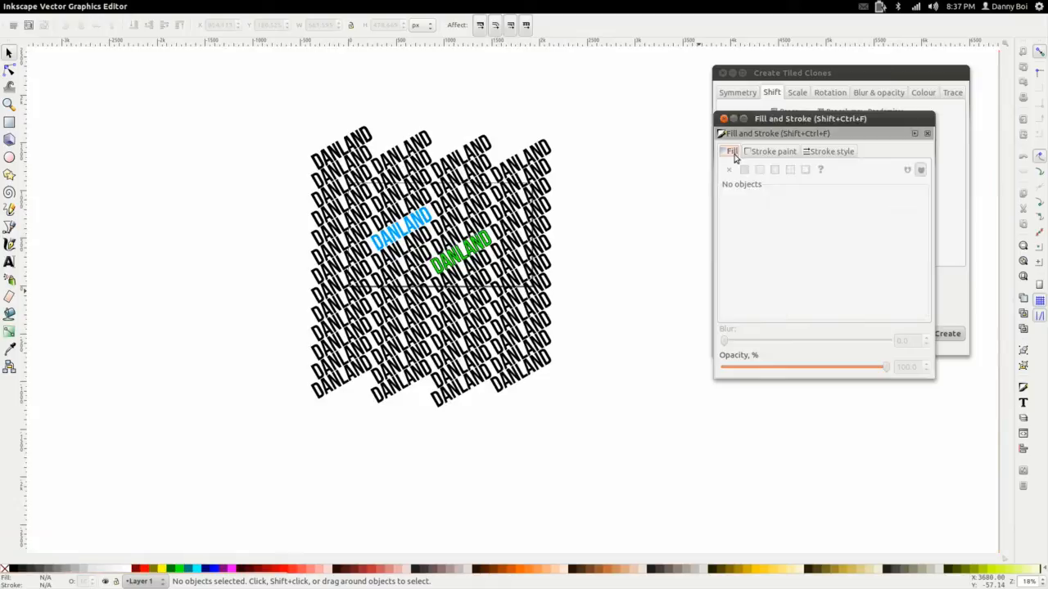
pyautogui.click(514, 199)
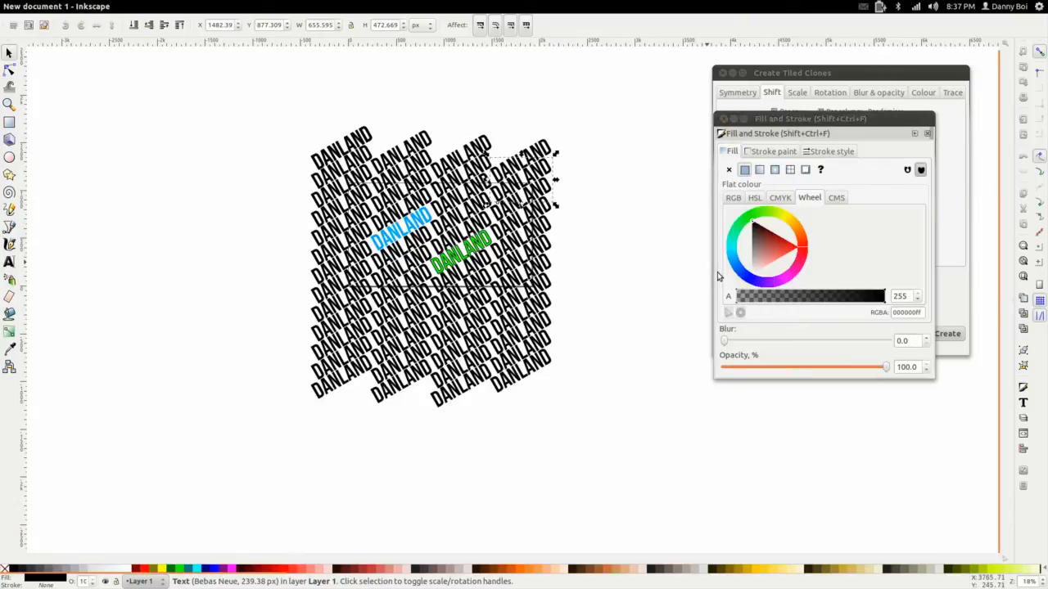
pyautogui.moveTo(784, 255); pyautogui.dragTo(831, 258)
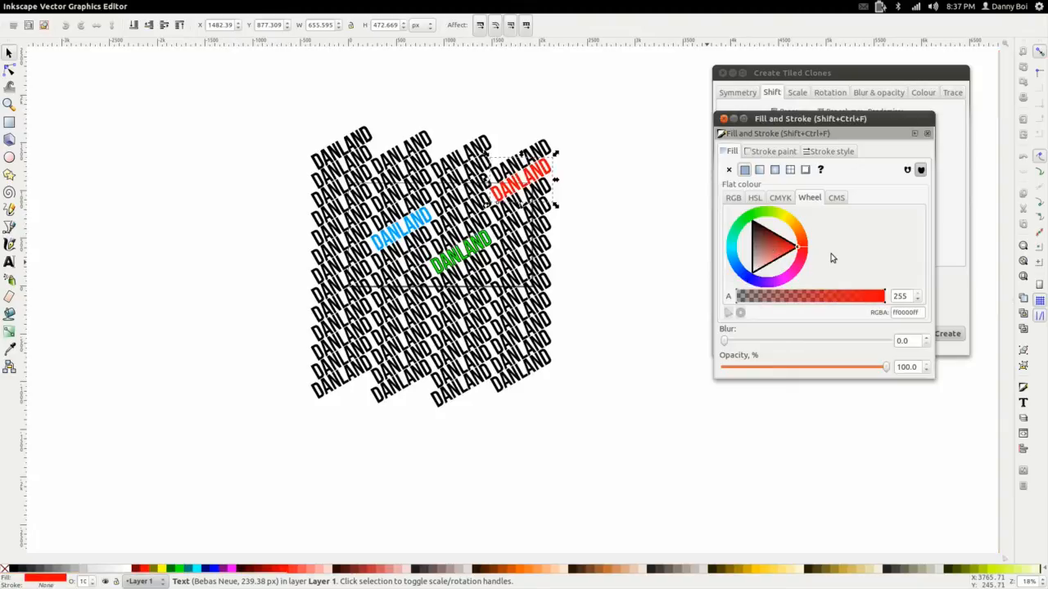
pyautogui.click(592, 245)
# - Fill the ninth DANLAND text in the first column with a flat light blue
pyautogui.click(367, 288)
pyautogui.click(767, 252)
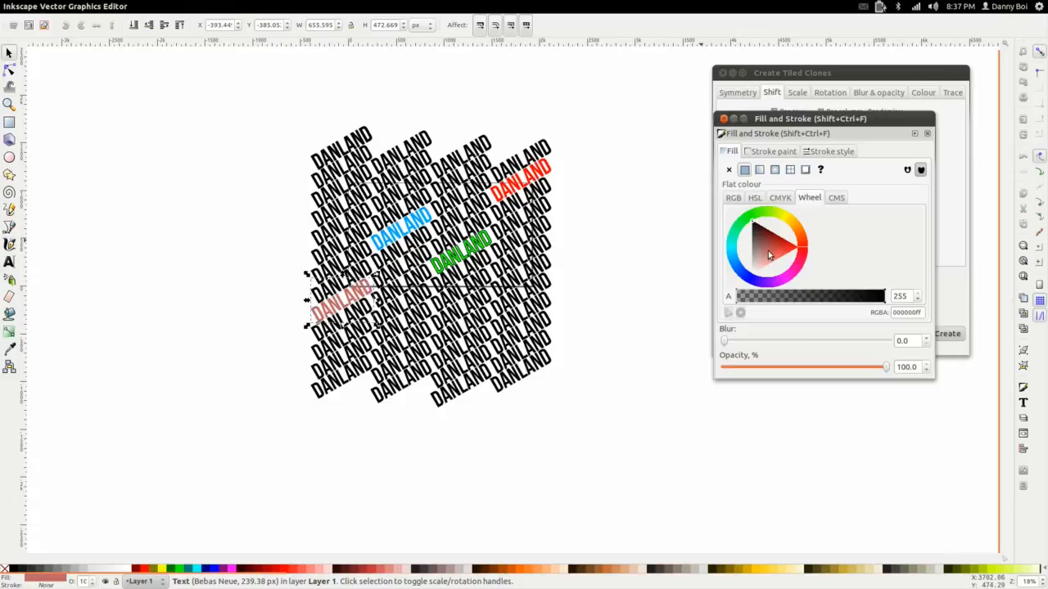
pyautogui.moveTo(802, 249)
pyautogui.mouseDown()
pyautogui.moveTo(777, 303)
pyautogui.moveTo(728, 255)
pyautogui.mouseUp()
pyautogui.click(573, 297)
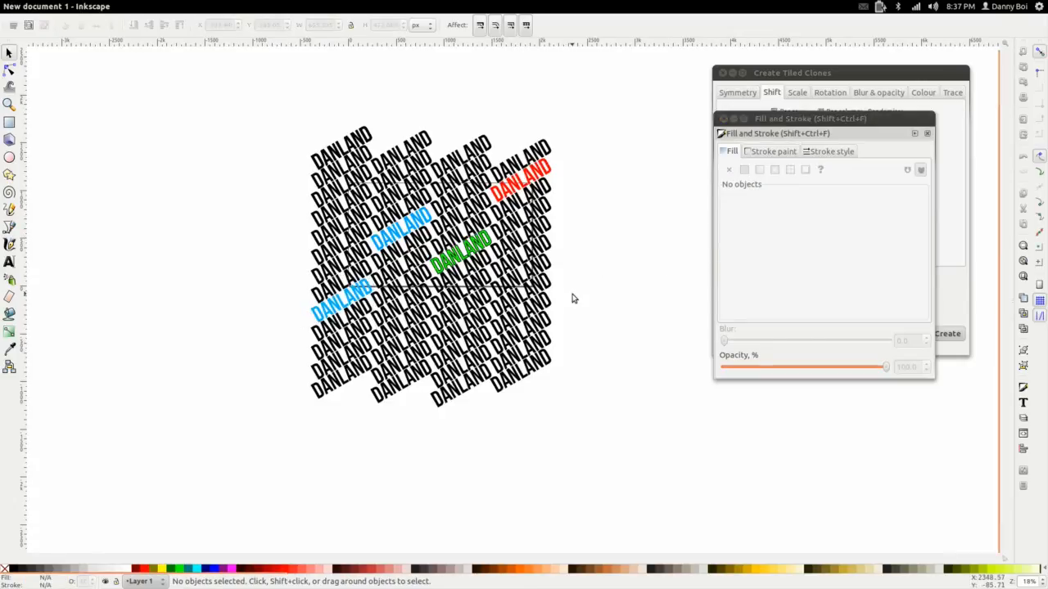
# - Recolour the fill of the second DANLAND text in the second column
pyautogui.click(382, 193)
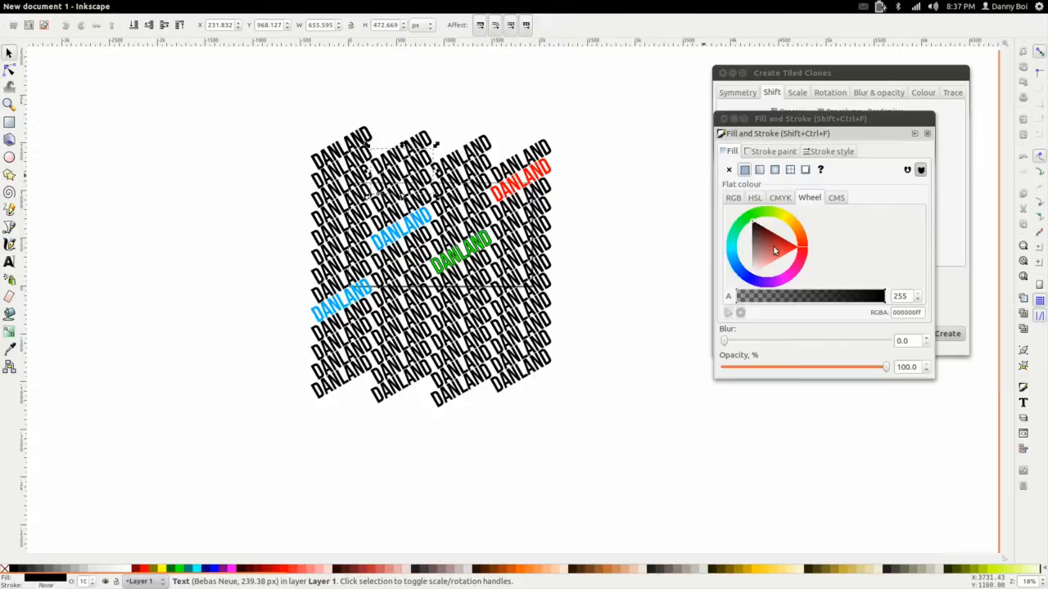
pyautogui.click(803, 269)
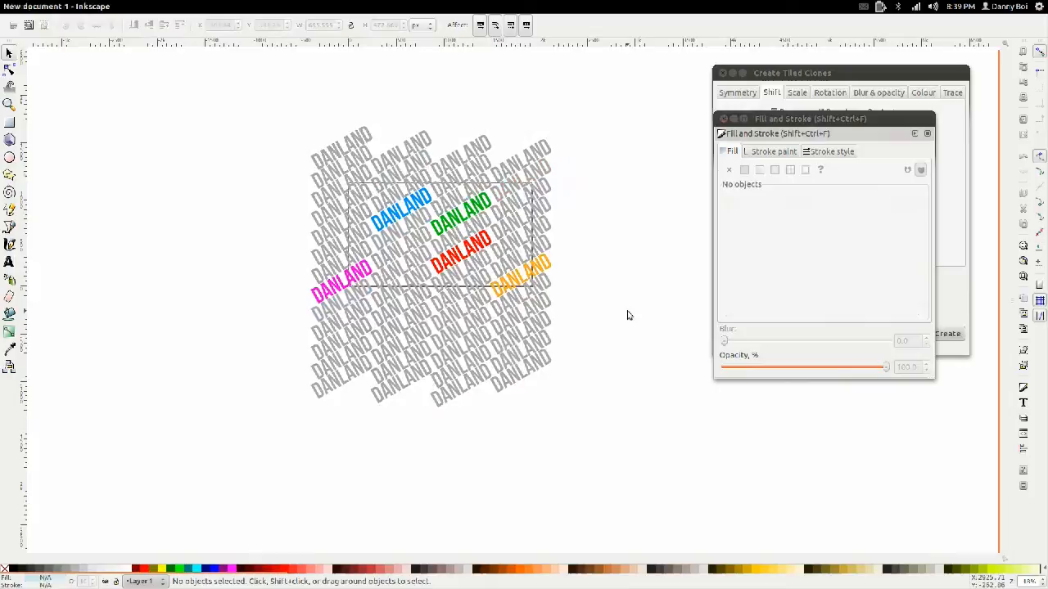
pyautogui.moveTo(630, 442); pyautogui.dragTo(280, 114)
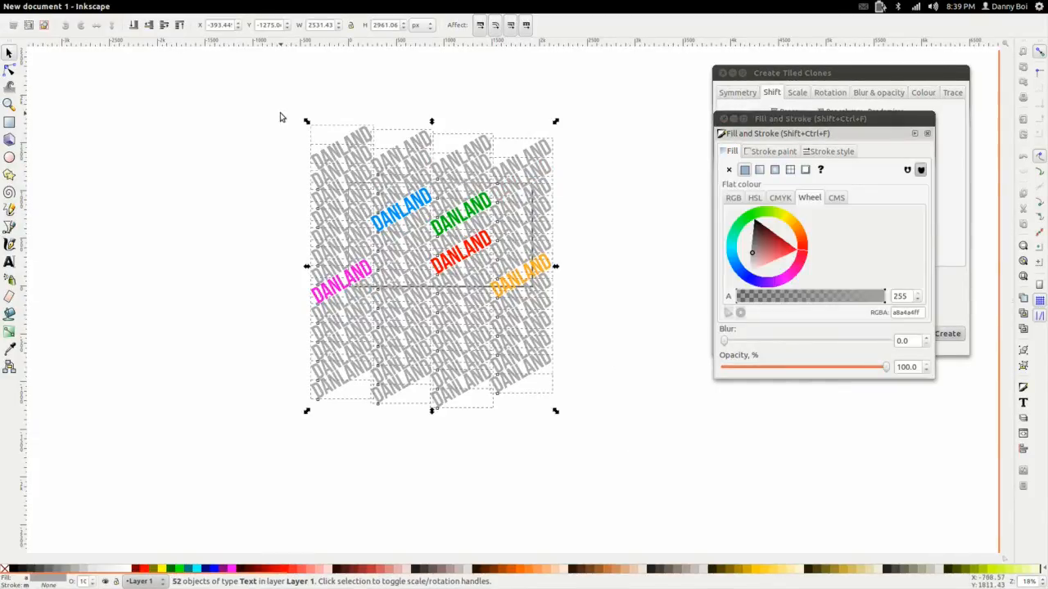
pyautogui.click(281, 117)
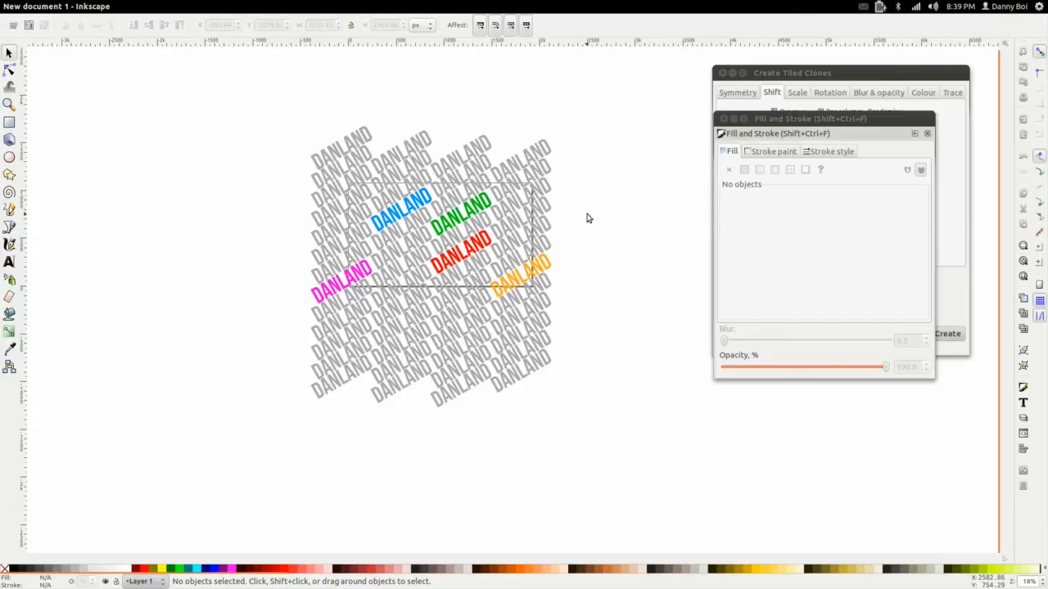
pyautogui.keyDown('ctrl'); pyautogui.scroll(1, 562, 239); pyautogui.keyUp('ctrl')
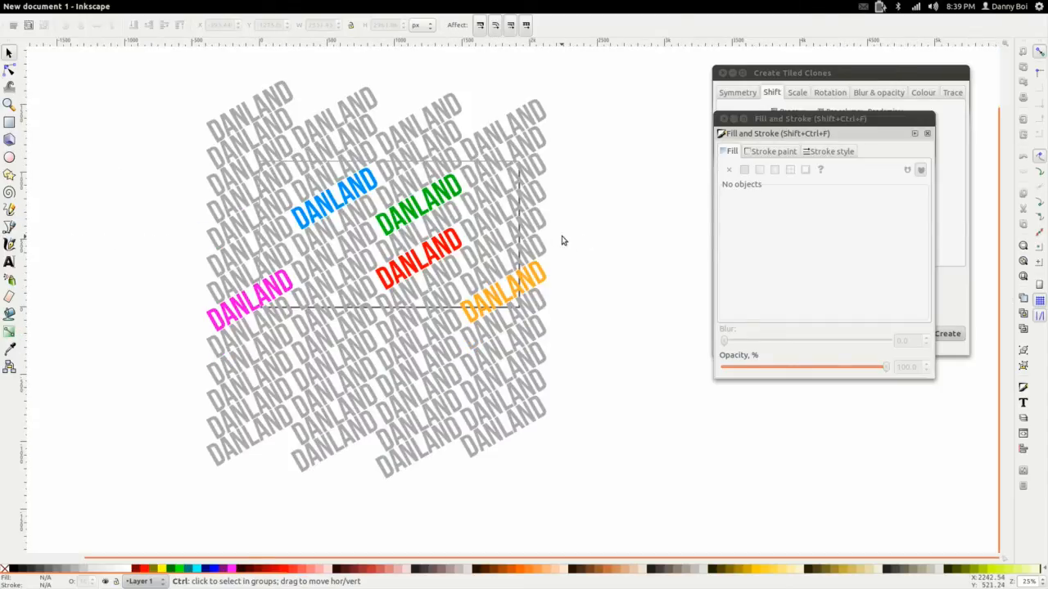
pyautogui.keyDown('ctrl'); pyautogui.scroll(1, 577, 226); pyautogui.keyUp('ctrl')
pyautogui.moveTo(567, 225); pyautogui.dragTo(671, 222)
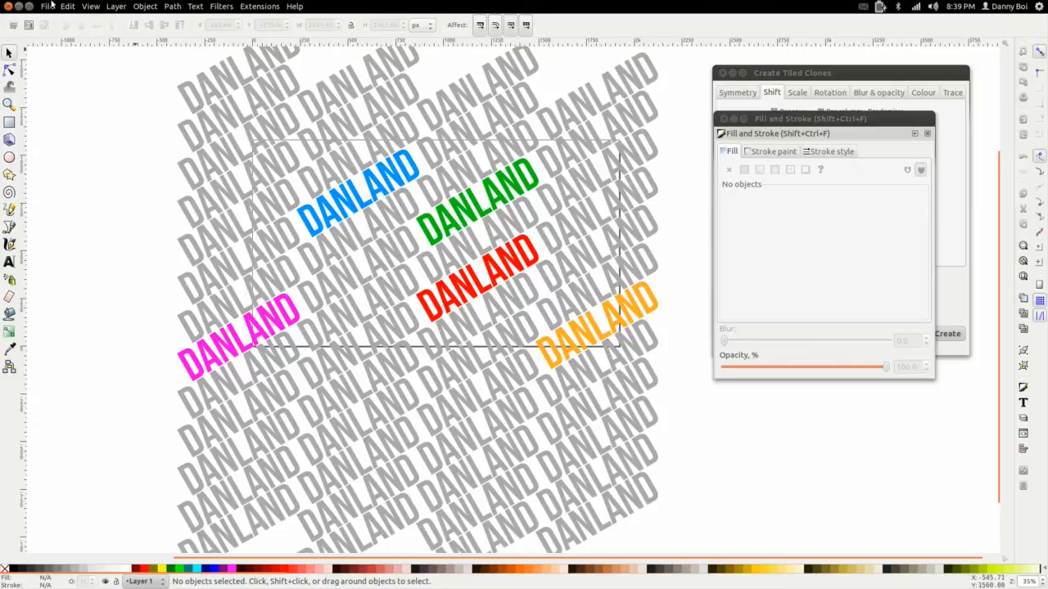
# - Open the bitmap export settings and move them clear of the coloured texts
pyautogui.click(49, 6)
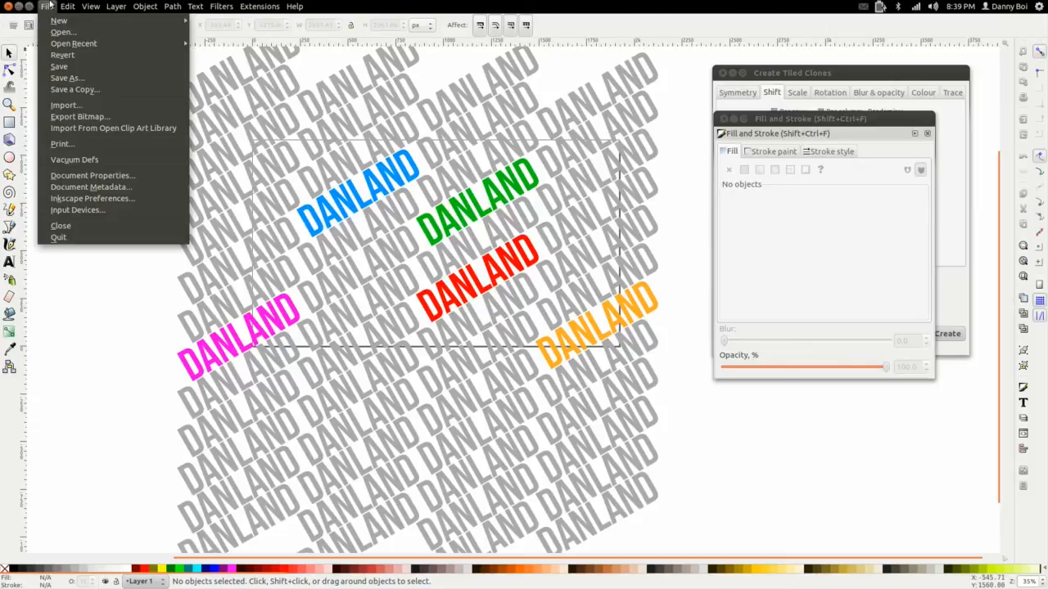
pyautogui.click(82, 116)
pyautogui.moveTo(332, 154); pyautogui.dragTo(767, 190)
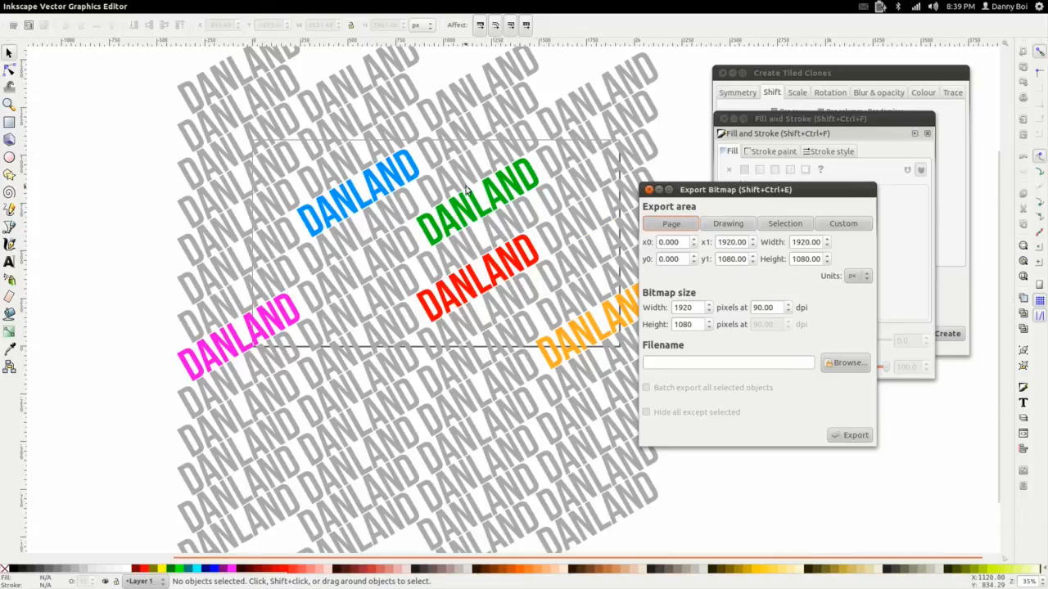
pyautogui.scroll(7, 479, 217)
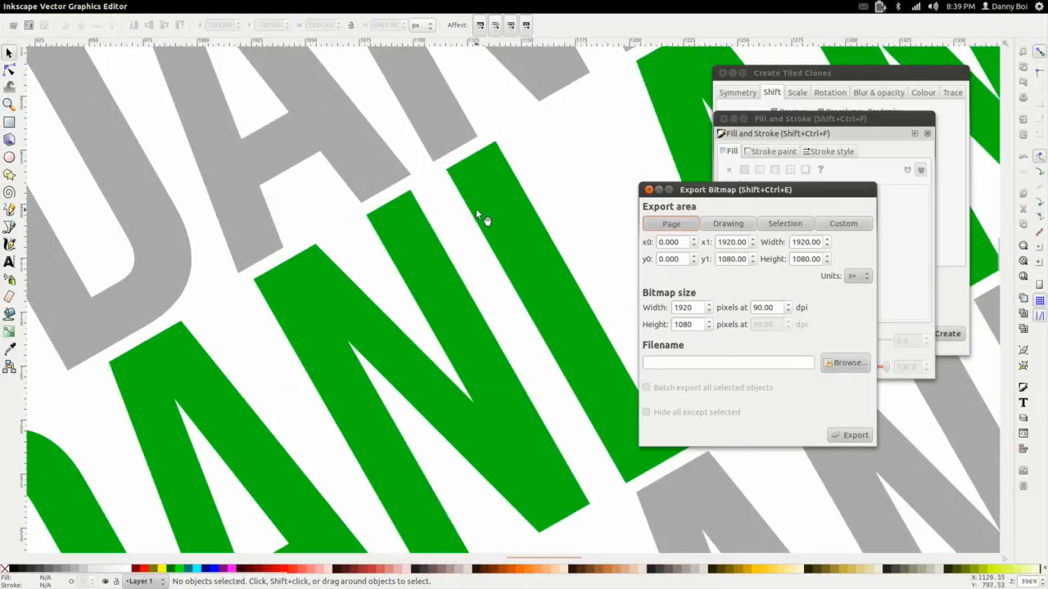
pyautogui.scroll(-8, 469, 209)
pyautogui.scroll(2, 488, 219)
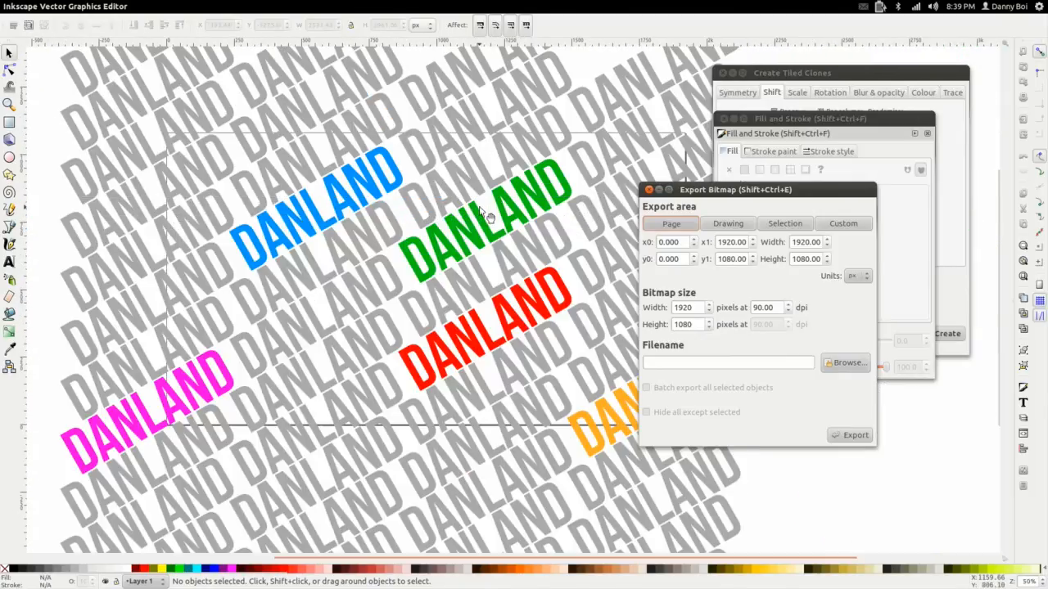
pyautogui.scroll(-2, 463, 236)
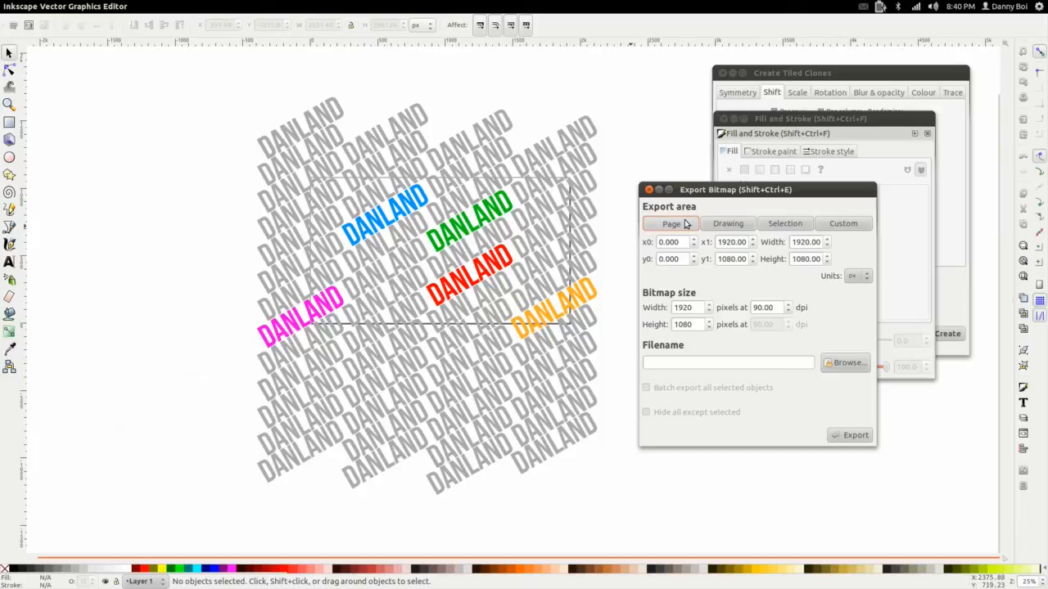
# - Review the page export area and the bitmap width and height in the export settings
pyautogui.moveTo(724, 195)
pyautogui.mouseDown()
pyautogui.moveTo(712, 202)
pyautogui.moveTo(731, 180)
pyautogui.mouseUp()
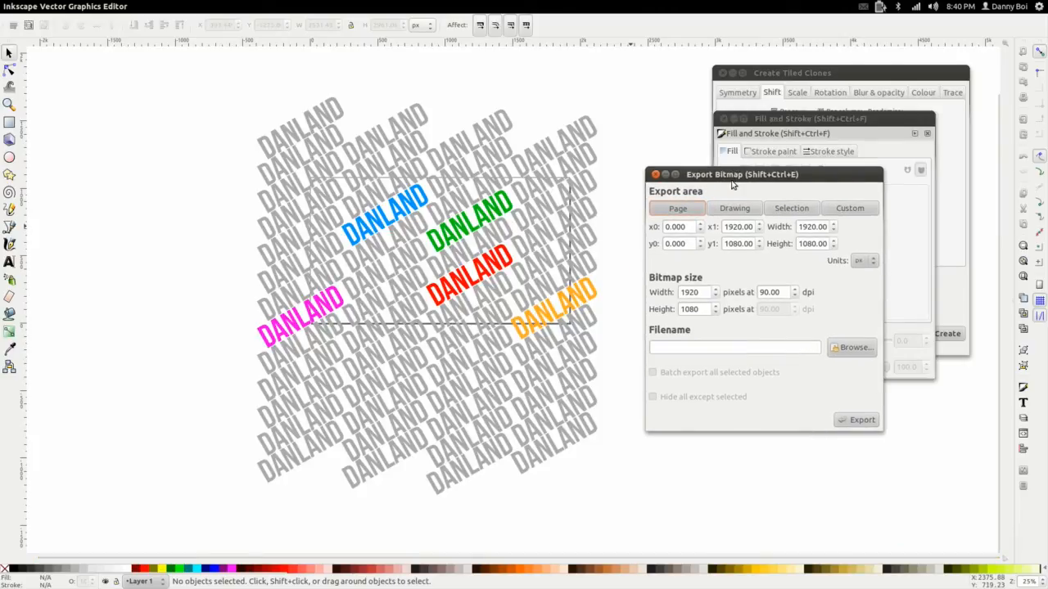
pyautogui.moveTo(733, 185); pyautogui.dragTo(712, 192)
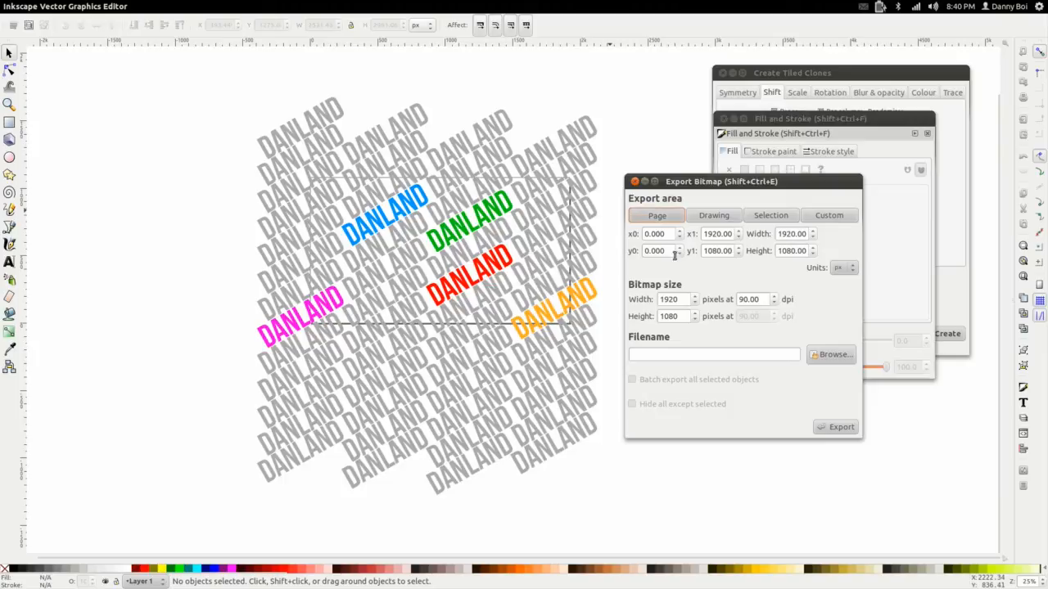
pyautogui.moveTo(684, 302); pyautogui.dragTo(635, 316)
pyautogui.click(680, 300)
pyautogui.click(683, 317)
pyautogui.click(680, 301)
# - Browse for the export location and open the Desktop folder
pyautogui.click(827, 357)
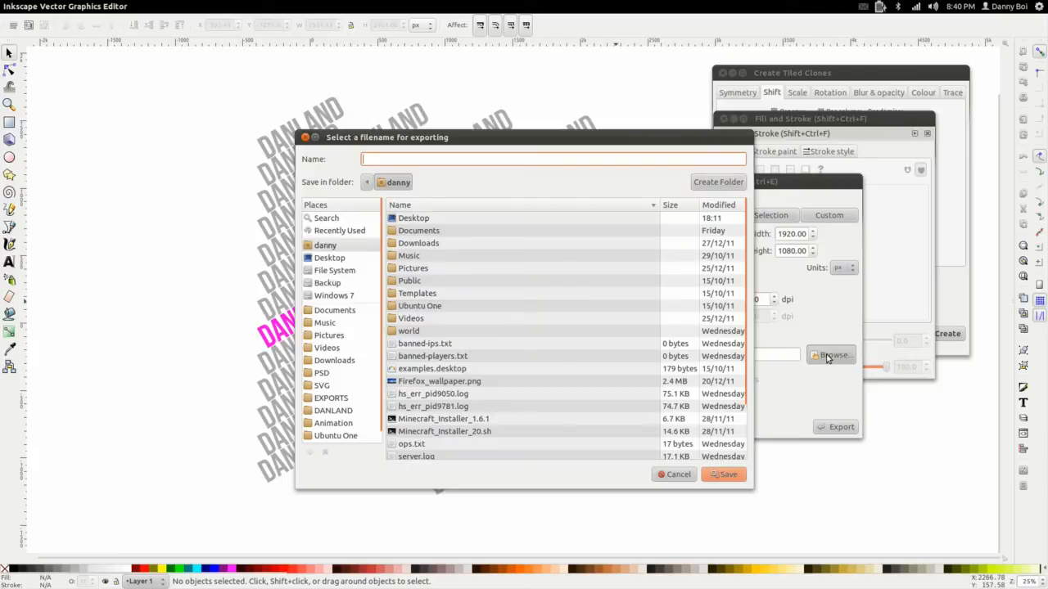
pyautogui.rightClick(580, 141)
pyautogui.click(572, 137)
pyautogui.moveTo(578, 139); pyautogui.dragTo(529, 123)
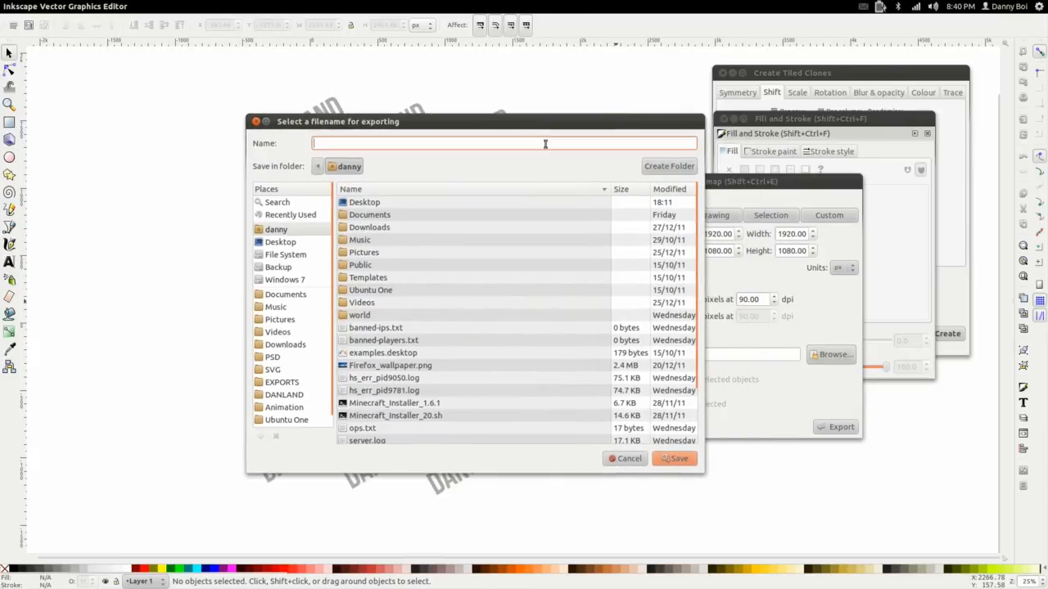
pyautogui.click(368, 206)
pyautogui.doubleClick(368, 207)
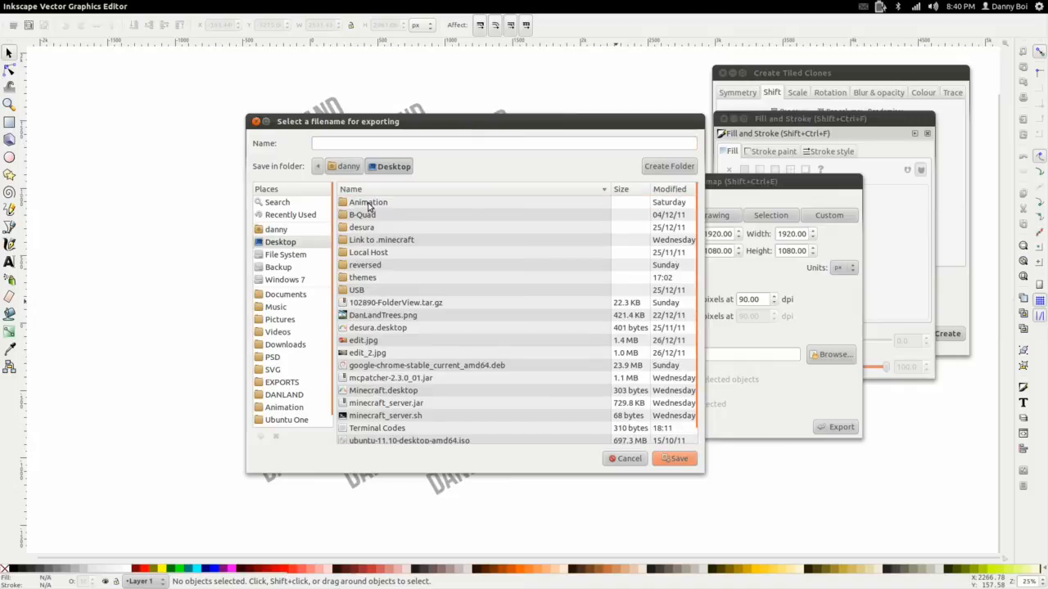
# - Name the export file danland.png and export the page as a bitmap
pyautogui.click(357, 140)
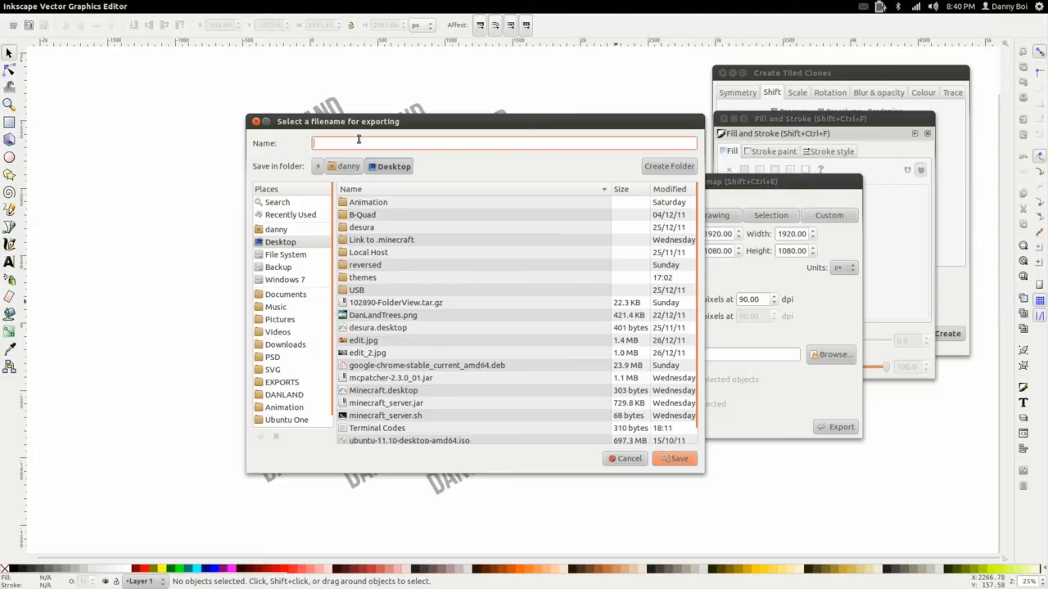
pyautogui.write('danland')
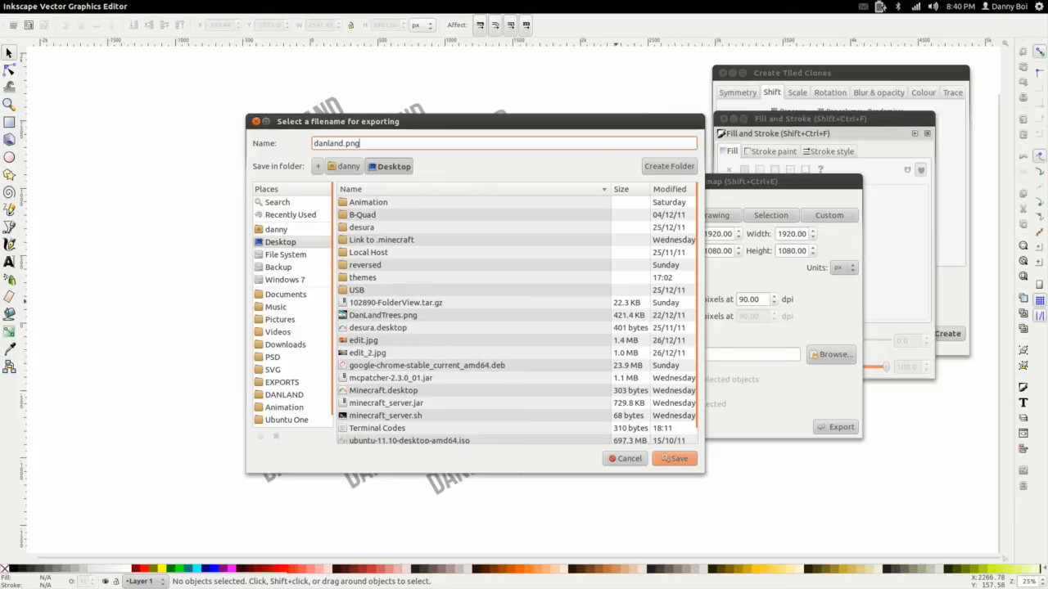
pyautogui.click(678, 460)
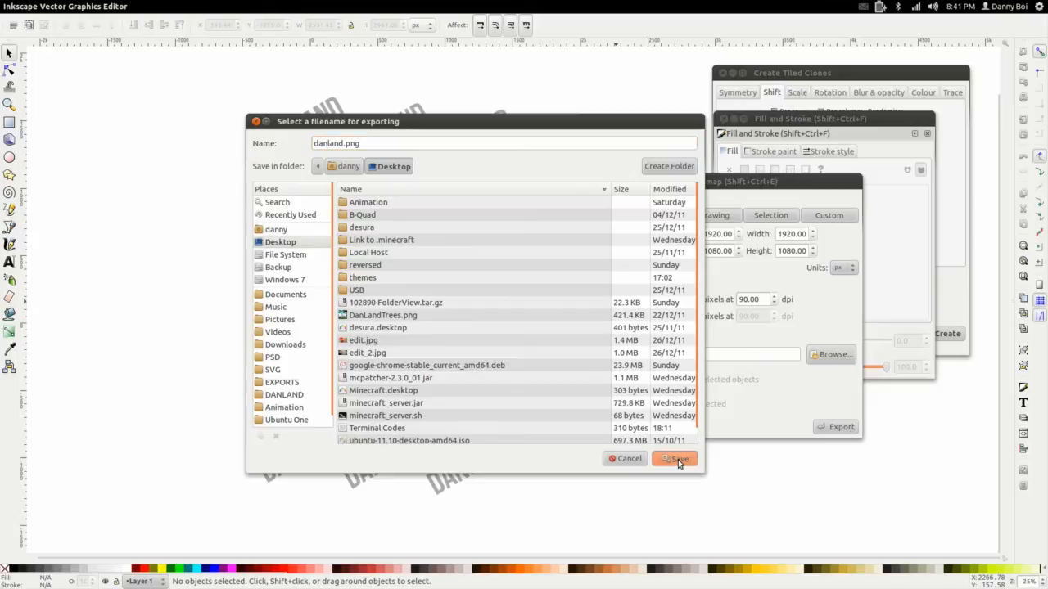
pyautogui.click(771, 354)
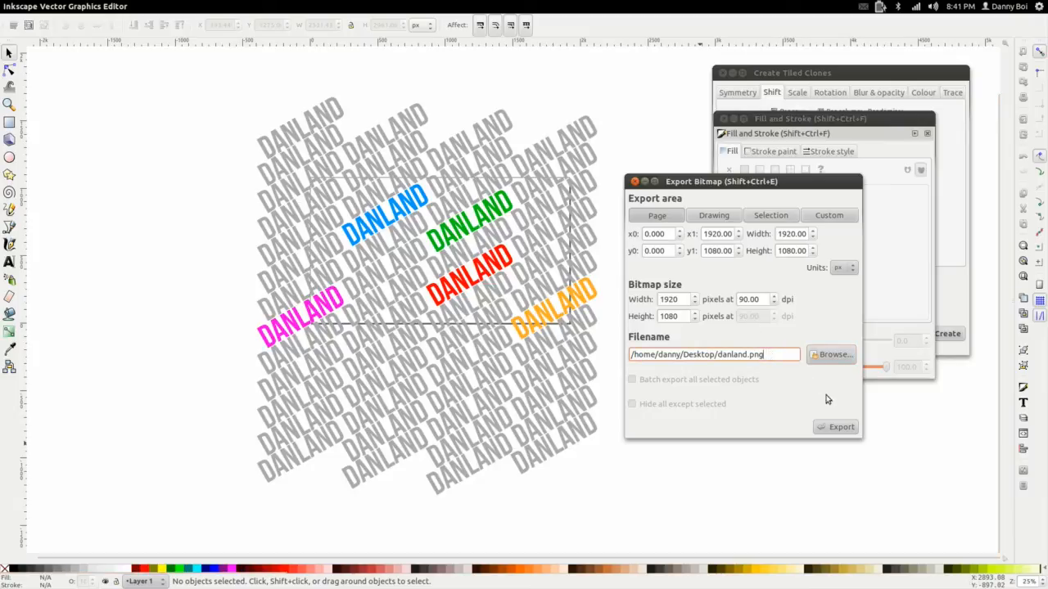
pyautogui.click(845, 431)
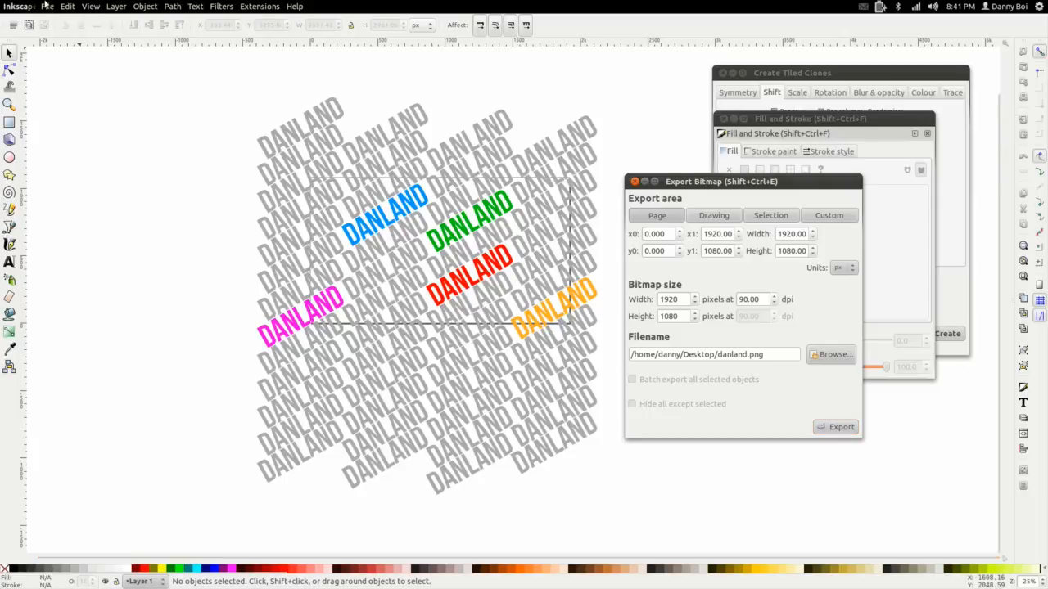
# - Make the document background opaque white by setting its alpha to 255, and close the document properties
pyautogui.click(47, 5)
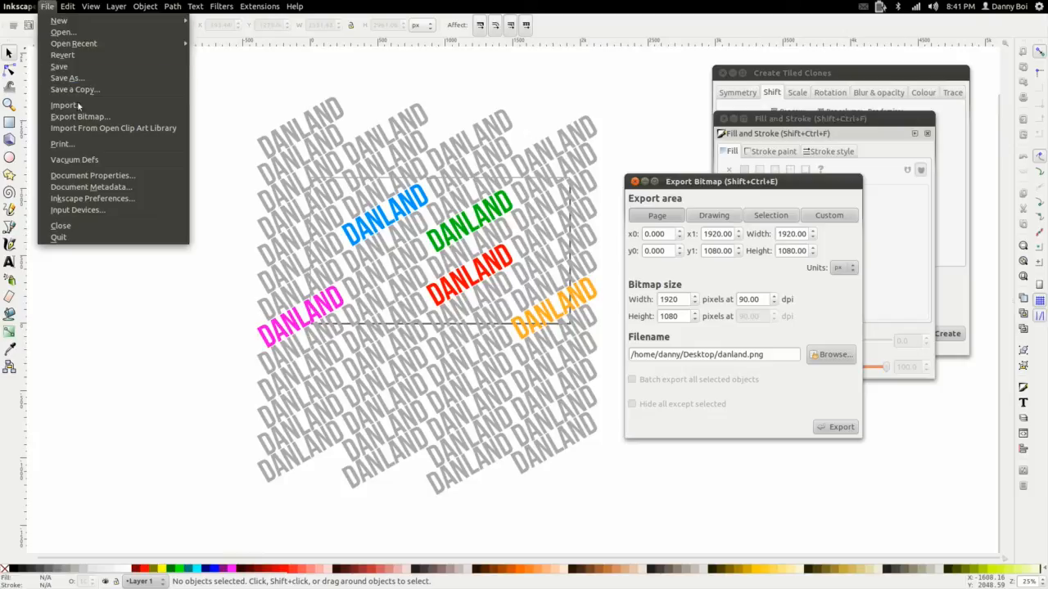
pyautogui.click(88, 177)
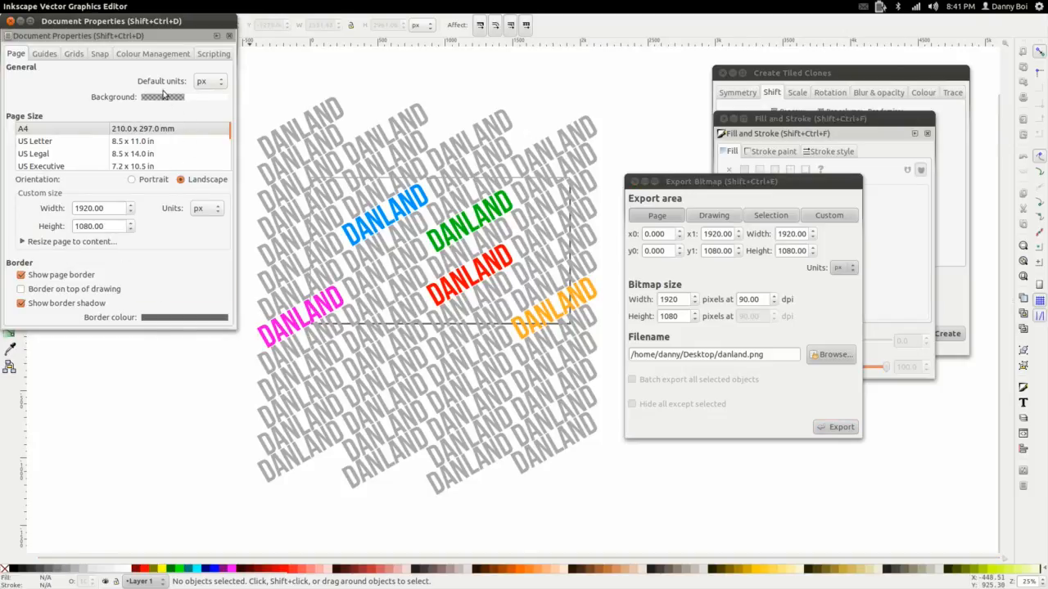
pyautogui.click(164, 97)
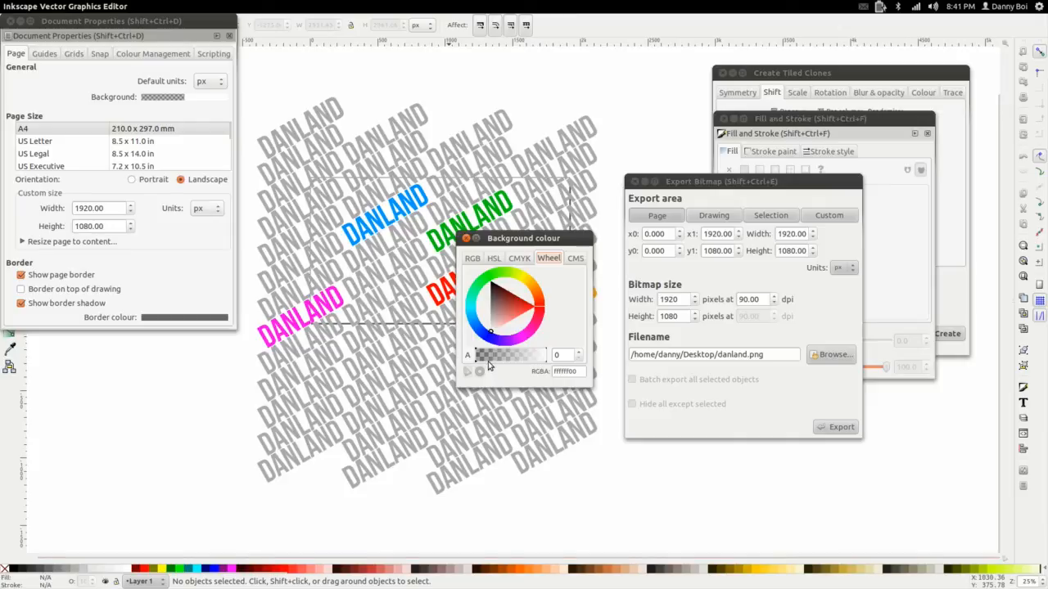
pyautogui.doubleClick(548, 355)
pyautogui.write('8')
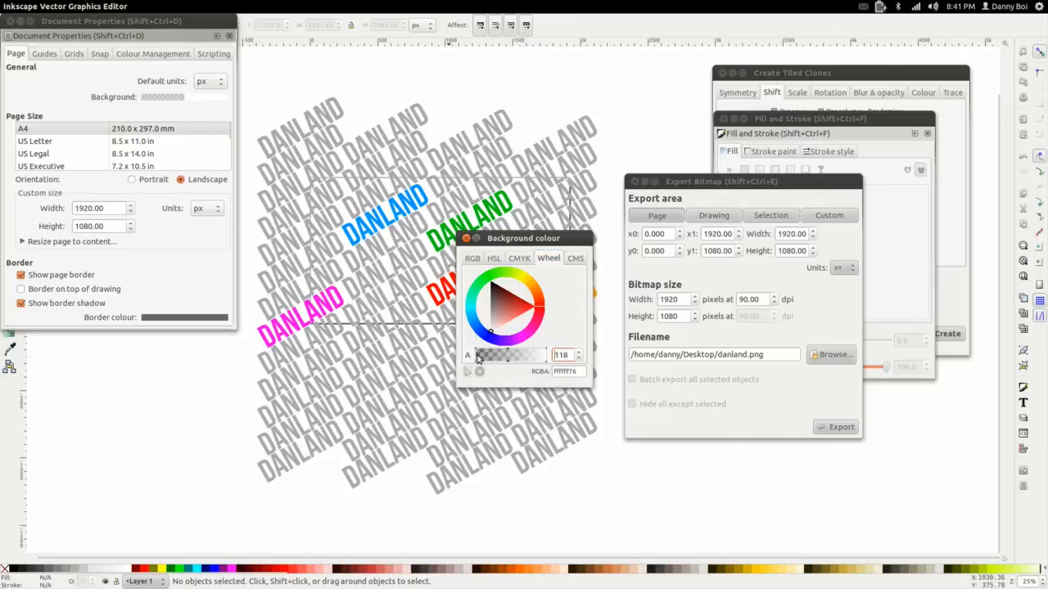
pyautogui.click(546, 357)
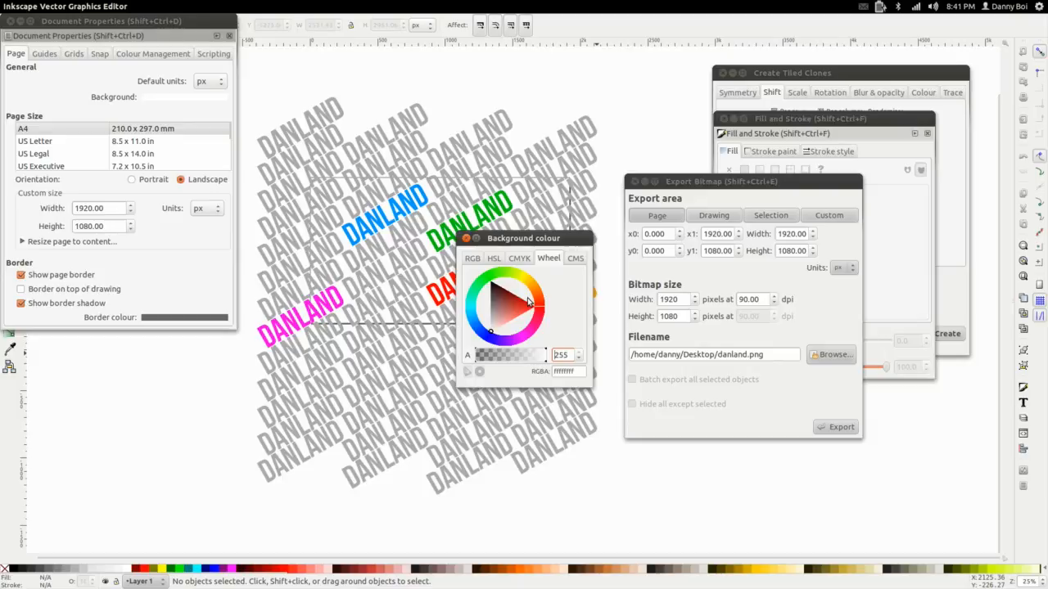
pyautogui.click(465, 238)
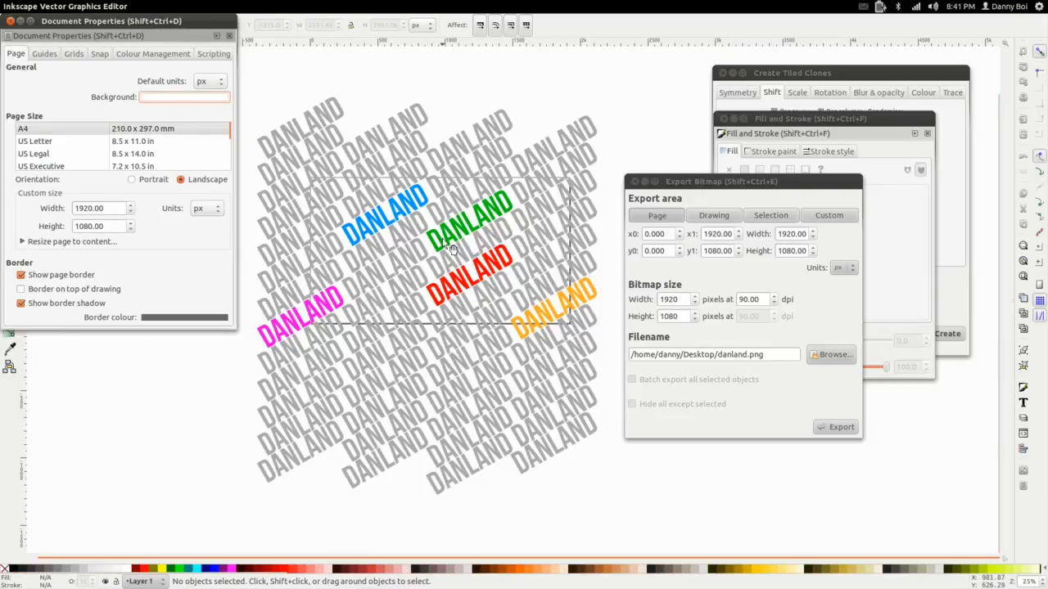
pyautogui.click(11, 21)
# - Switch through the workspaces to the one with the terminal and the Home folder
pyautogui.hotkey('ctrl', 'alt', 'Up')
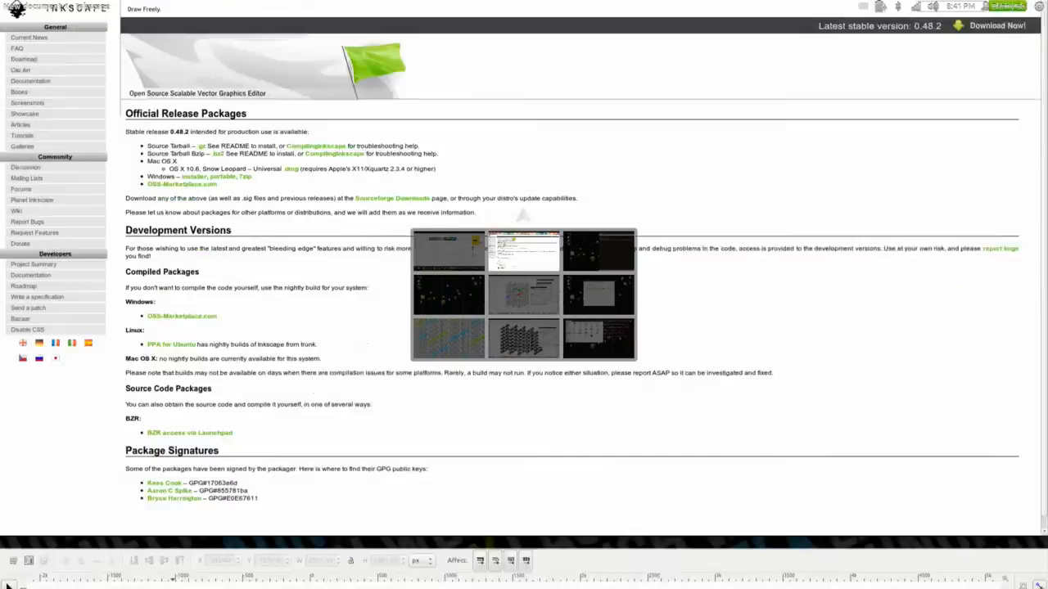
pyautogui.hotkey('ctrl', 'alt', 'Right')
pyautogui.hotkey('ctrl', 'alt', 'Down')
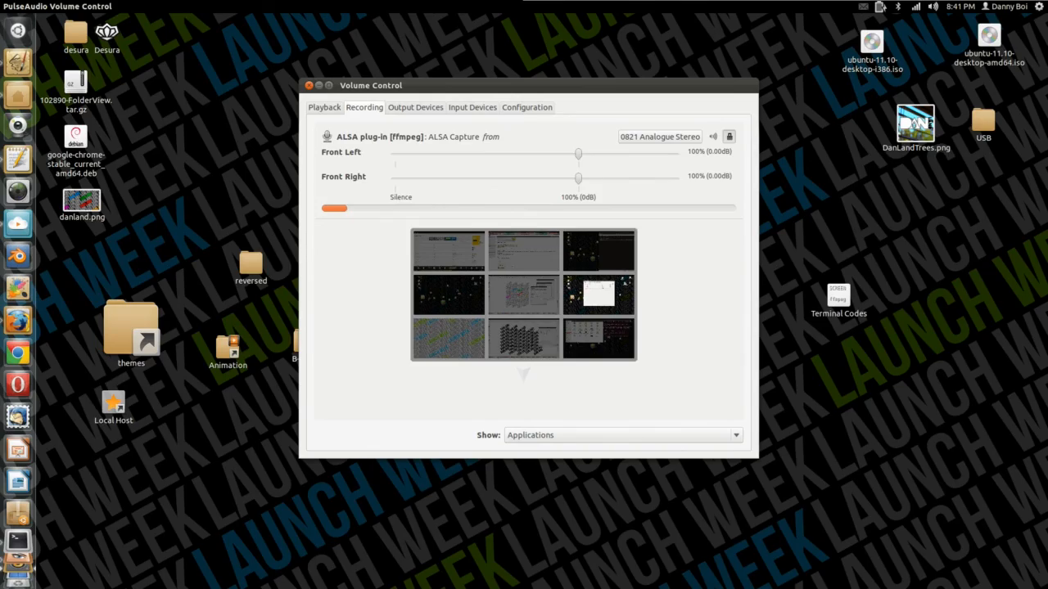
pyautogui.hotkey('ctrl', 'alt', 'Up')
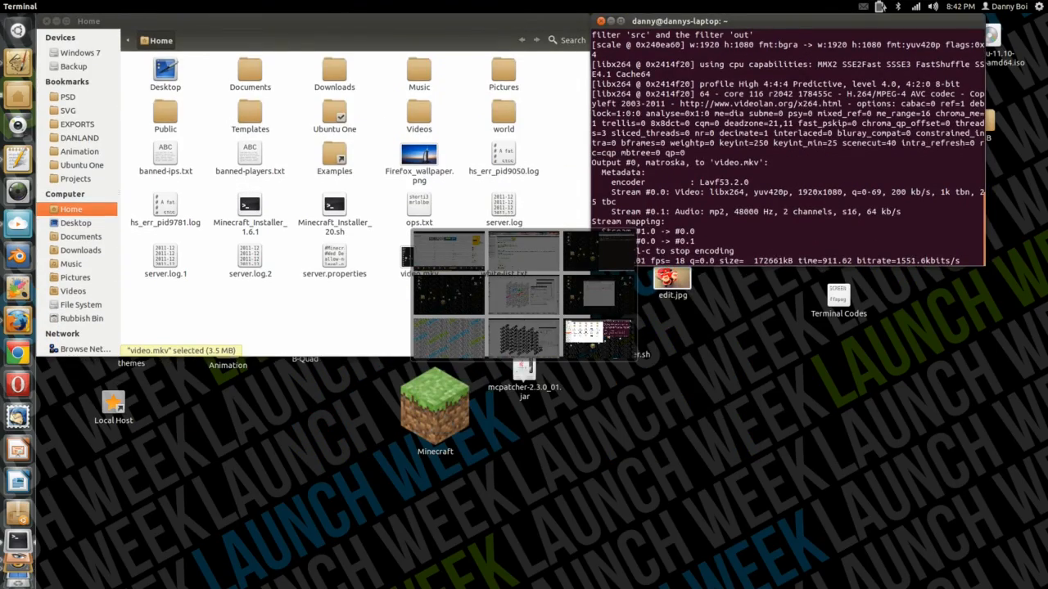
# - Switch to the empty desktop workspace, view the exported danland.png in Image Viewer, and close it
pyautogui.hotkey('ctrl', 'alt', 'Down')
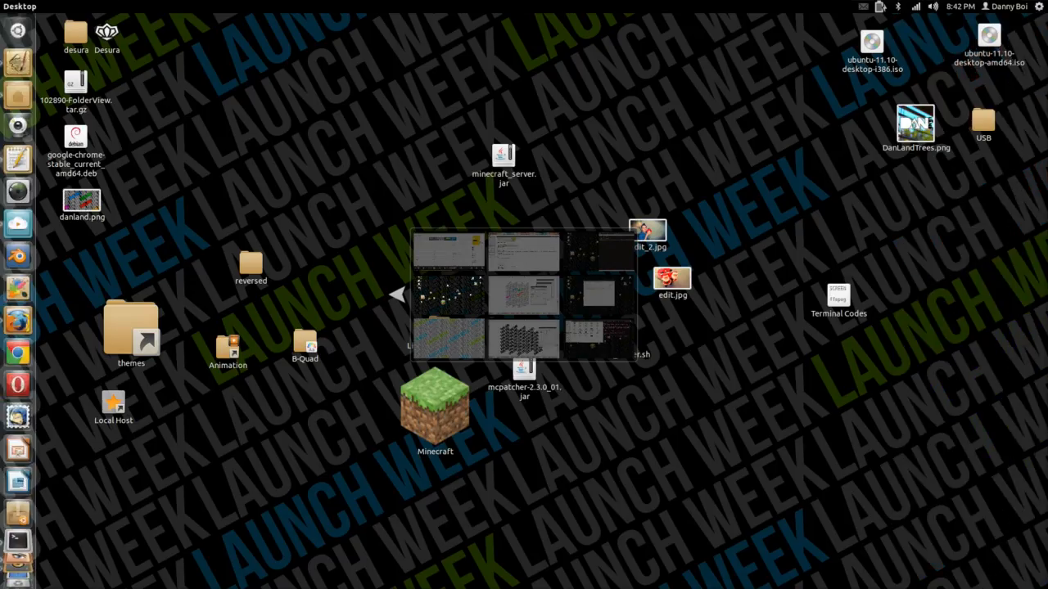
pyautogui.doubleClick(82, 203)
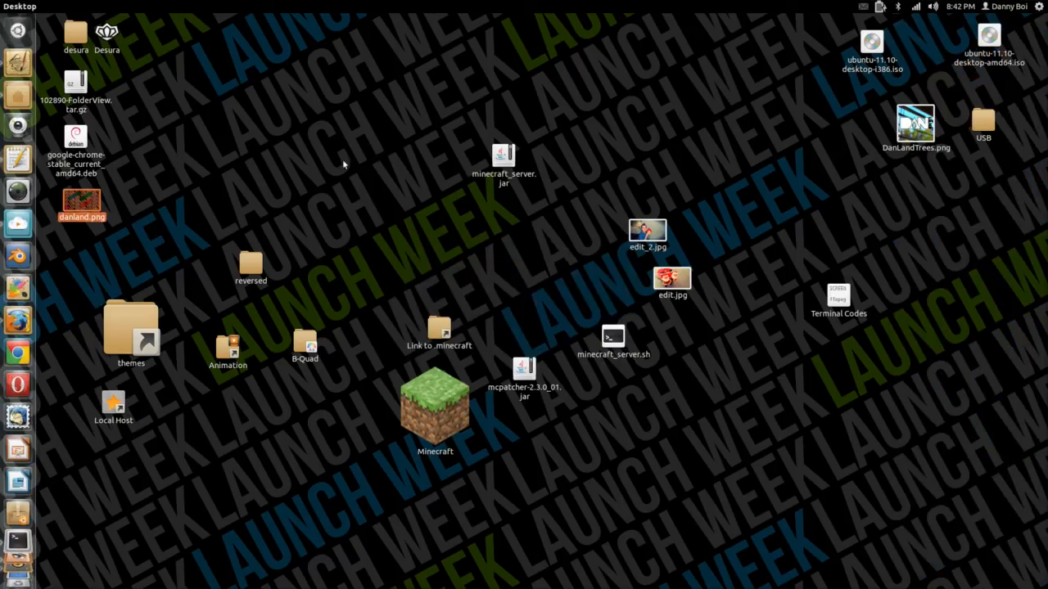
pyautogui.moveTo(403, 70); pyautogui.dragTo(397, 39)
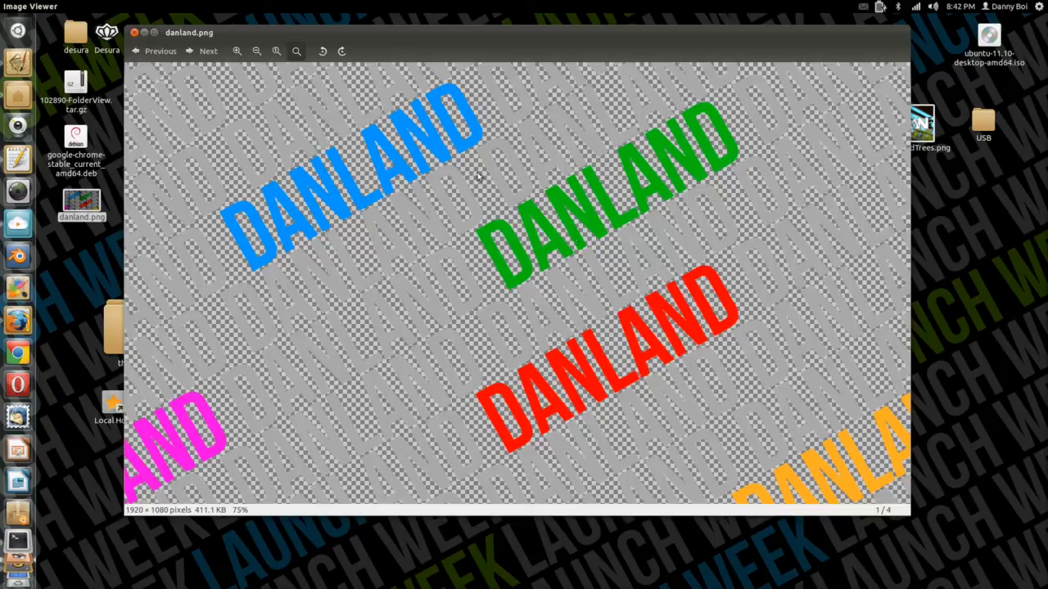
pyautogui.click(134, 33)
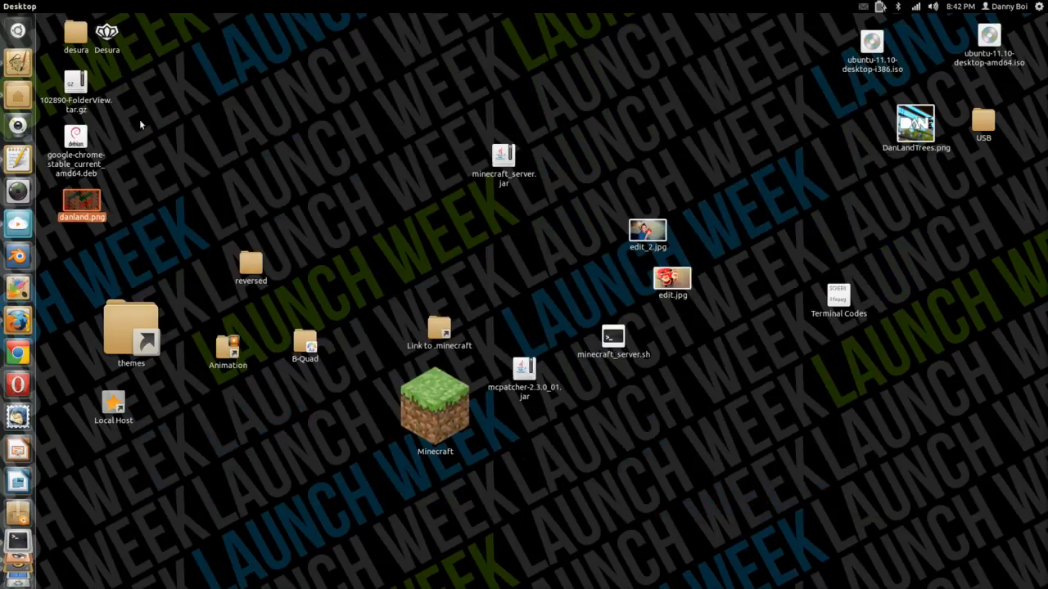
# - Switch back to Inkscape and export the 1920 by 1080 page again to danland.png on the Desktop
pyautogui.click(17, 70)
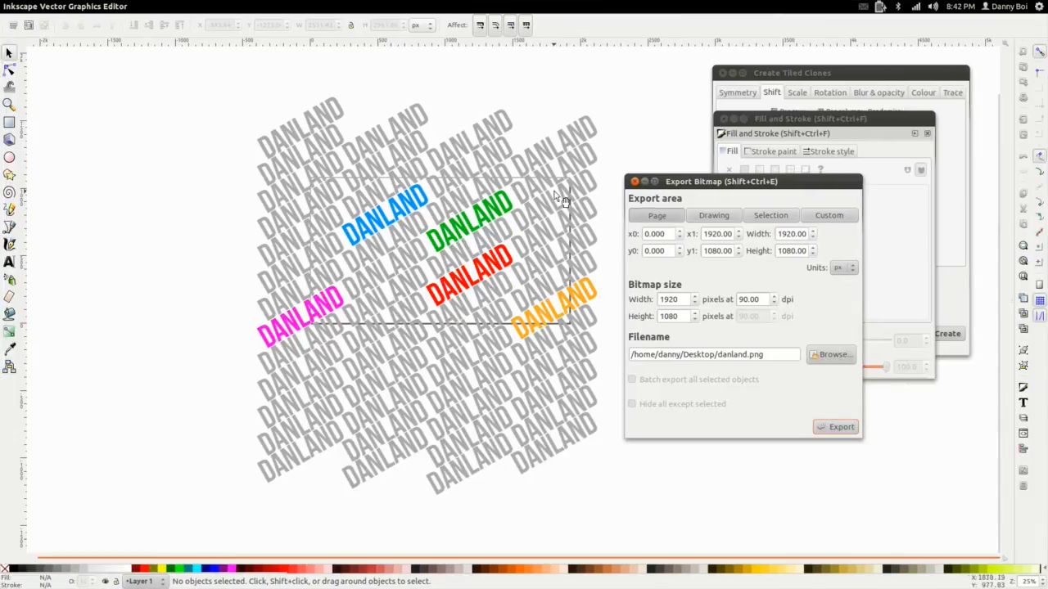
pyautogui.click(843, 428)
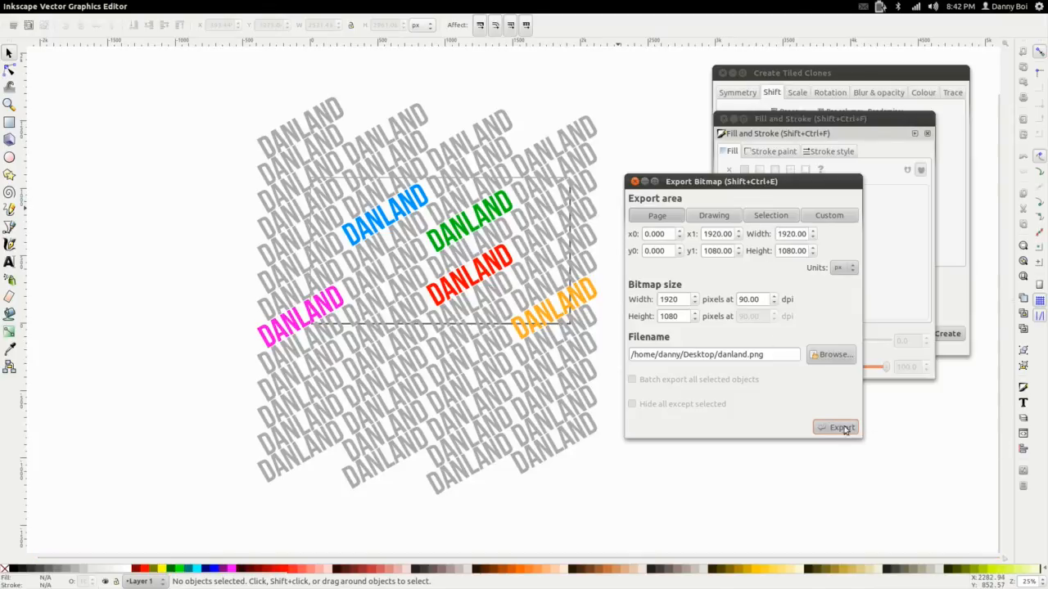
pyautogui.click(626, 350)
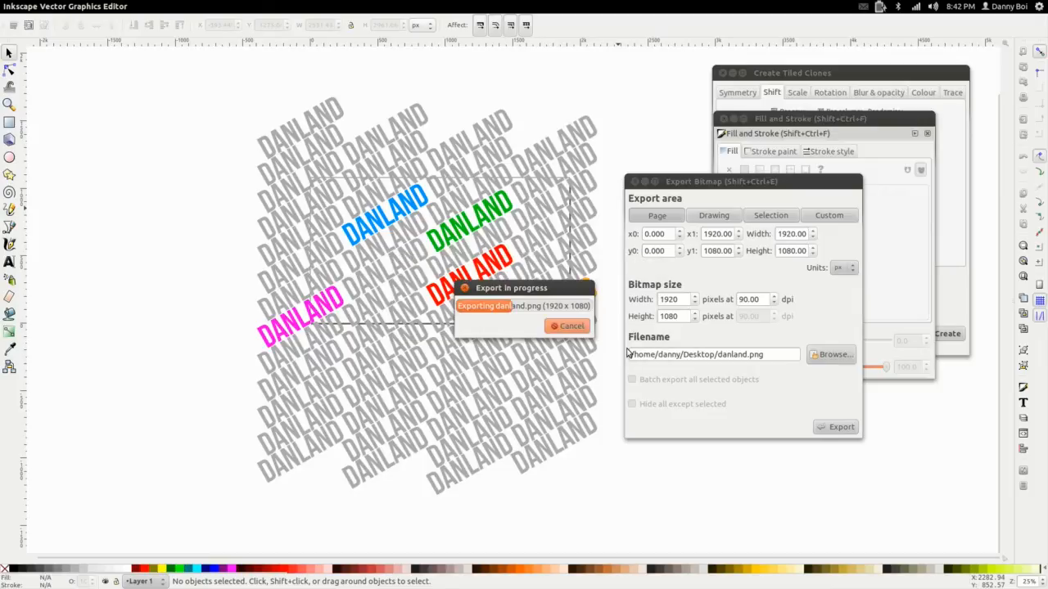
# - Return to the empty desktop workspace and open the re-exported danland.png in Image Viewer
pyautogui.hotkey('ctrl', 'alt', 'Up')
pyautogui.hotkey('ctrl', 'alt', 'Left')
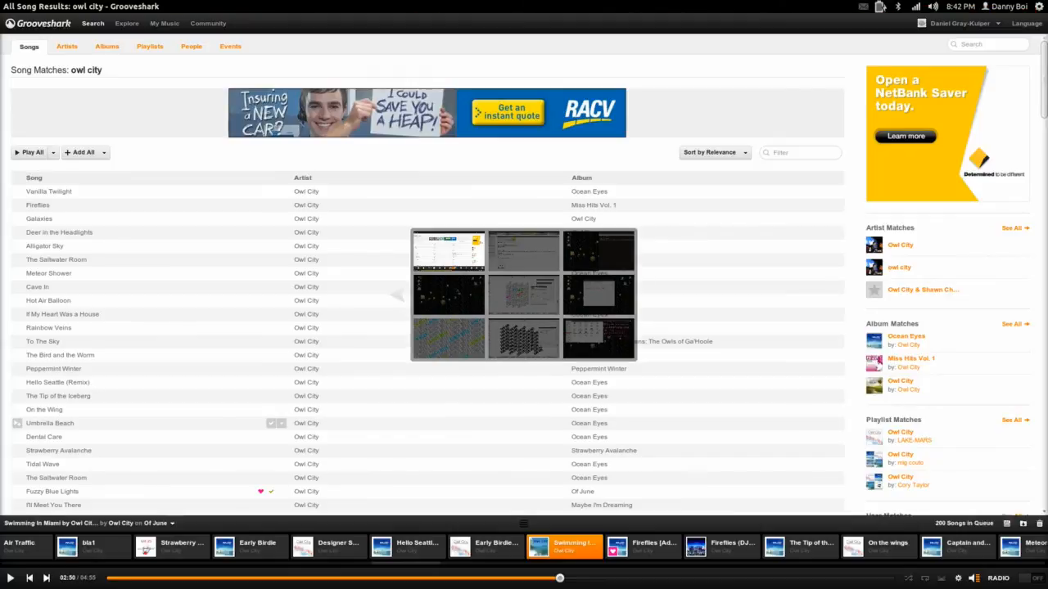
pyautogui.hotkey('ctrl', 'alt', 'Down')
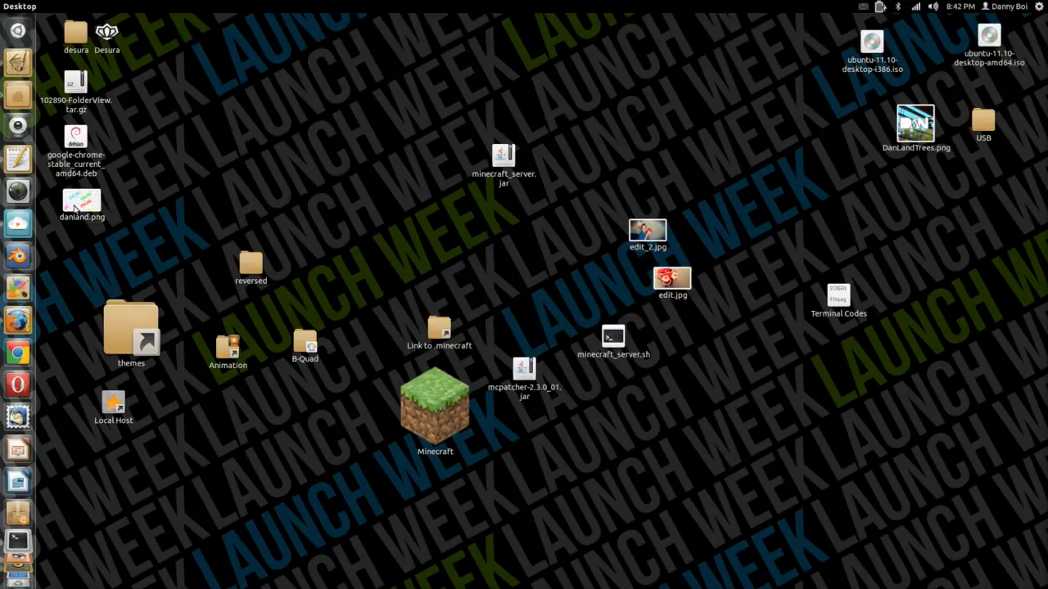
pyautogui.doubleClick(82, 201)
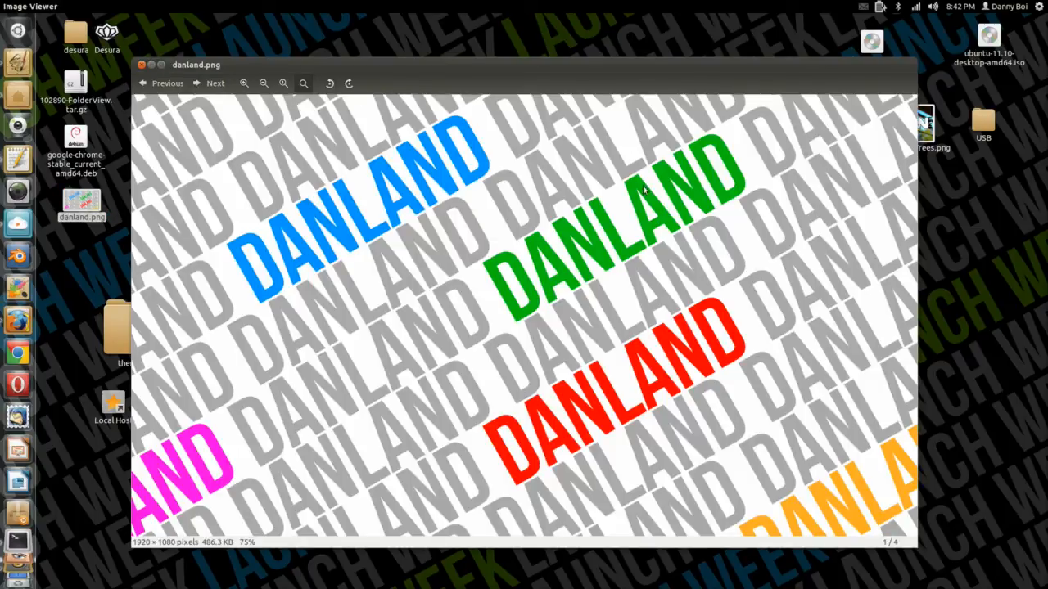
pyautogui.moveTo(366, 74); pyautogui.dragTo(365, 49)
# - Show the danland.png image in fullscreen
pyautogui.moveTo(225, 4)
pyautogui.click(95, 4)
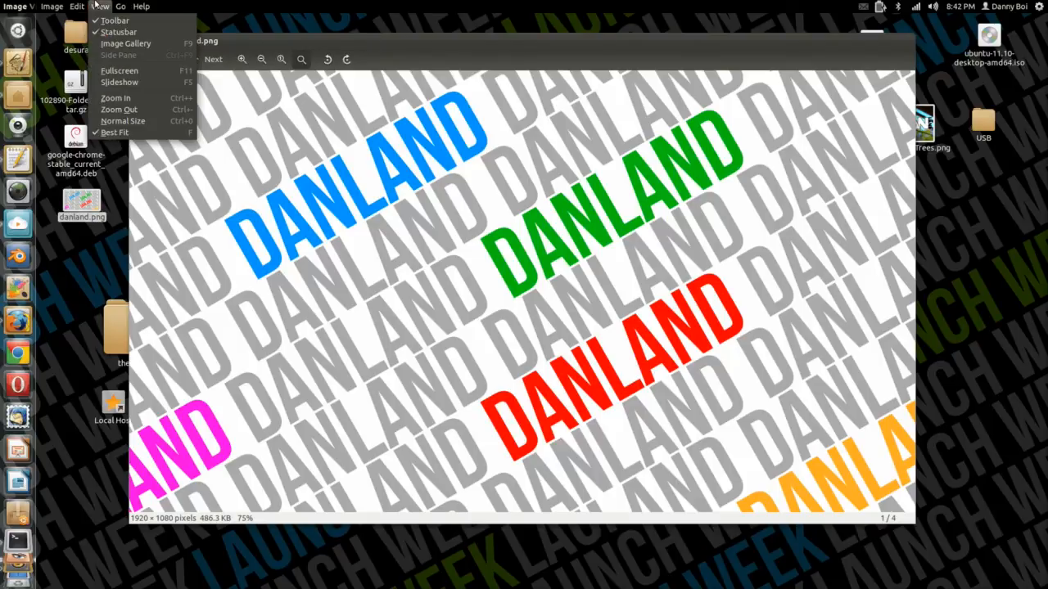
pyautogui.click(131, 71)
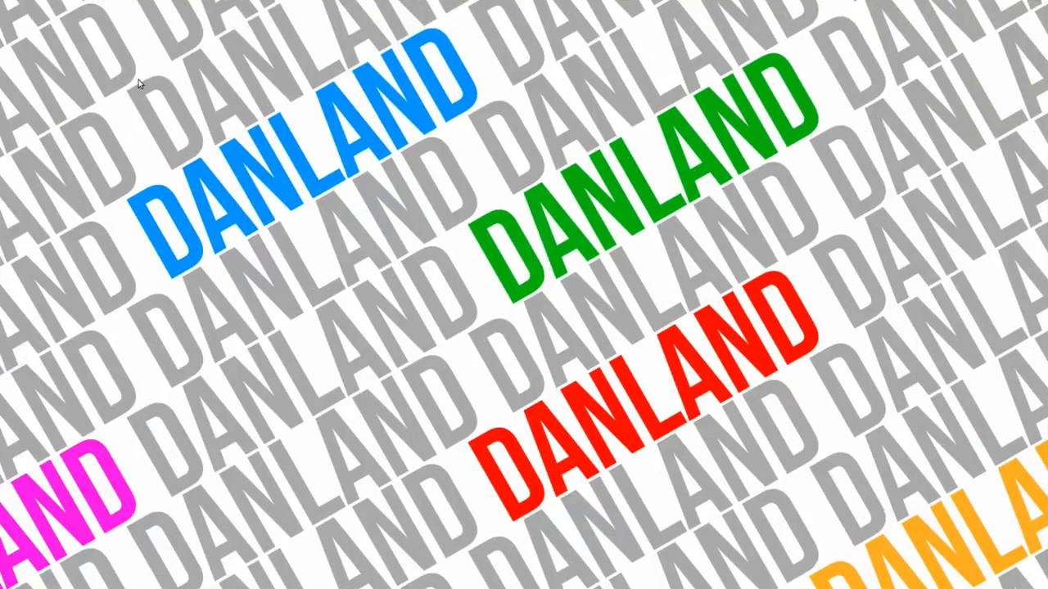